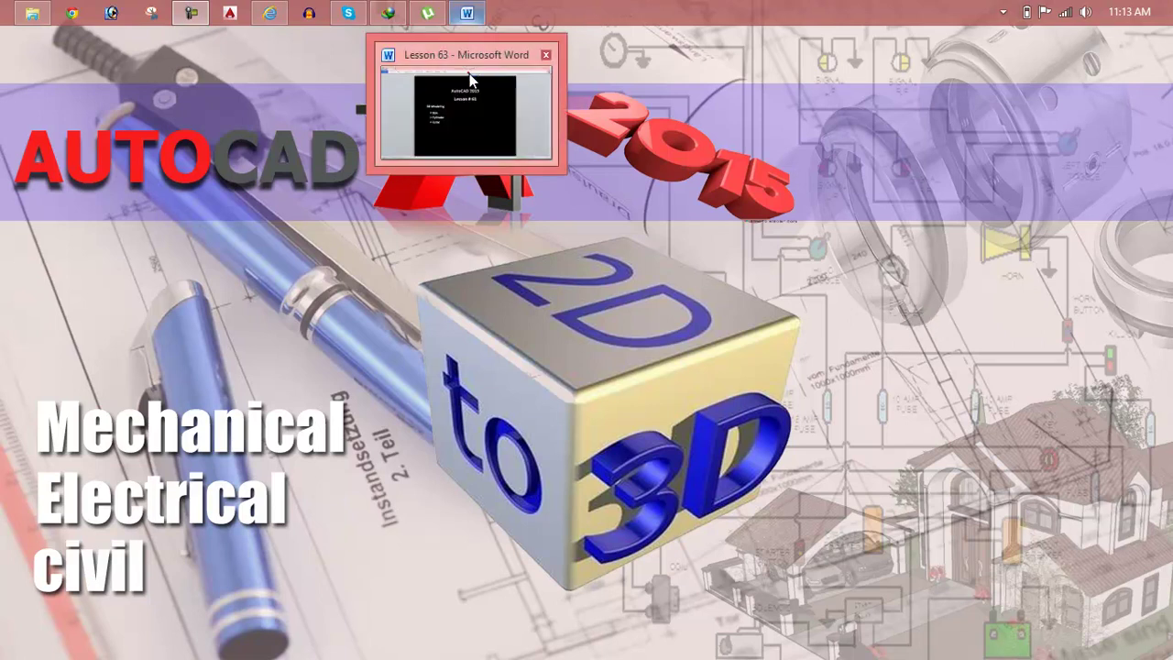
- Bring the Lesson 63 Word document window to the front
{"action": "left_click", "coordinate": [469, 76]}
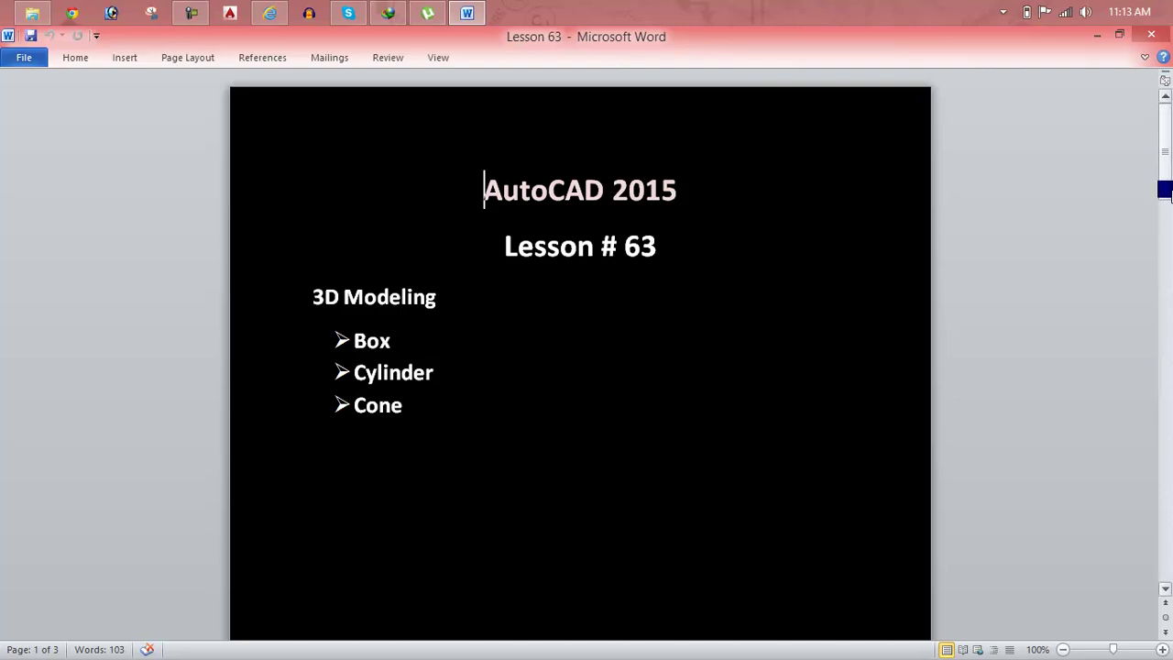
{"action": "left_click_drag", "start_coordinate": [1165, 189], "coordinate": [1166, 235]}
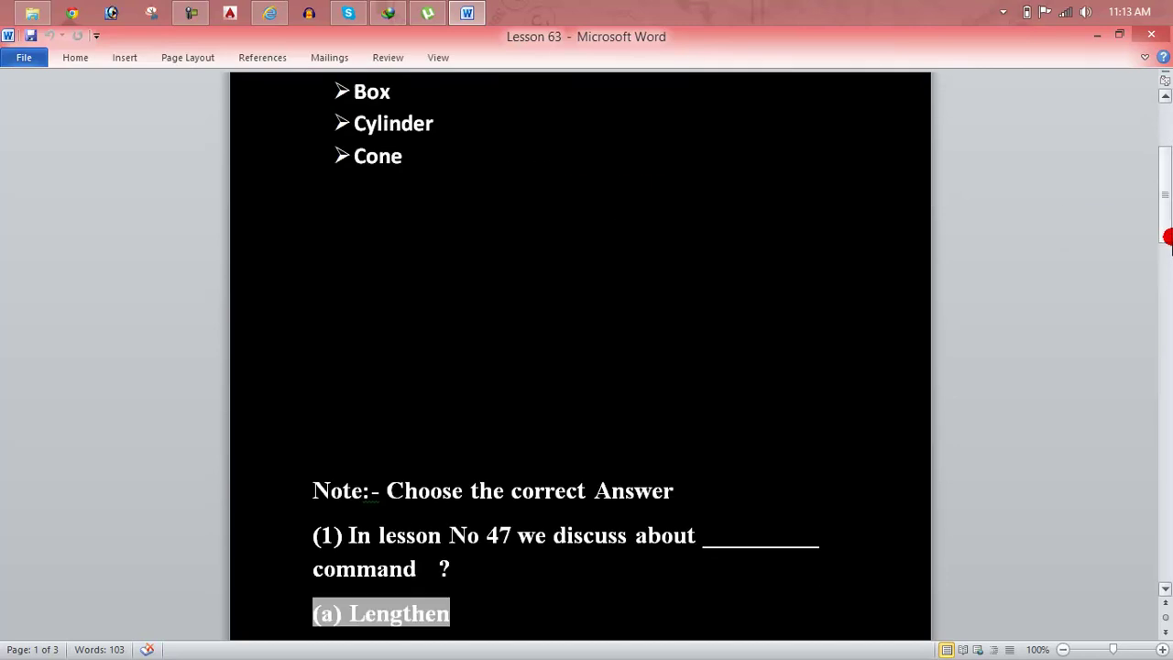
{"action": "scroll", "coordinate": [413, 244], "scroll_direction": "up", "scroll_amount": 3}
{"action": "scroll", "coordinate": [413, 241], "scroll_direction": "up", "scroll_amount": 2}
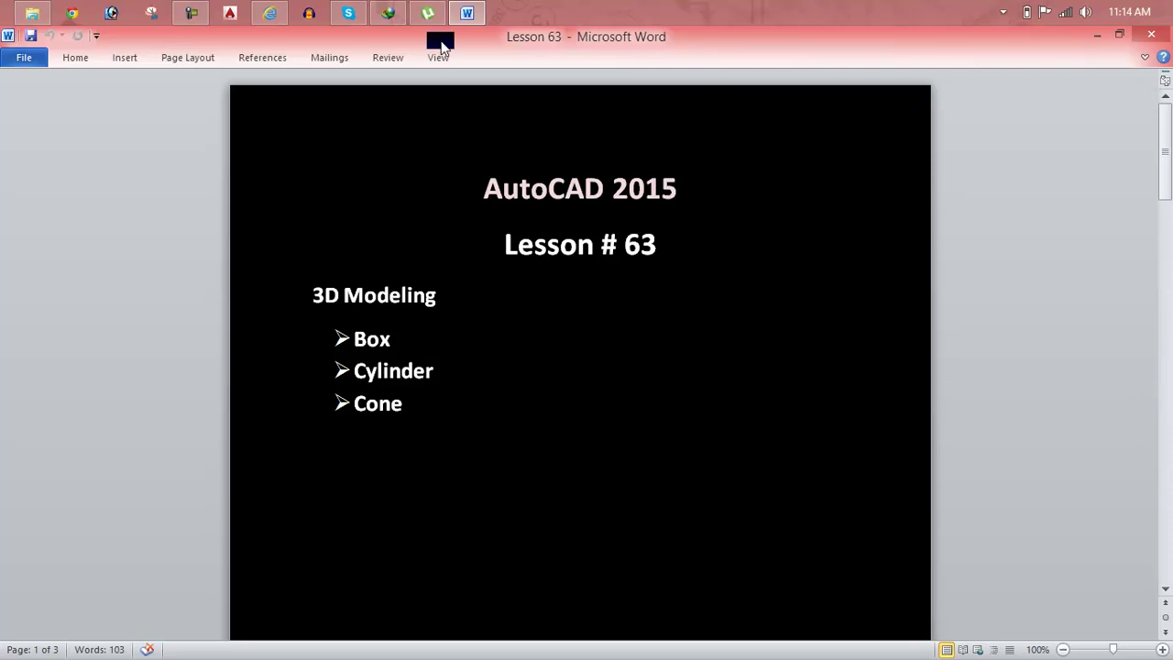
- Launch AutoCAD 2015 from the taskbar and let its New Tab start page load
{"action": "left_click", "coordinate": [230, 13]}
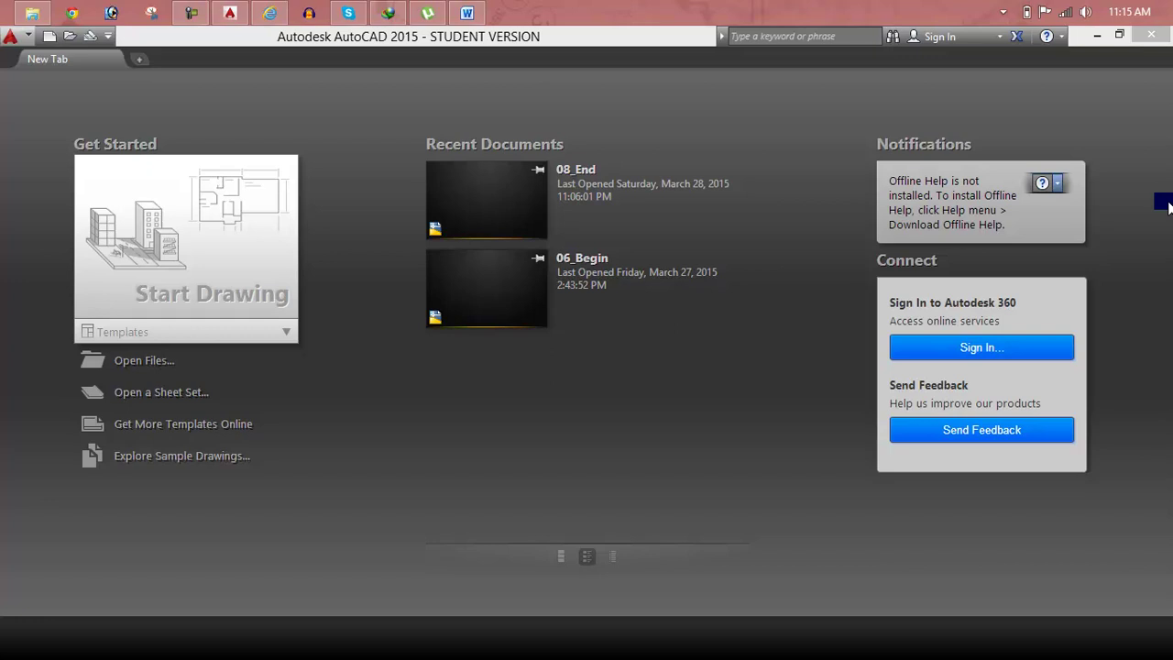
- Start a blank Drawing1.dwg and choose the Drafting & Annotation workspace
{"action": "left_click", "coordinate": [230, 250]}
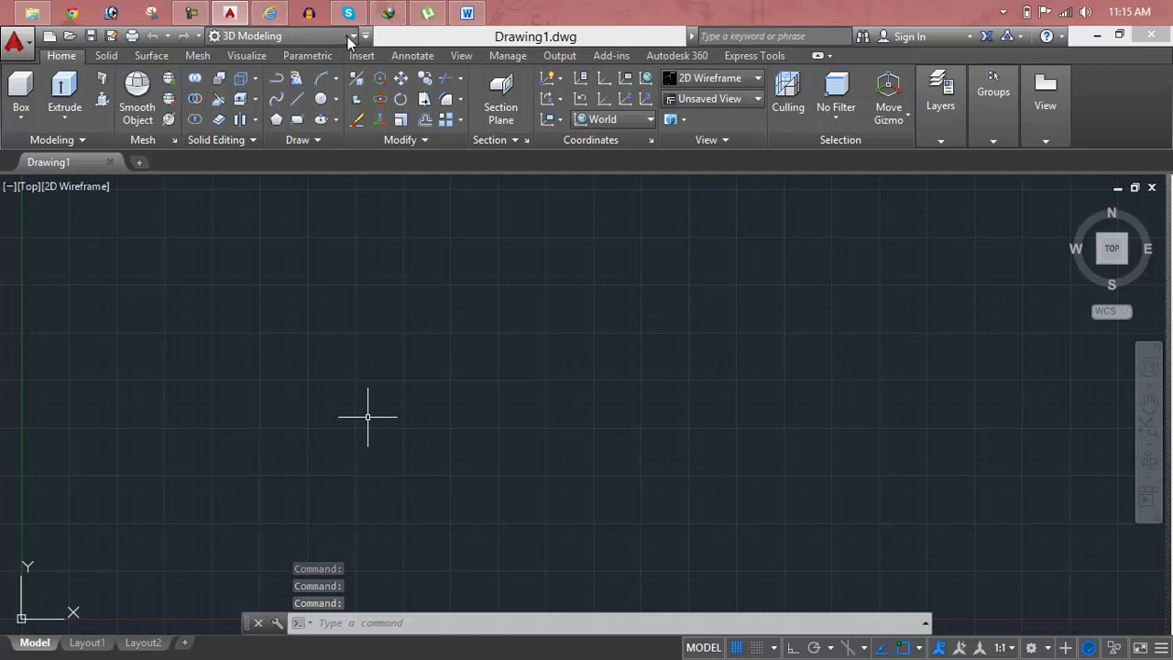
{"action": "left_click", "coordinate": [347, 37]}
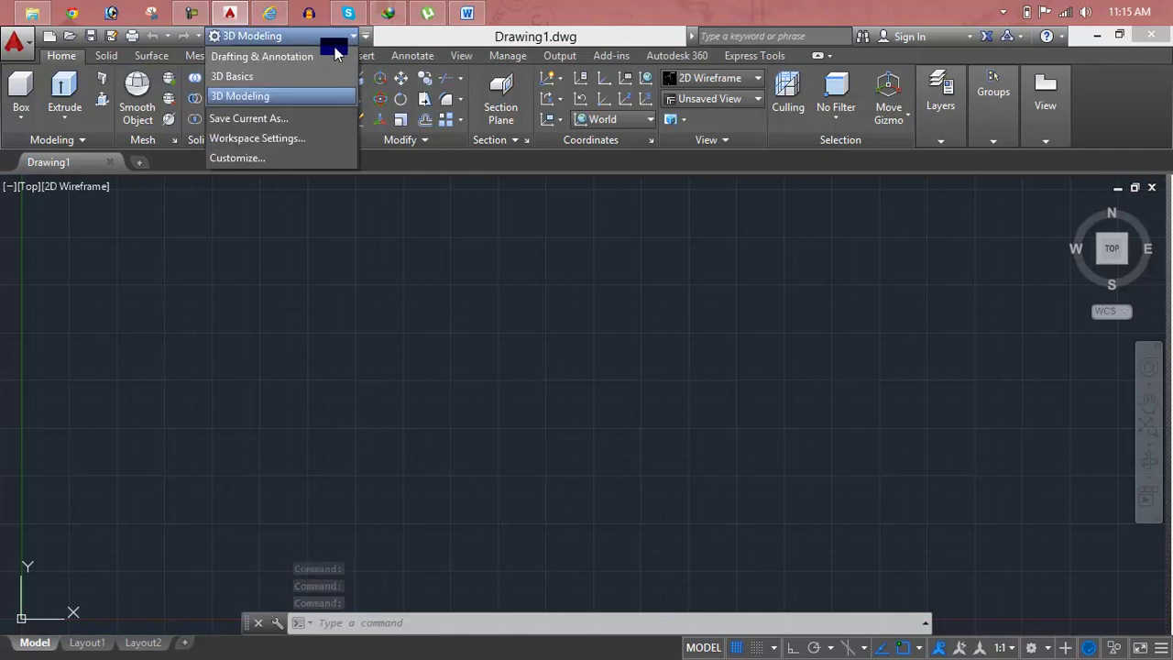
{"action": "left_click", "coordinate": [321, 53]}
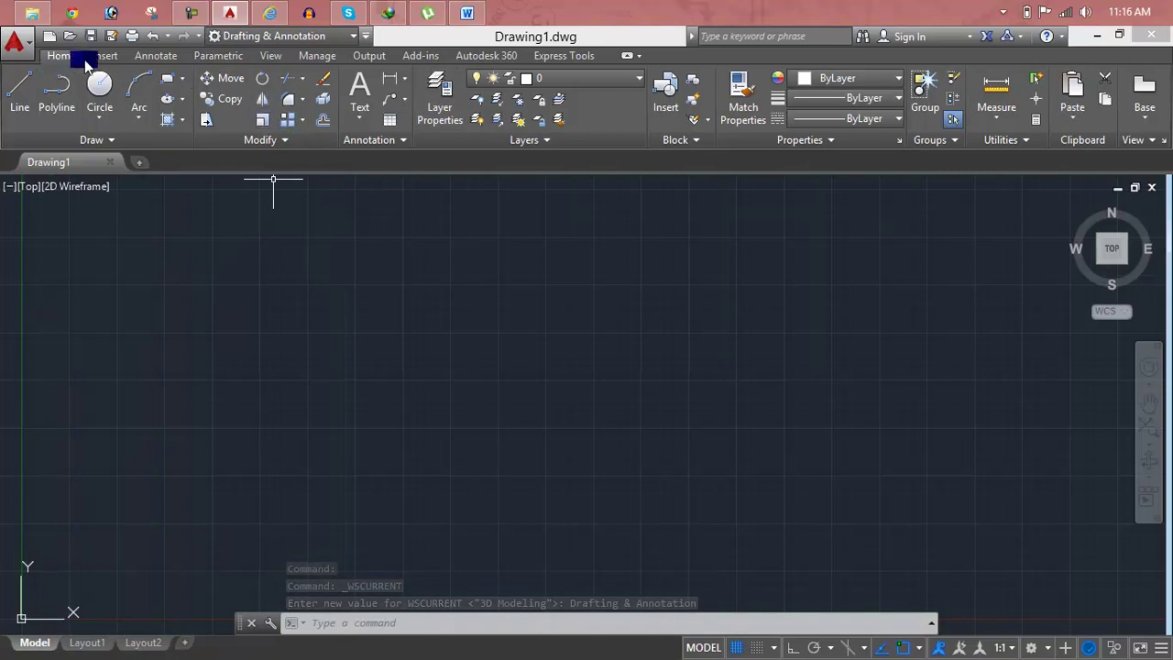
- Look through the Annotate, Parametric, View and Manage ribbon tabs, settling on View
{"action": "left_click", "coordinate": [163, 59]}
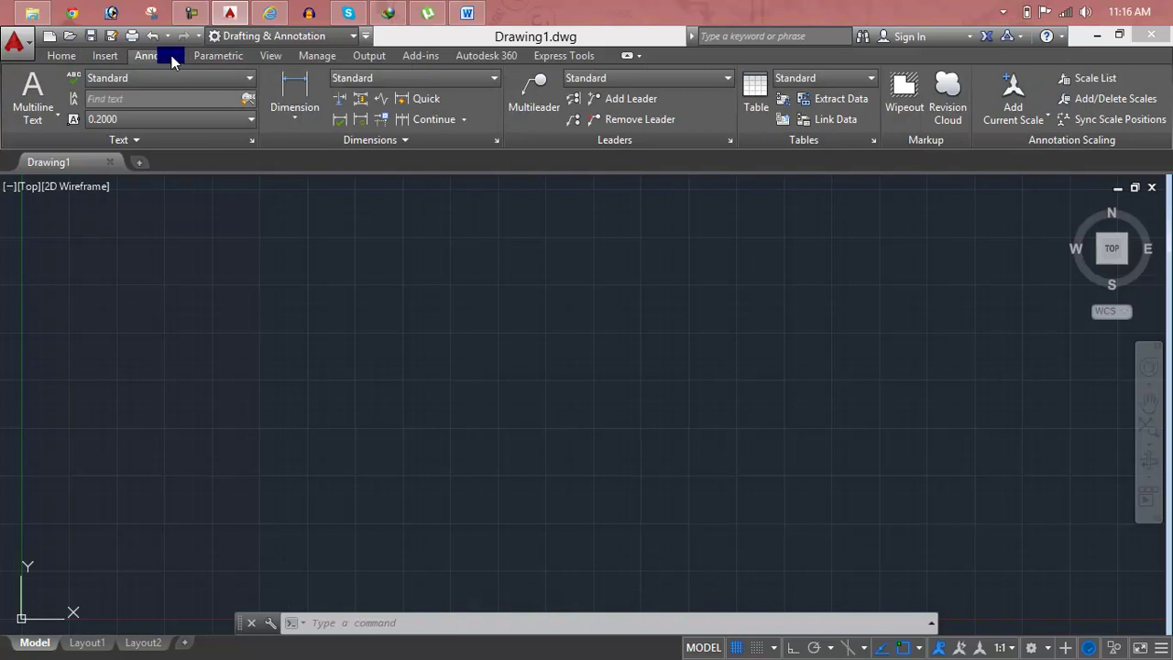
{"action": "left_click", "coordinate": [212, 58]}
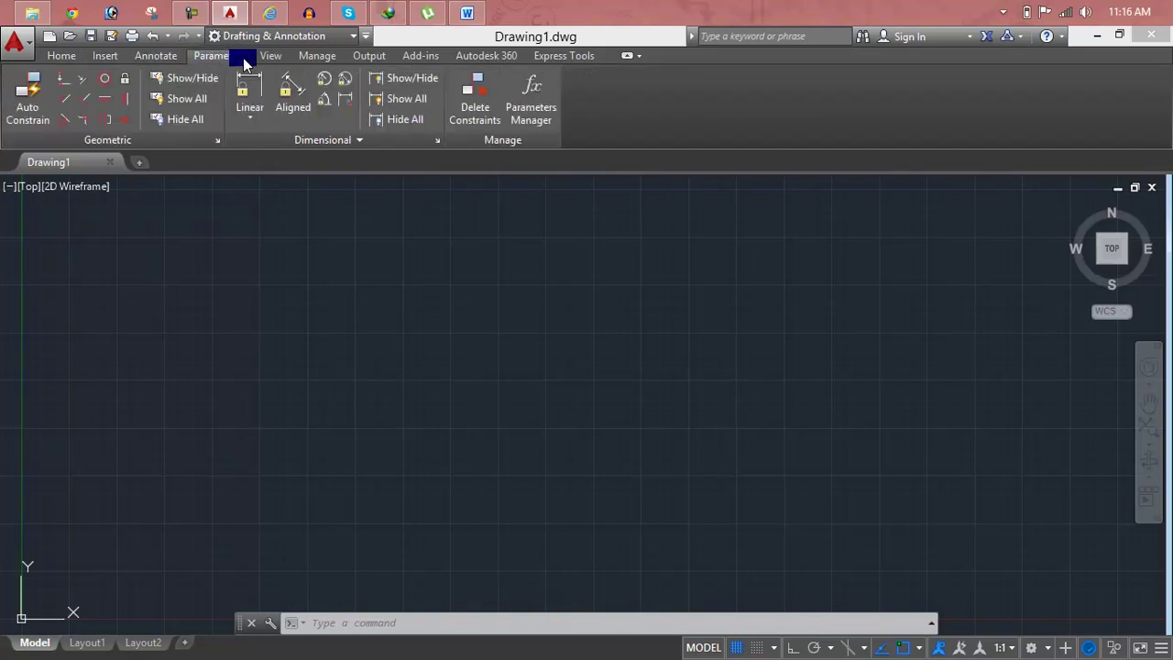
{"action": "left_click", "coordinate": [267, 57]}
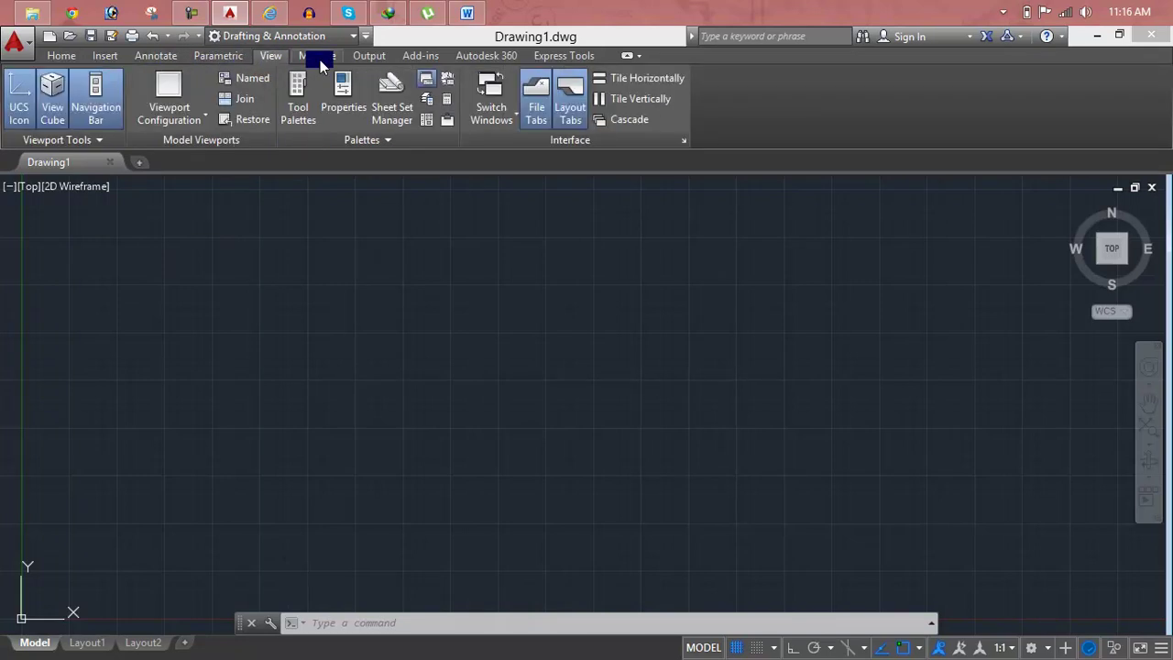
{"action": "left_click", "coordinate": [320, 60]}
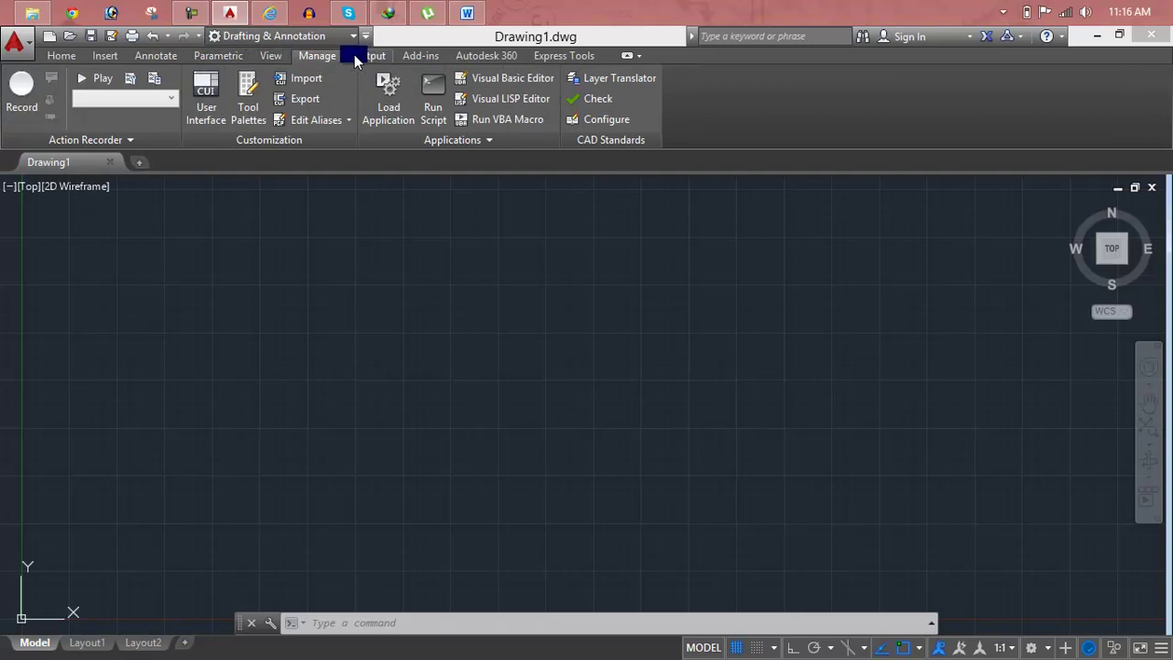
{"action": "left_click", "coordinate": [275, 60]}
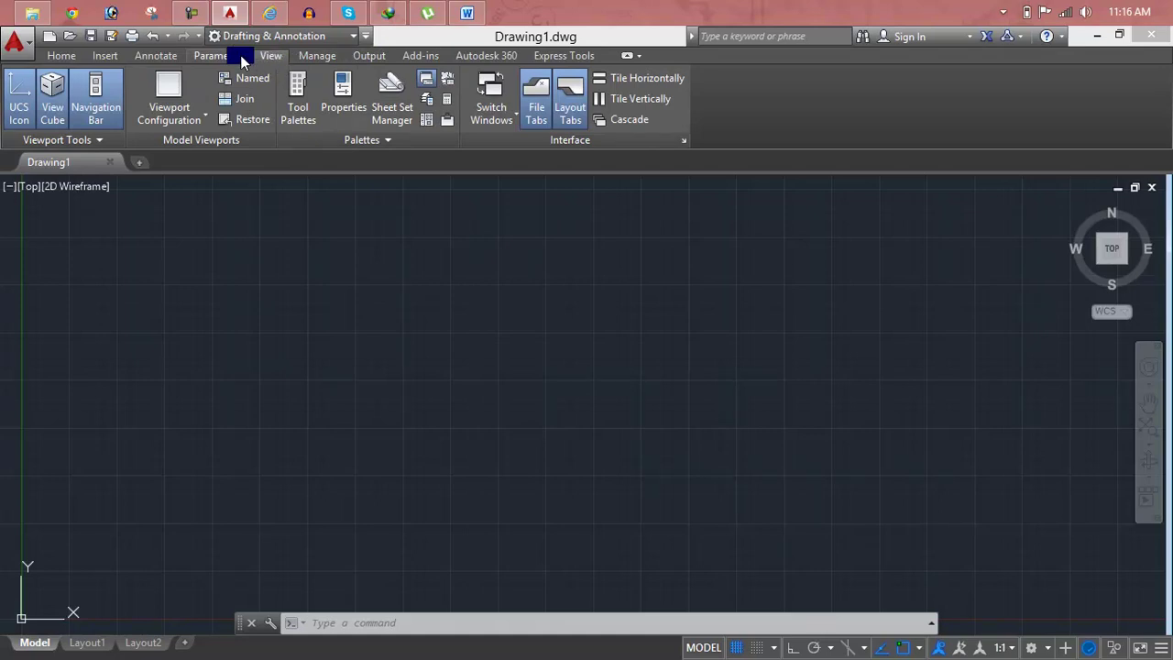
{"action": "left_click", "coordinate": [287, 37]}
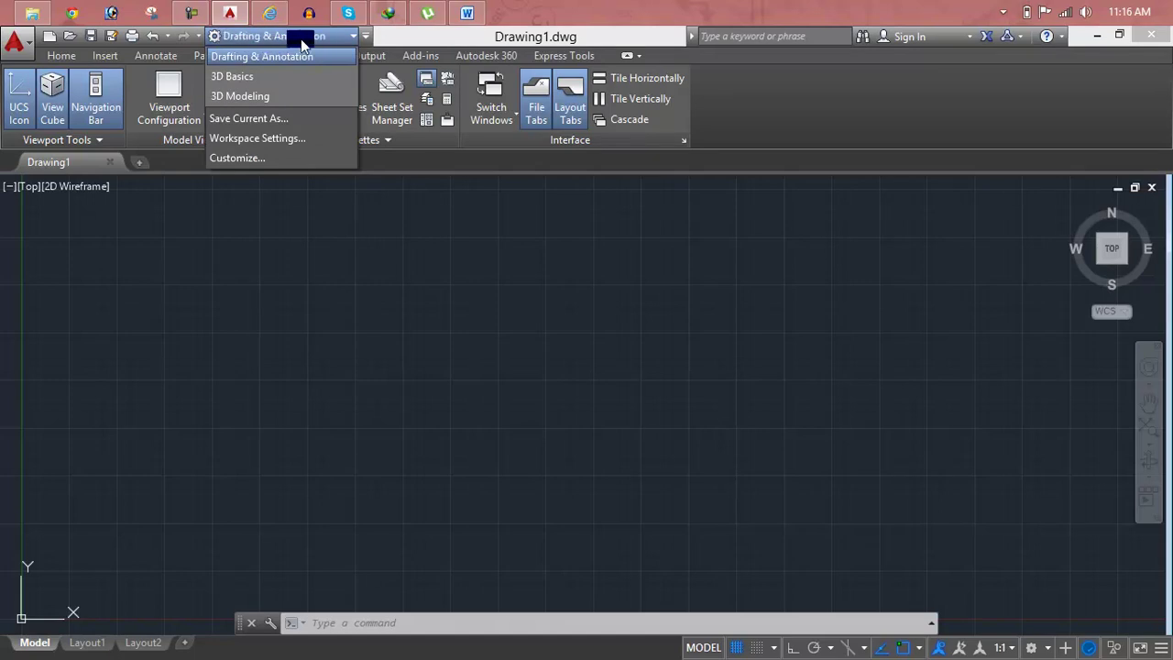
- Switch the workspace from Drafting & Annotation back to 3D Modeling
{"action": "left_click", "coordinate": [349, 37]}
{"action": "left_click", "coordinate": [354, 39]}
{"action": "left_click", "coordinate": [368, 38]}
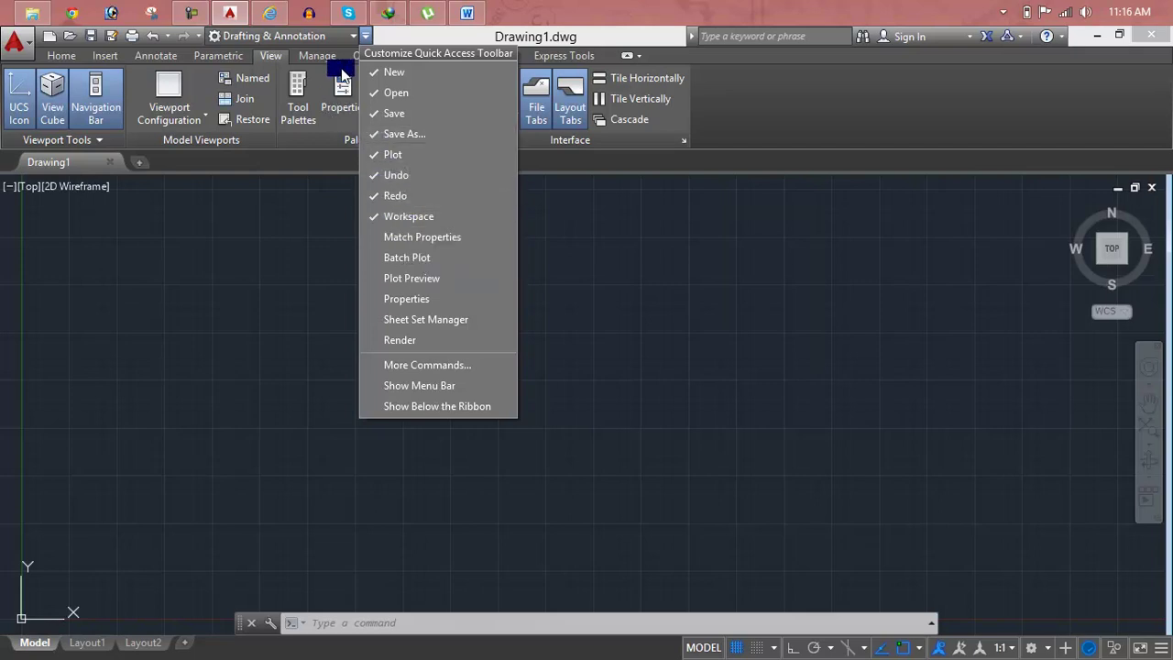
{"action": "left_click", "coordinate": [320, 41]}
{"action": "left_click", "coordinate": [319, 39]}
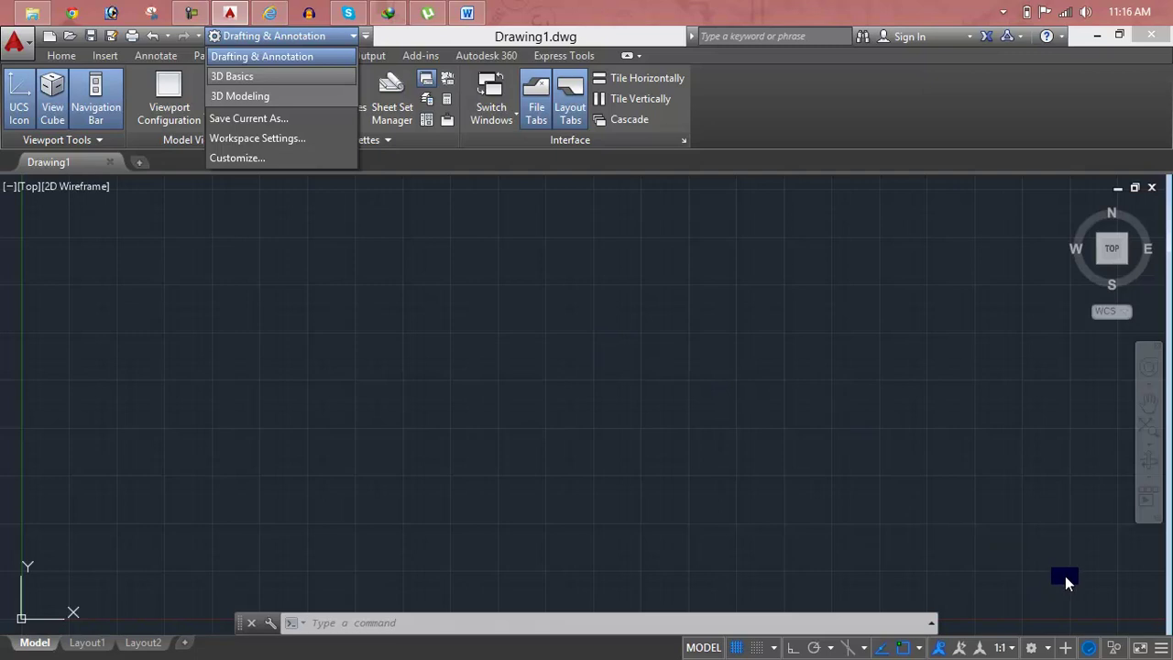
{"action": "left_click", "coordinate": [1043, 648]}
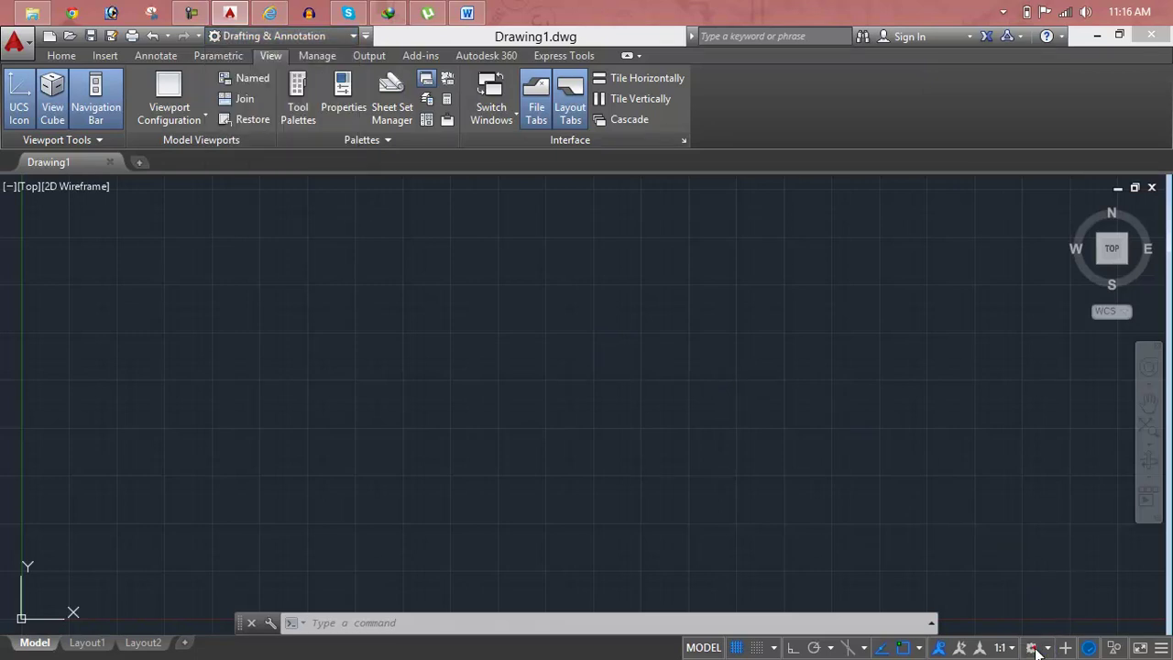
{"action": "left_click", "coordinate": [1034, 648]}
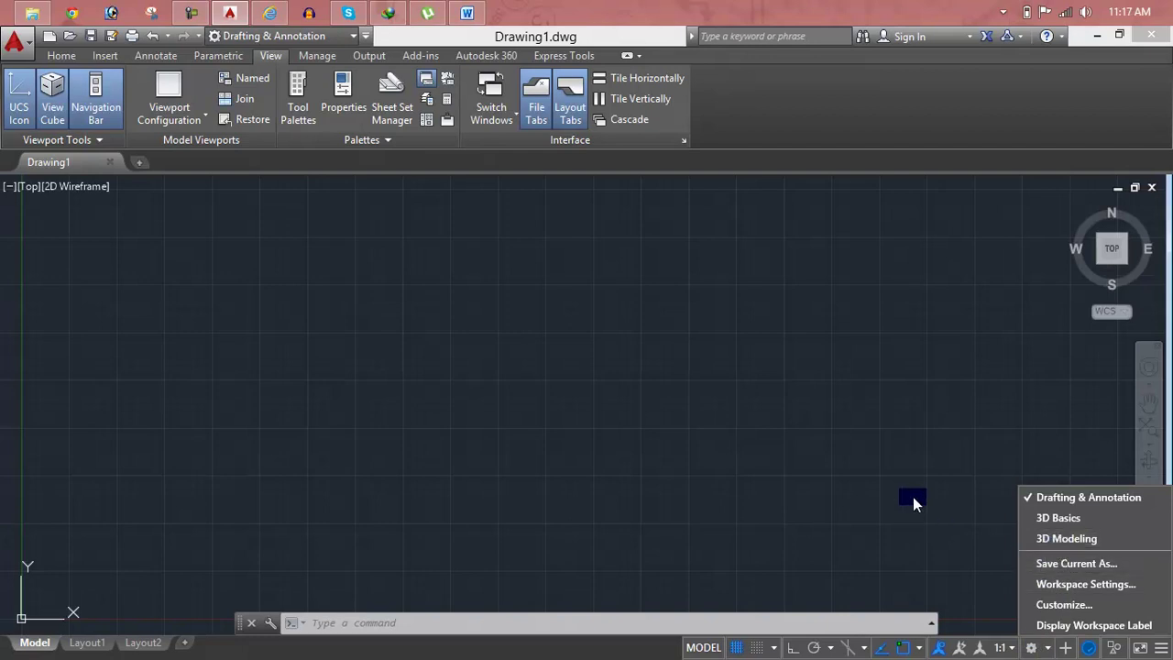
{"action": "left_click", "coordinate": [286, 39]}
{"action": "left_click", "coordinate": [285, 40]}
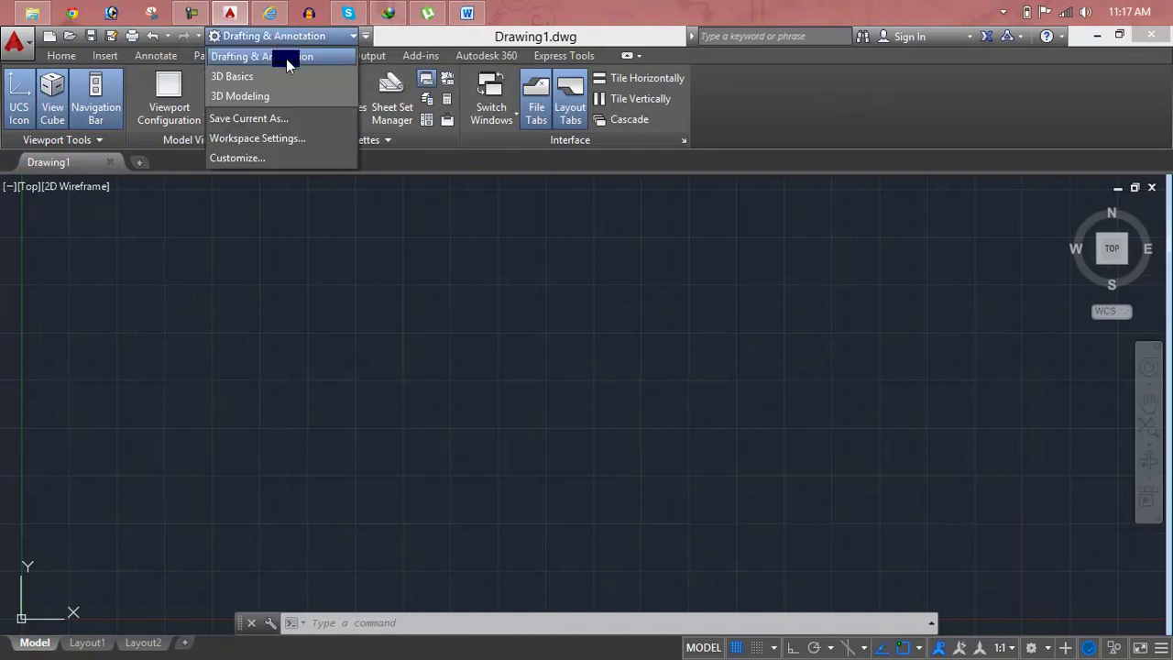
{"action": "left_click", "coordinate": [282, 95]}
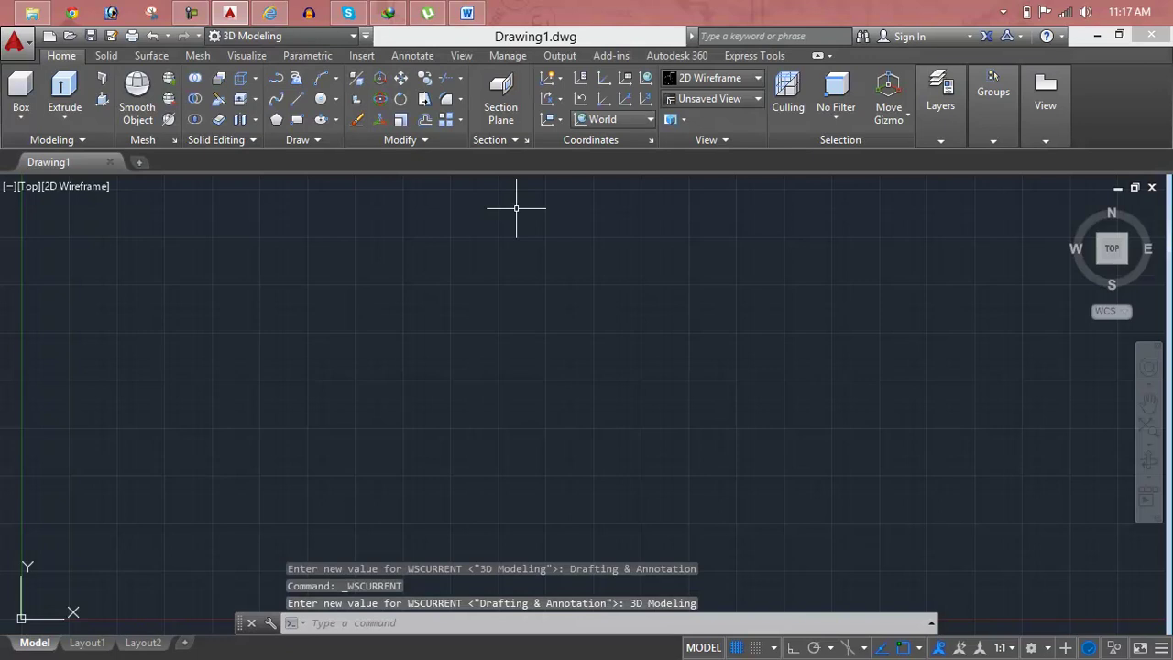
- Dock the floating command line along the bottom of the AutoCAD window
{"action": "key", "text": "Escape"}
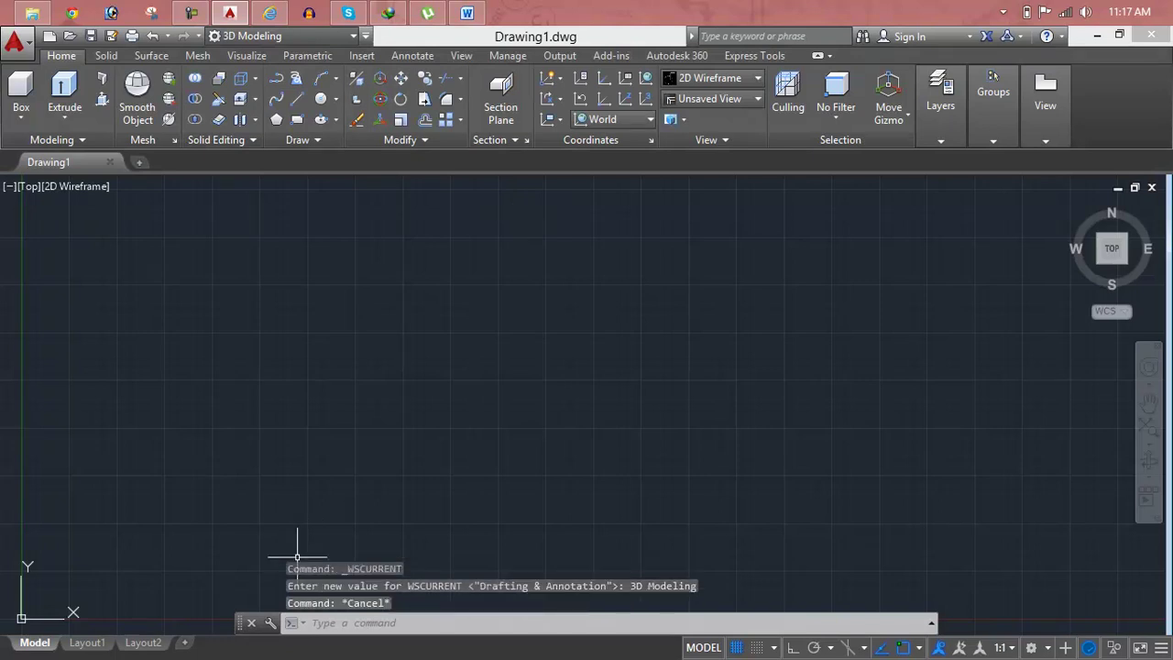
{"action": "mouse_move", "coordinate": [246, 624]}
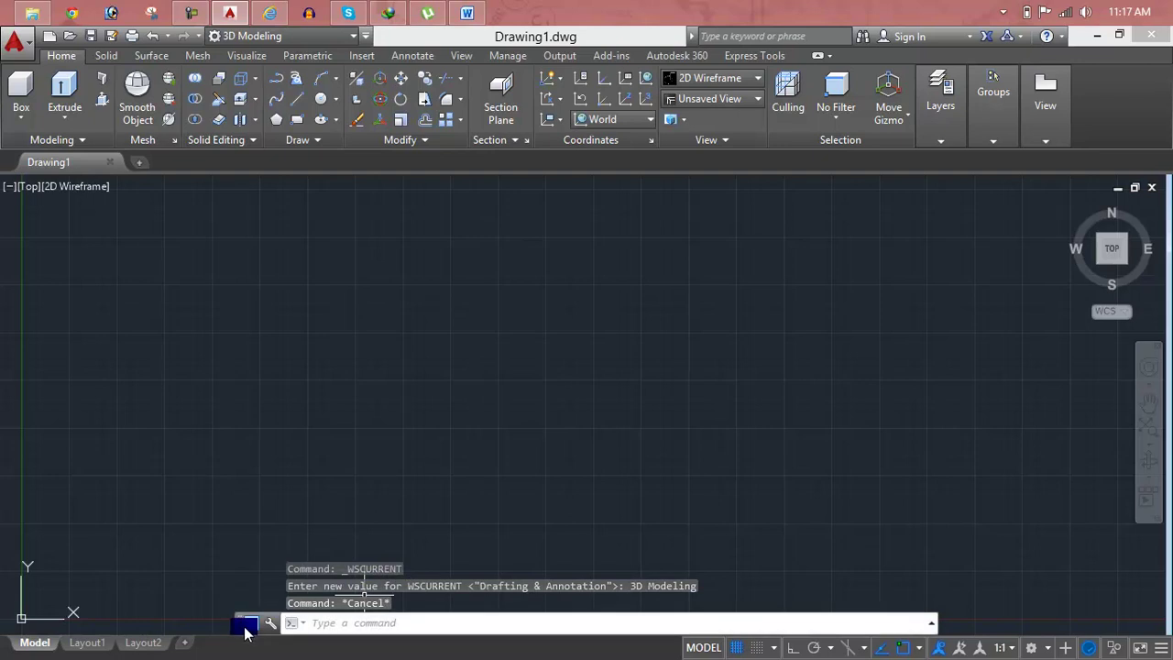
{"action": "left_click_drag", "start_coordinate": [237, 625], "coordinate": [137, 629]}
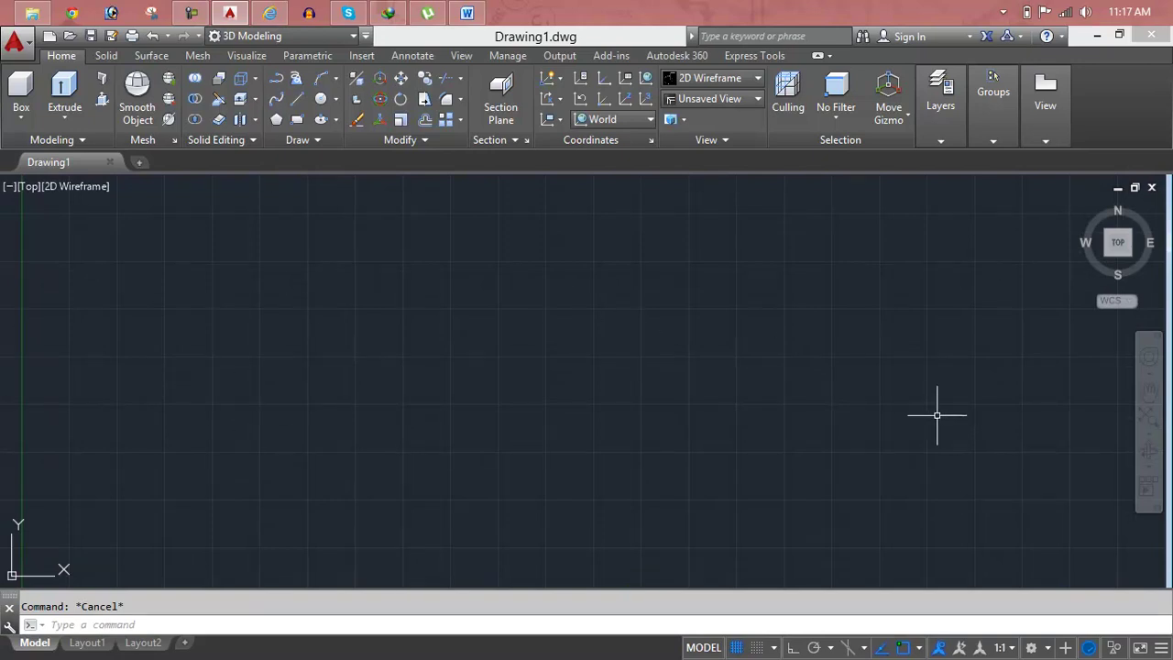
{"action": "left_click", "coordinate": [1047, 647]}
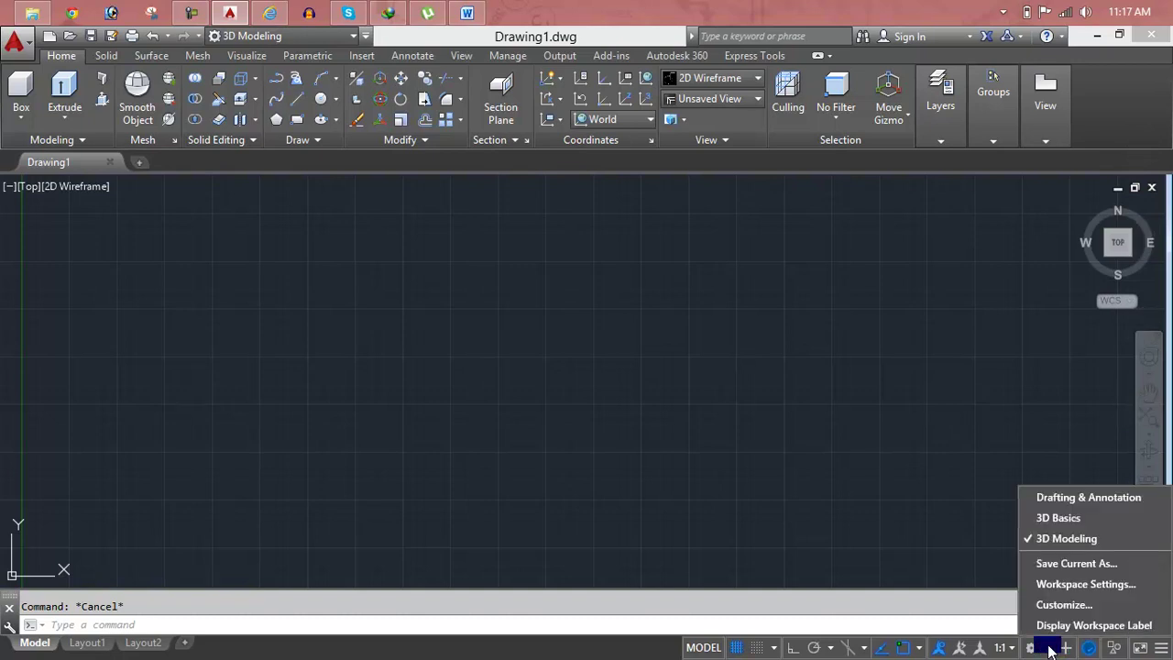
- Dismiss Workspace Settings unchanged and open the Customize User Interface dialog instead
{"action": "left_click", "coordinate": [1068, 584]}
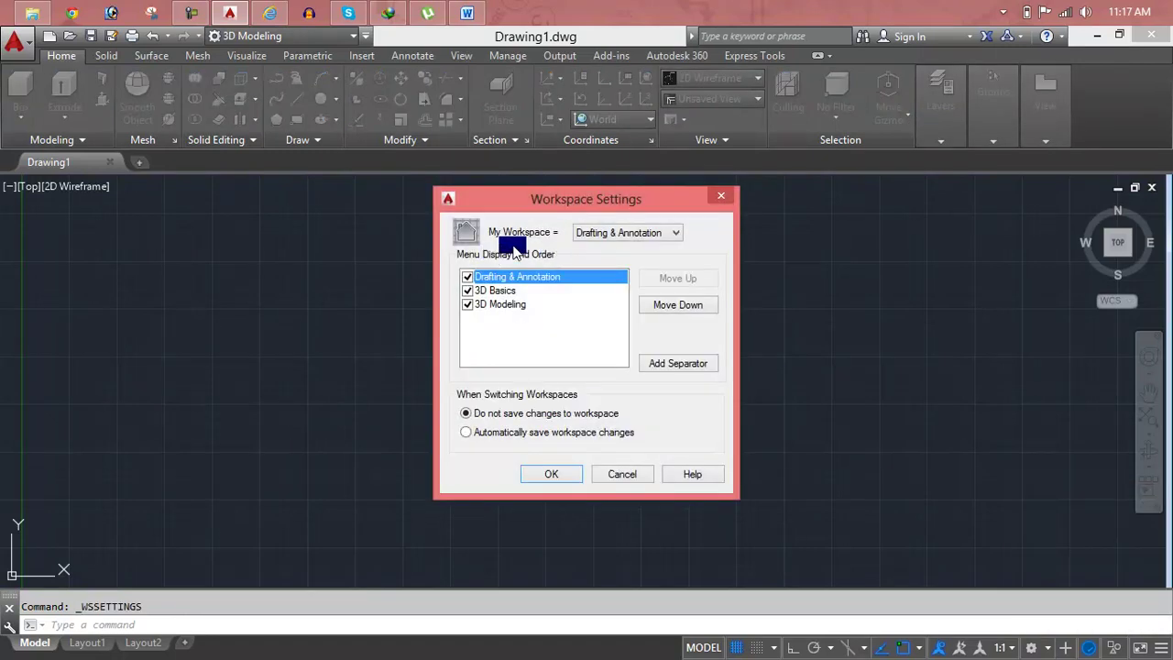
{"action": "left_click", "coordinate": [719, 199]}
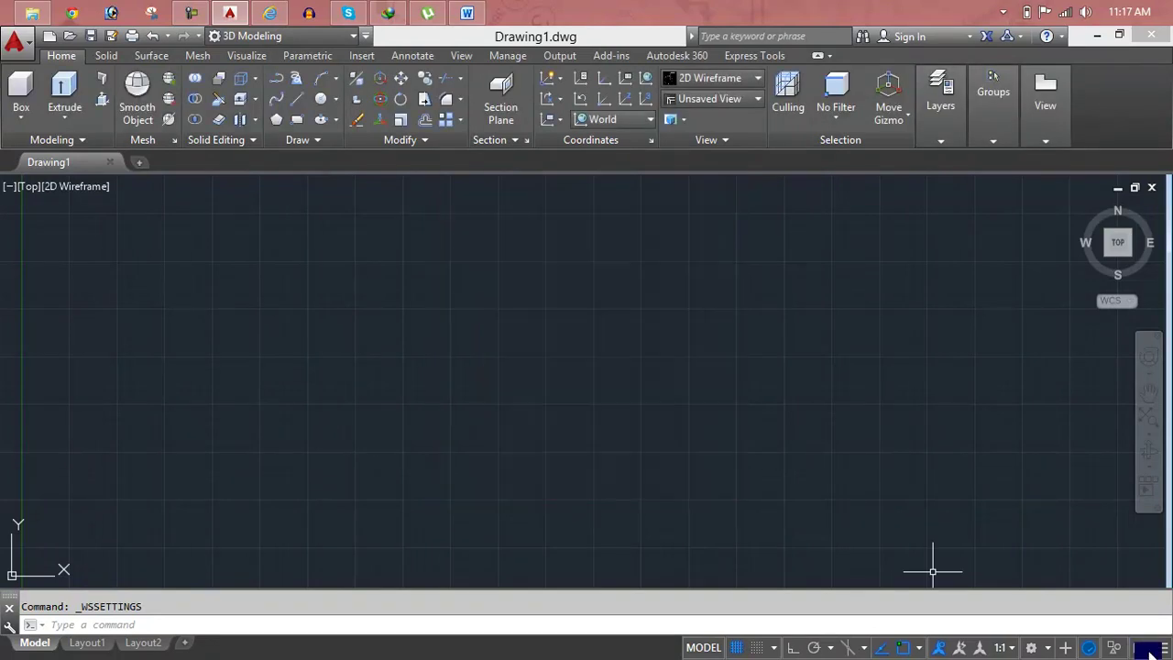
{"action": "left_click", "coordinate": [1031, 647]}
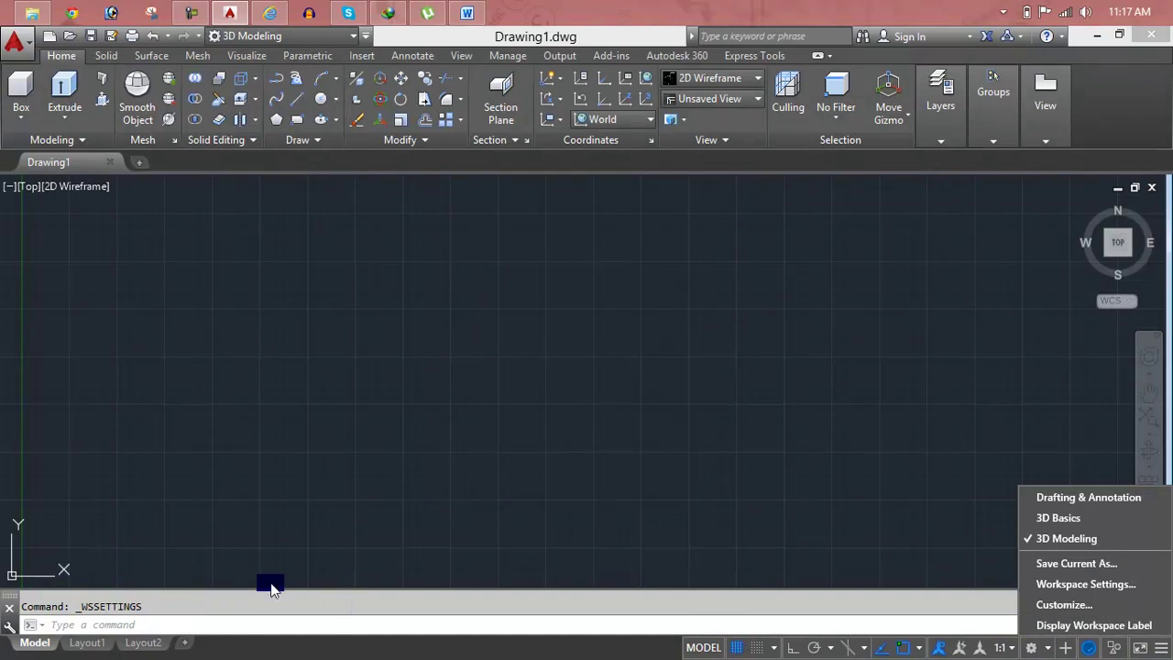
{"action": "left_click", "coordinate": [1112, 608]}
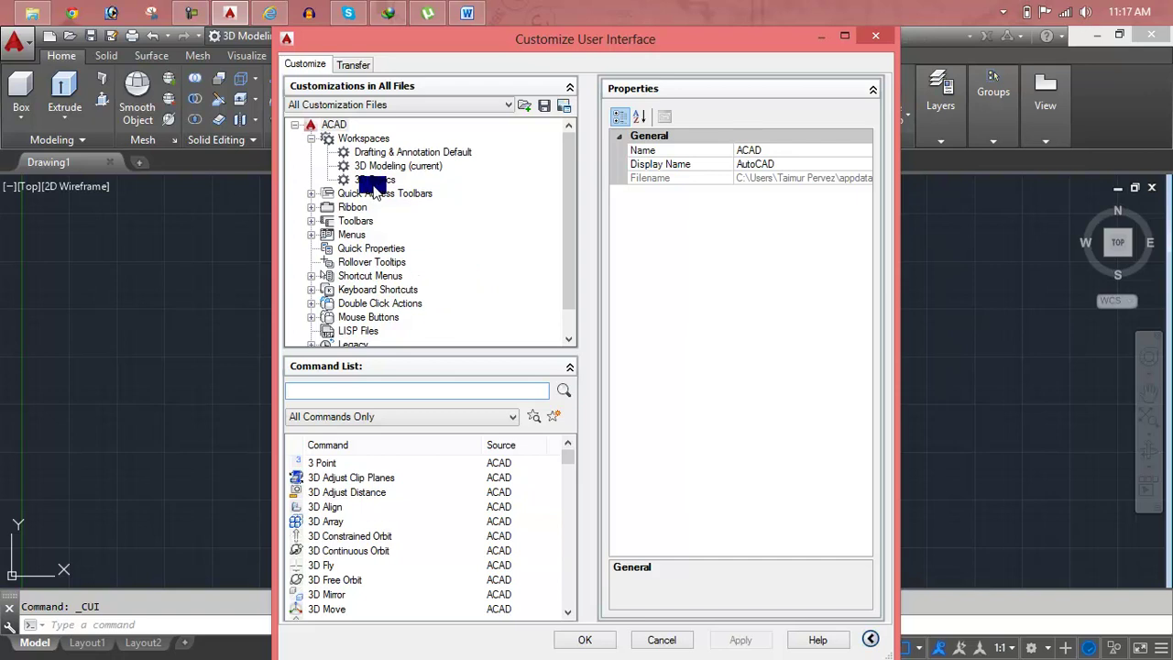
- Set 3D Modeling as the default workspace in the CUI dialog and close it
{"action": "left_click", "coordinate": [371, 166]}
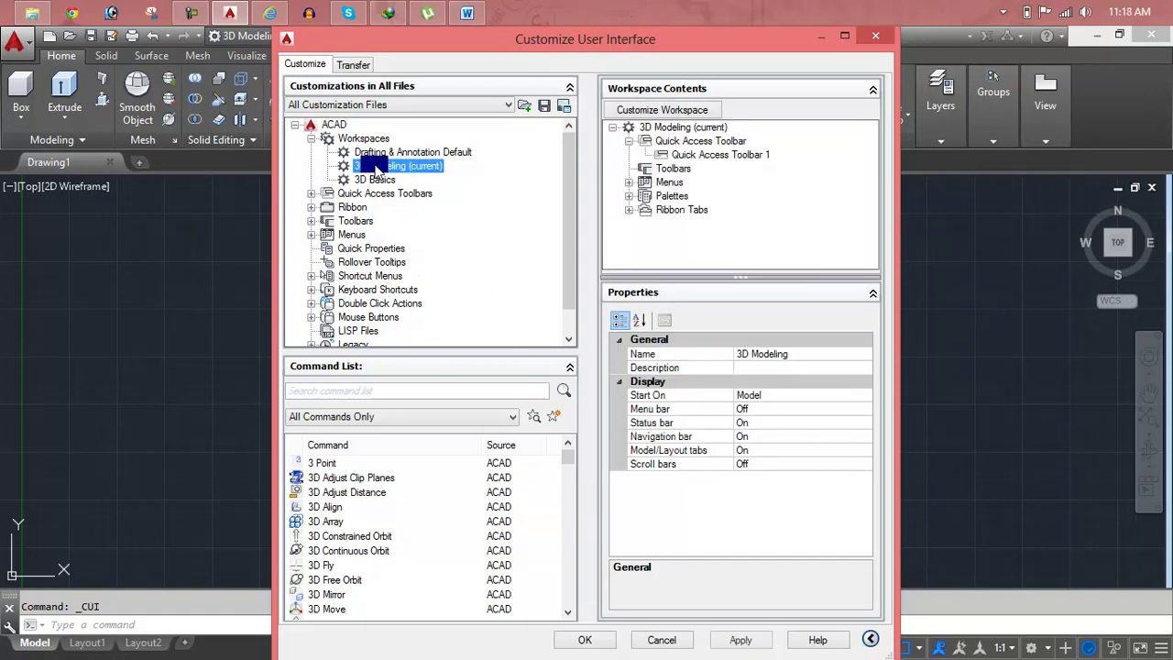
{"action": "right_click", "coordinate": [376, 167]}
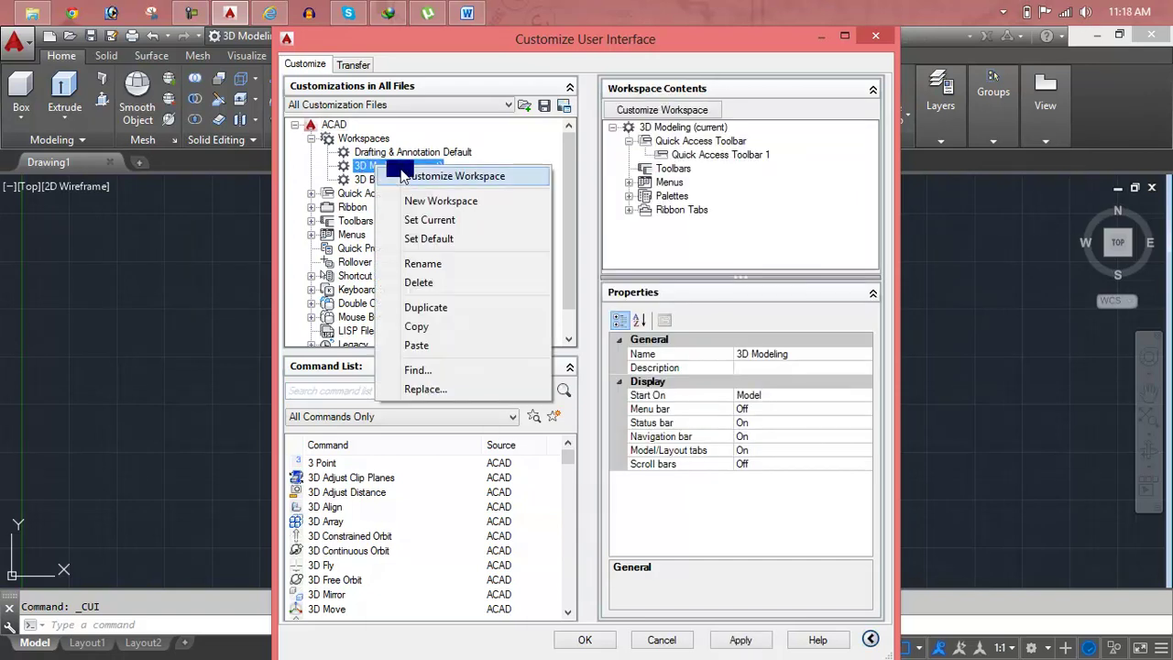
{"action": "left_click", "coordinate": [434, 240]}
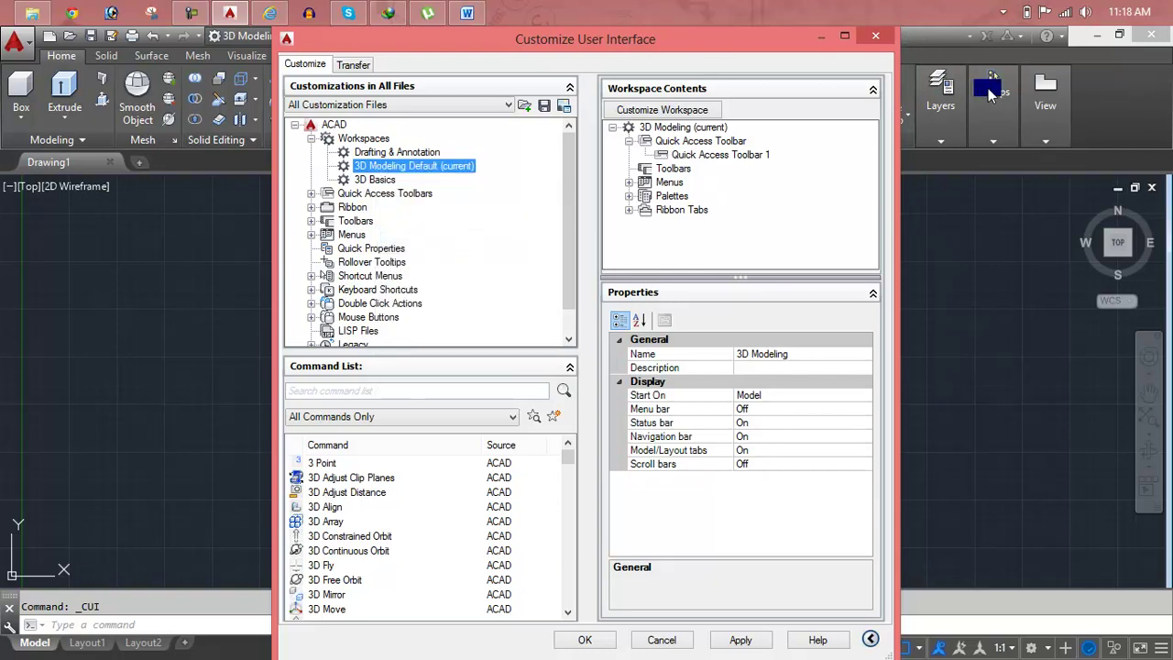
{"action": "left_click", "coordinate": [874, 34]}
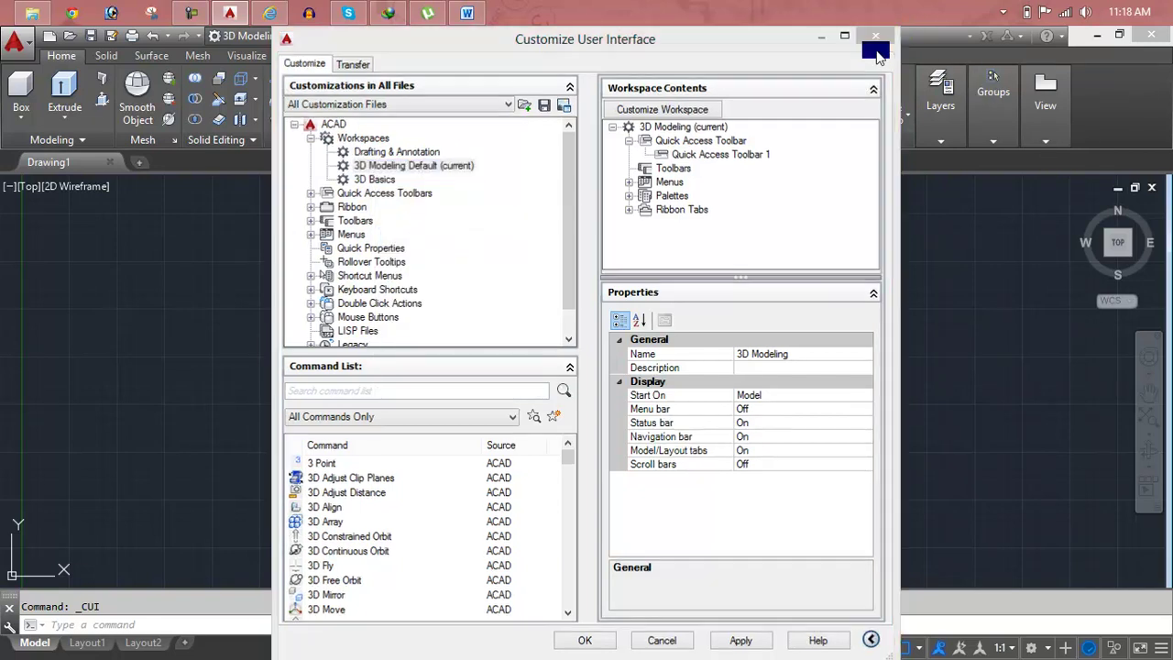
{"action": "key", "text": "Escape"}
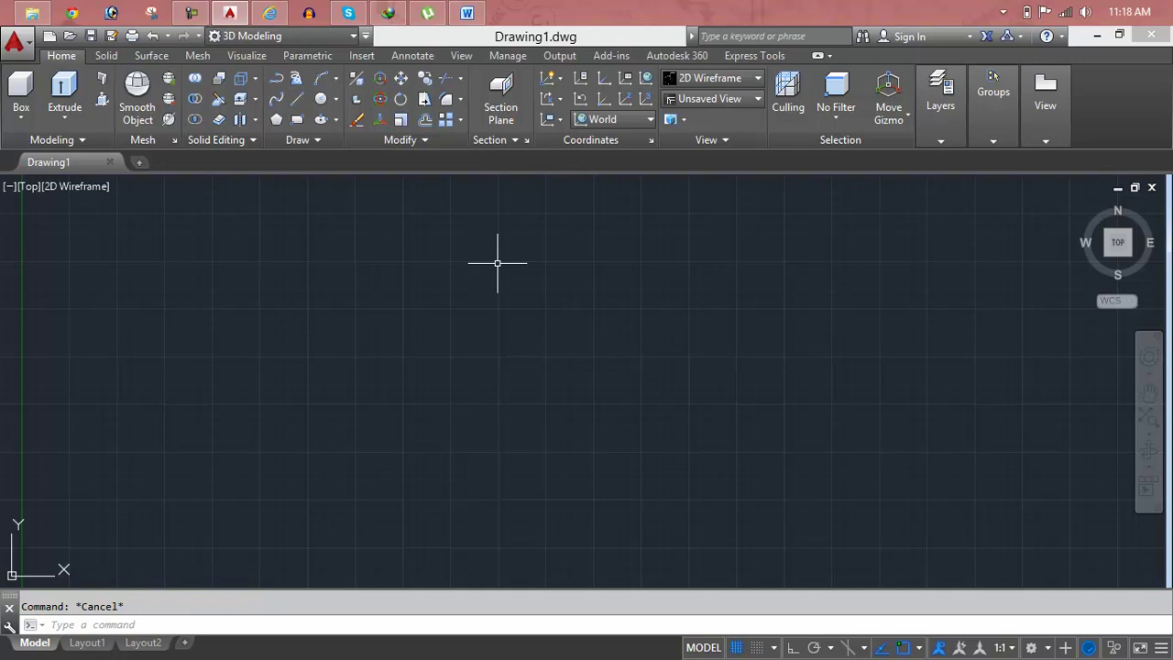
{"action": "key", "text": "F7"}
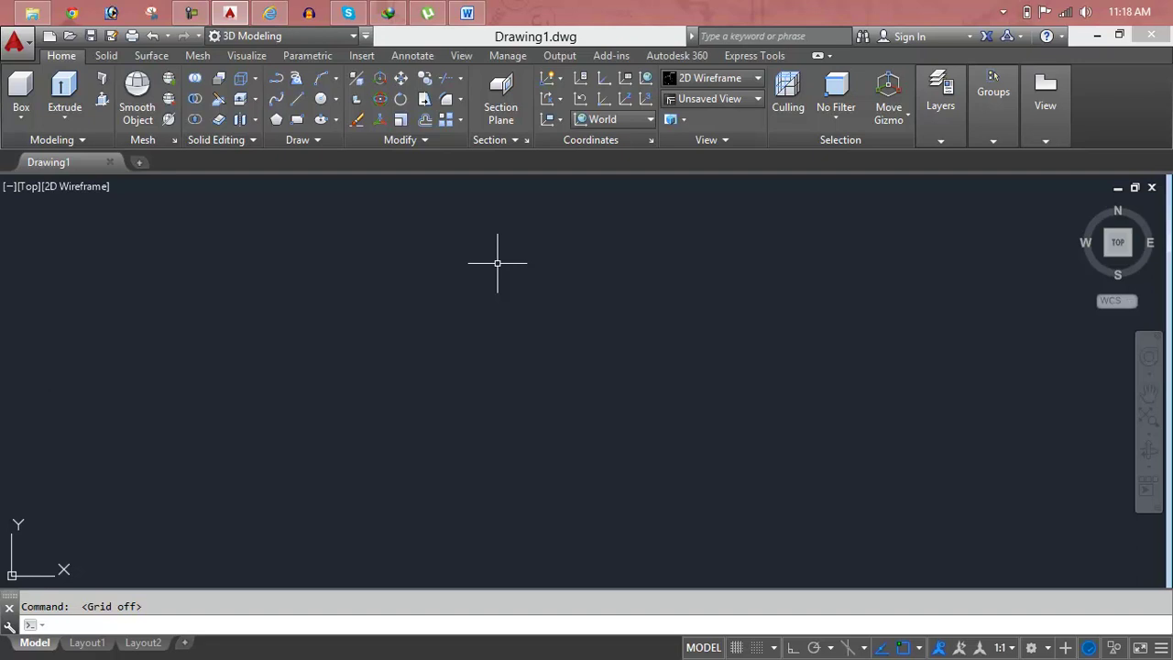
{"action": "key", "text": "F7"}
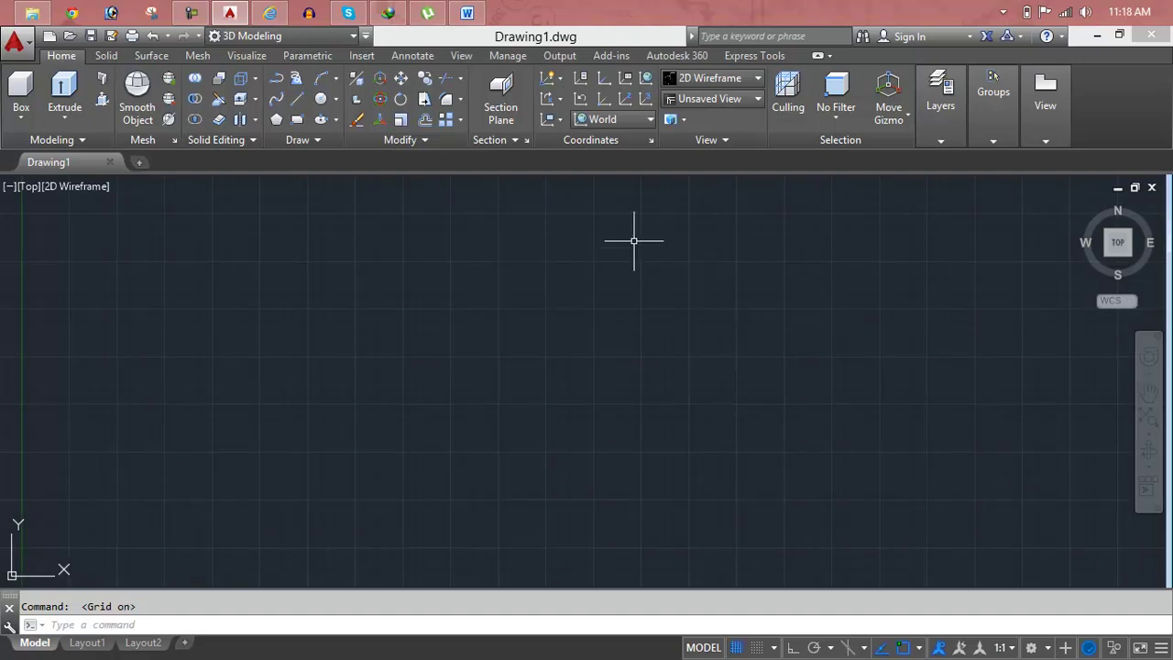
{"action": "mouse_move", "coordinate": [1134, 242]}
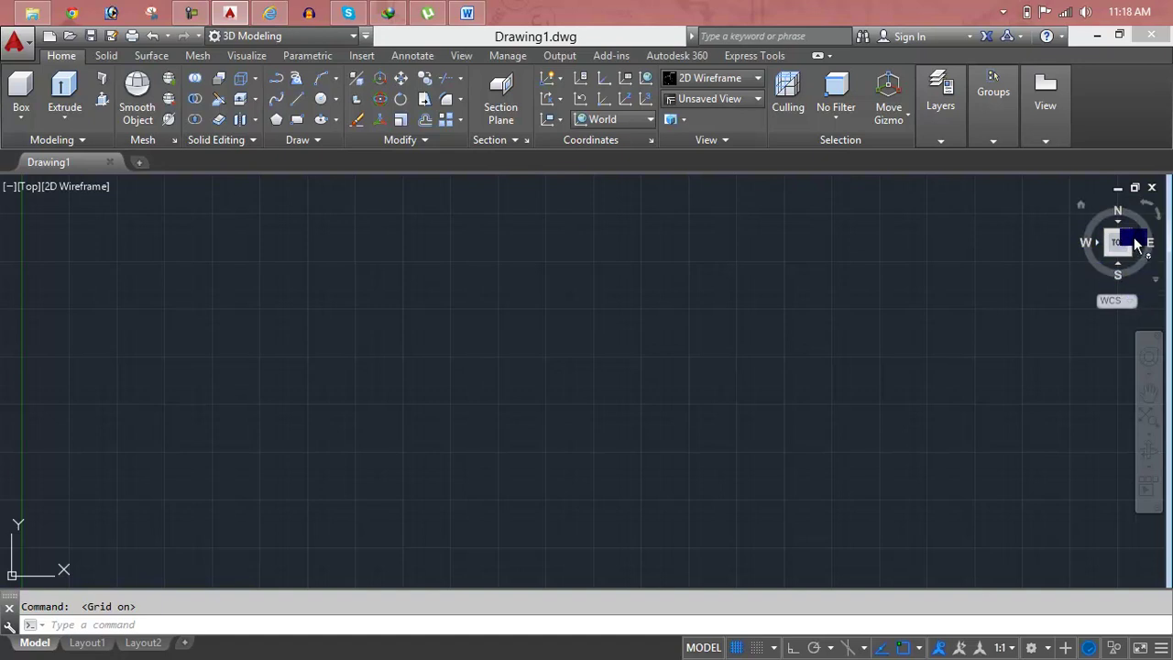
{"action": "right_click", "coordinate": [897, 155]}
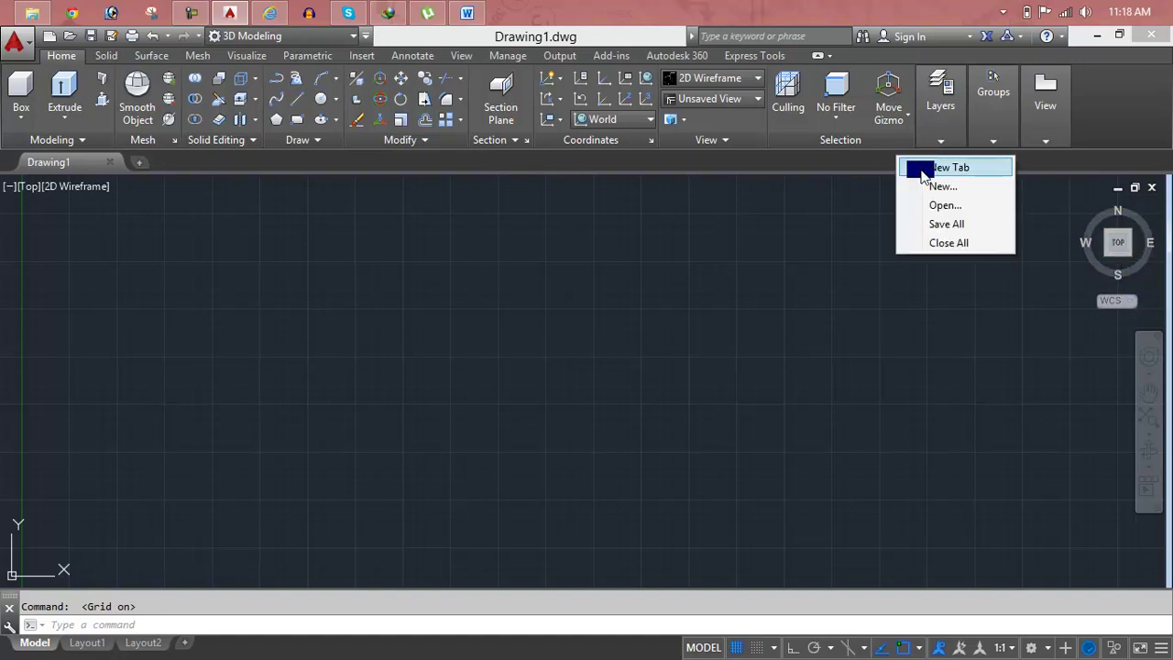
{"action": "right_click", "coordinate": [1116, 242]}
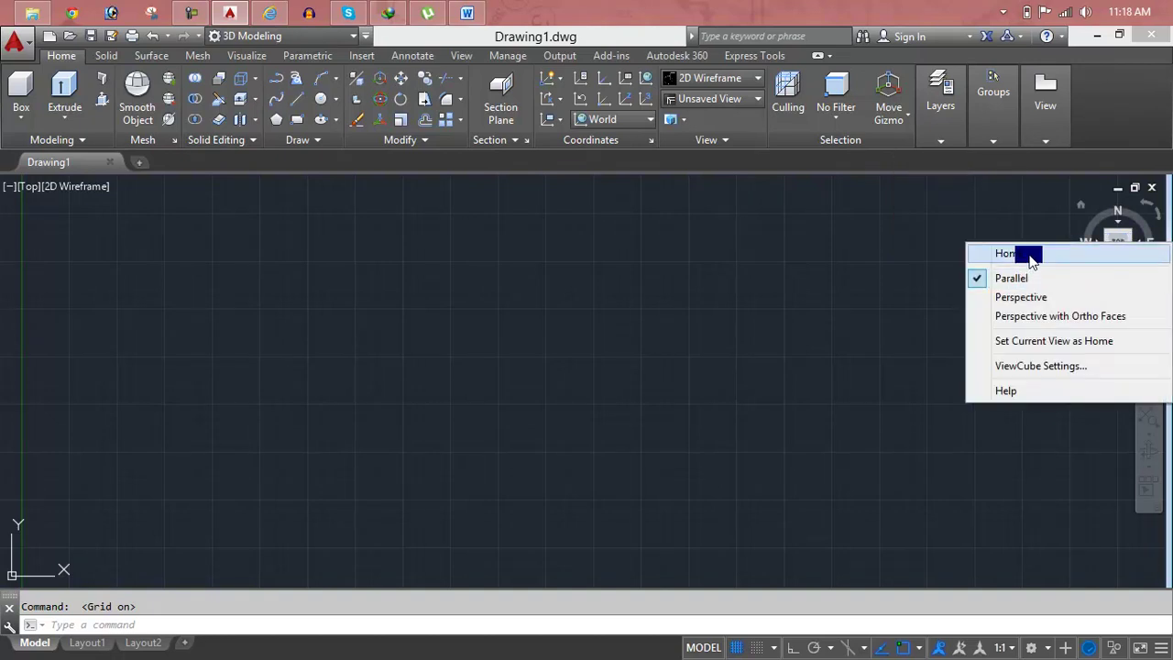
{"action": "key", "text": "Escape"}
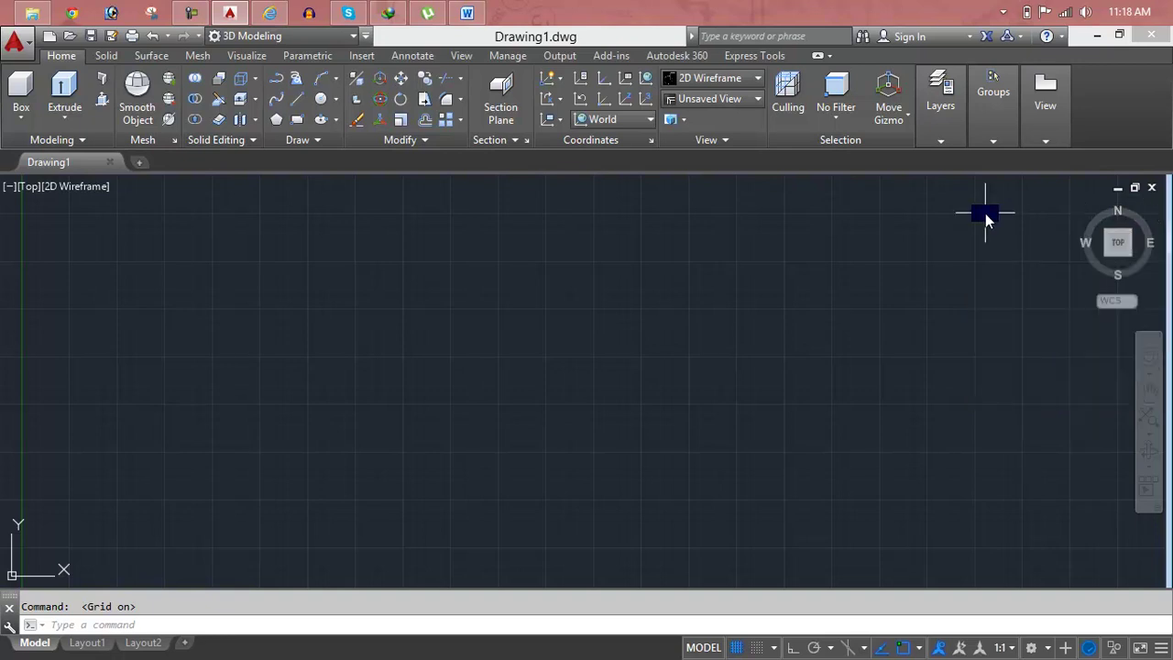
{"action": "right_click", "coordinate": [893, 143]}
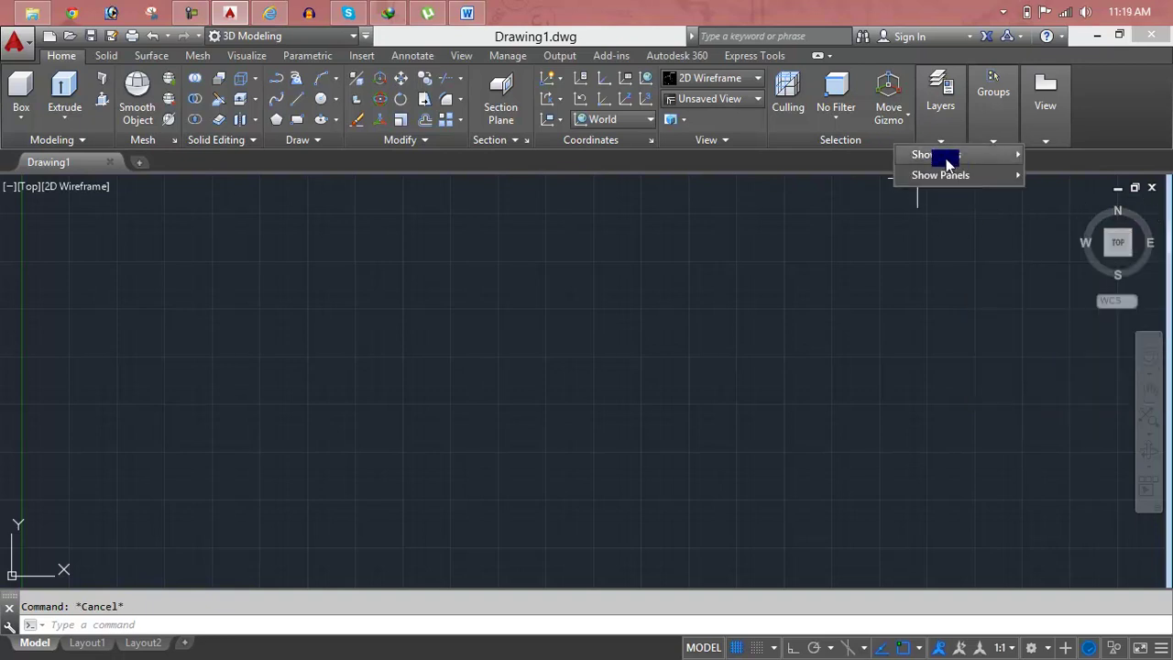
{"action": "mouse_move", "coordinate": [940, 175]}
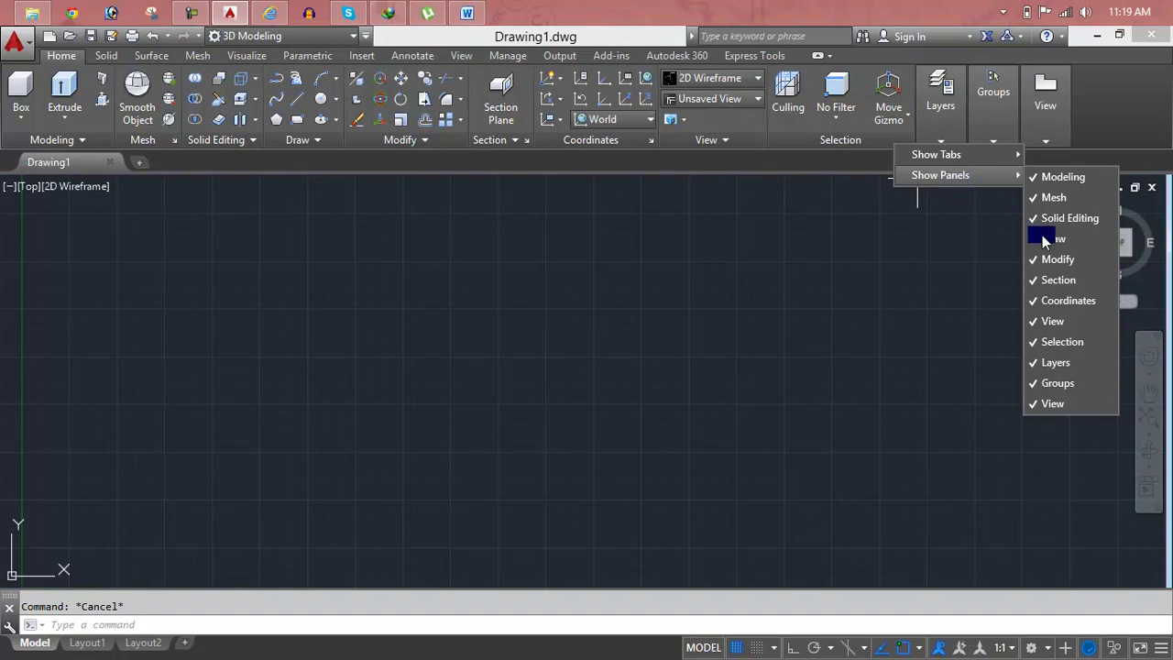
{"action": "left_click", "coordinate": [1107, 330]}
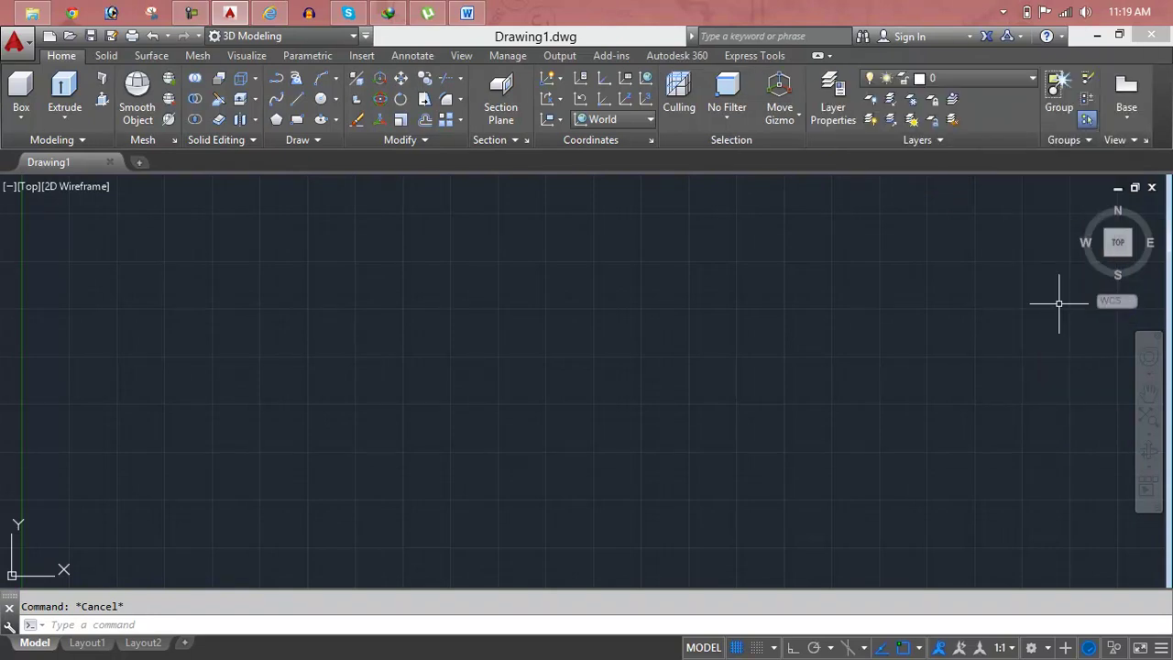
{"action": "right_click", "coordinate": [873, 133]}
{"action": "mouse_move", "coordinate": [916, 145]}
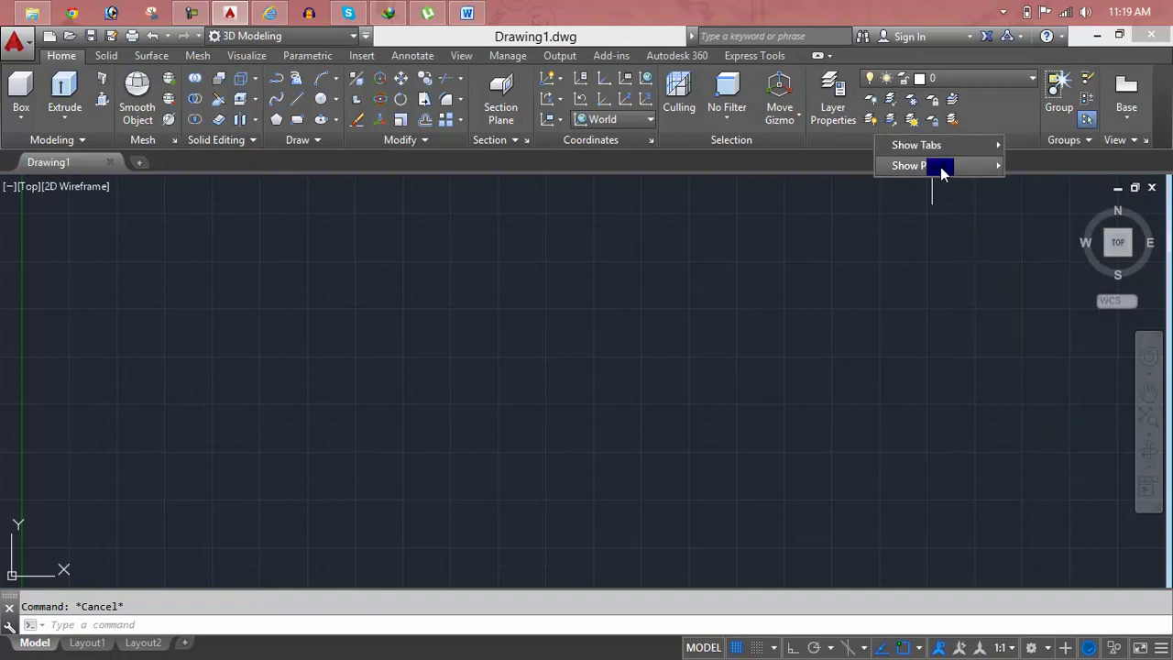
{"action": "left_click", "coordinate": [1033, 311]}
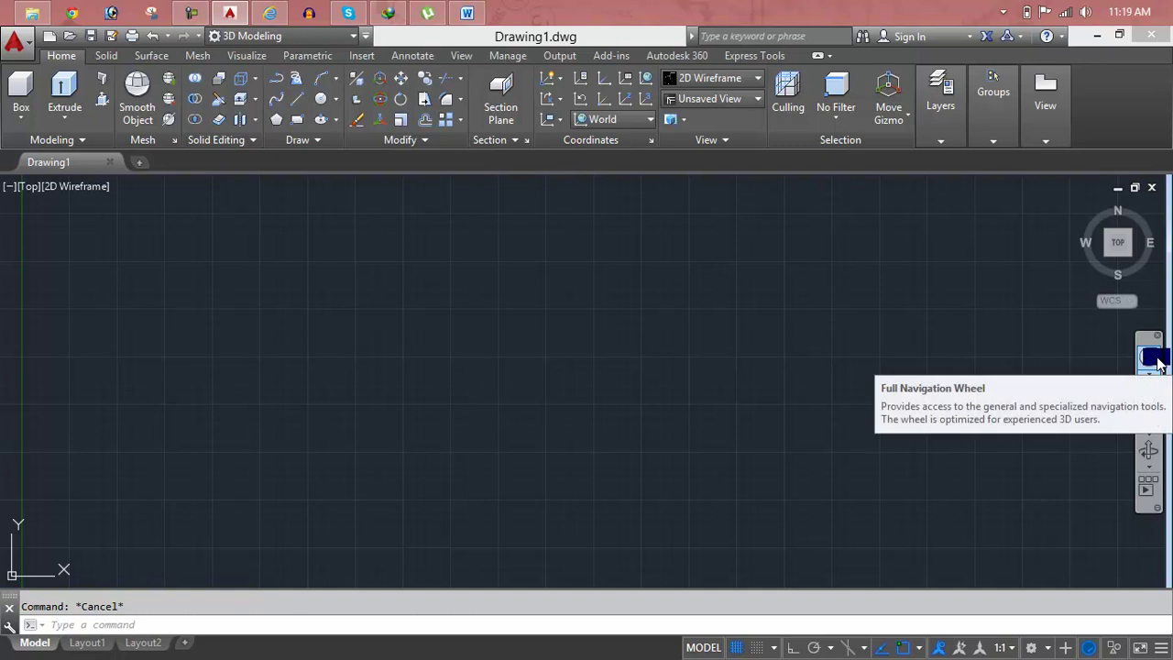
{"action": "mouse_move", "coordinate": [1102, 214]}
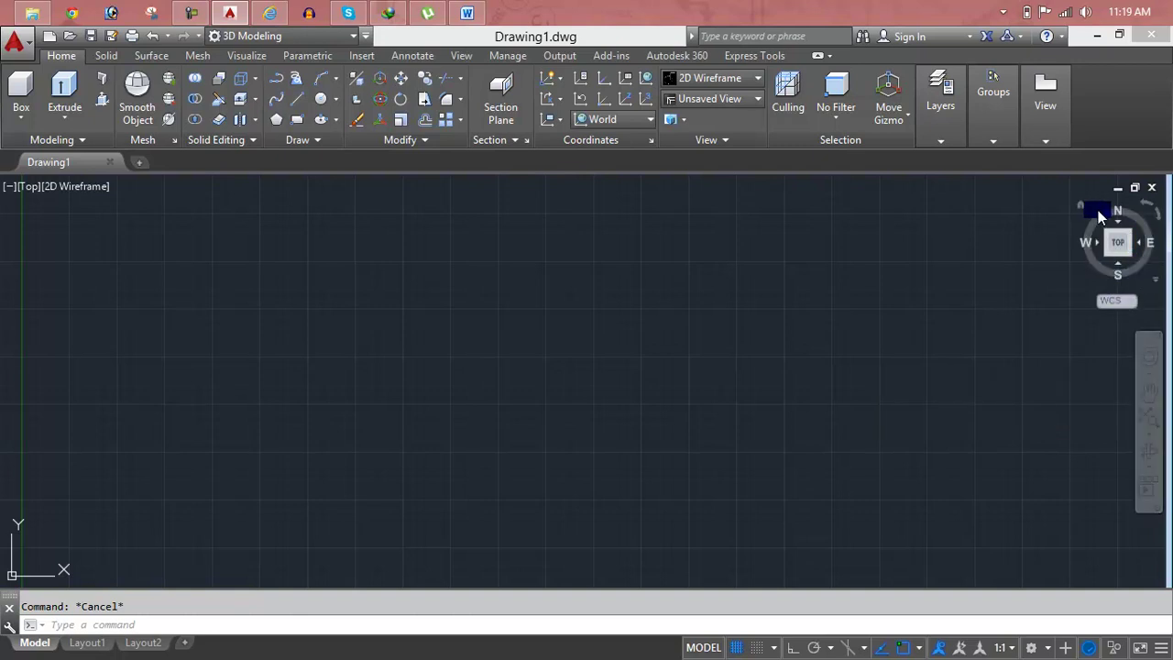
{"action": "right_click", "coordinate": [924, 153]}
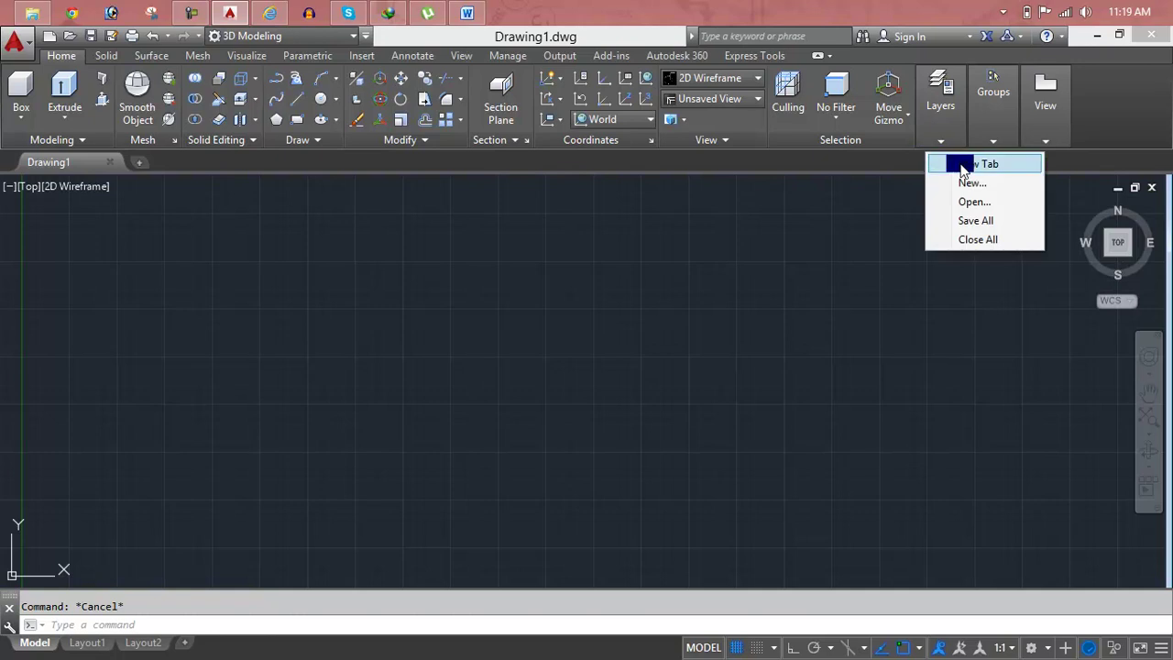
{"action": "left_click", "coordinate": [816, 147]}
{"action": "right_click", "coordinate": [815, 147]}
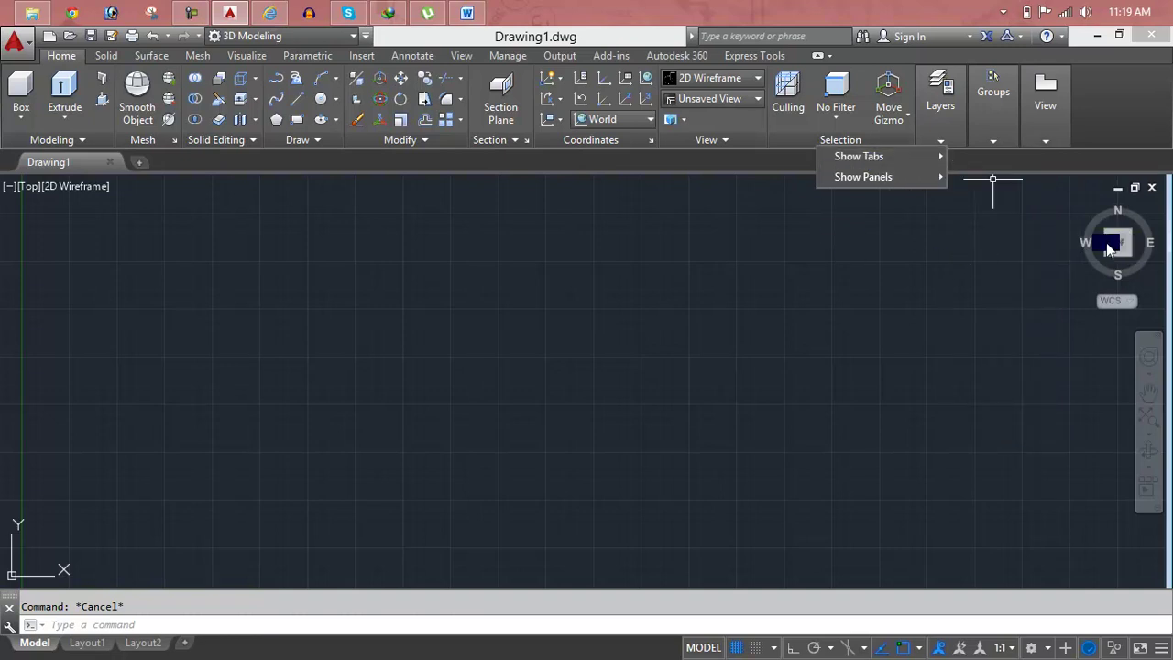
{"action": "left_click", "coordinate": [702, 167]}
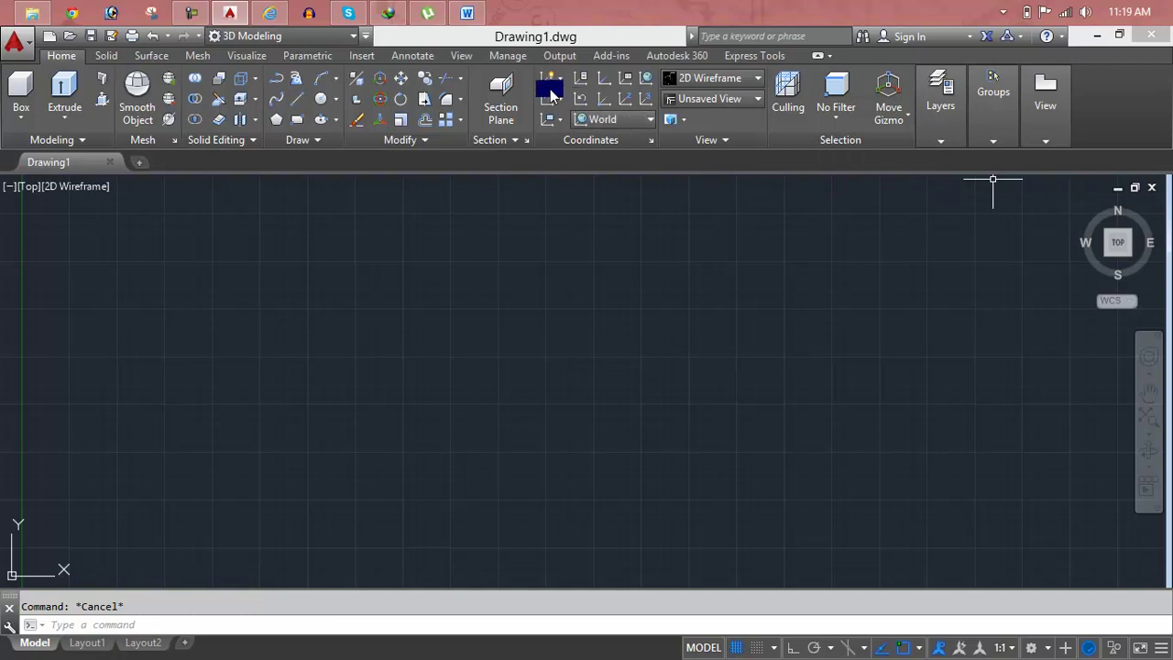
{"action": "left_click", "coordinate": [829, 57]}
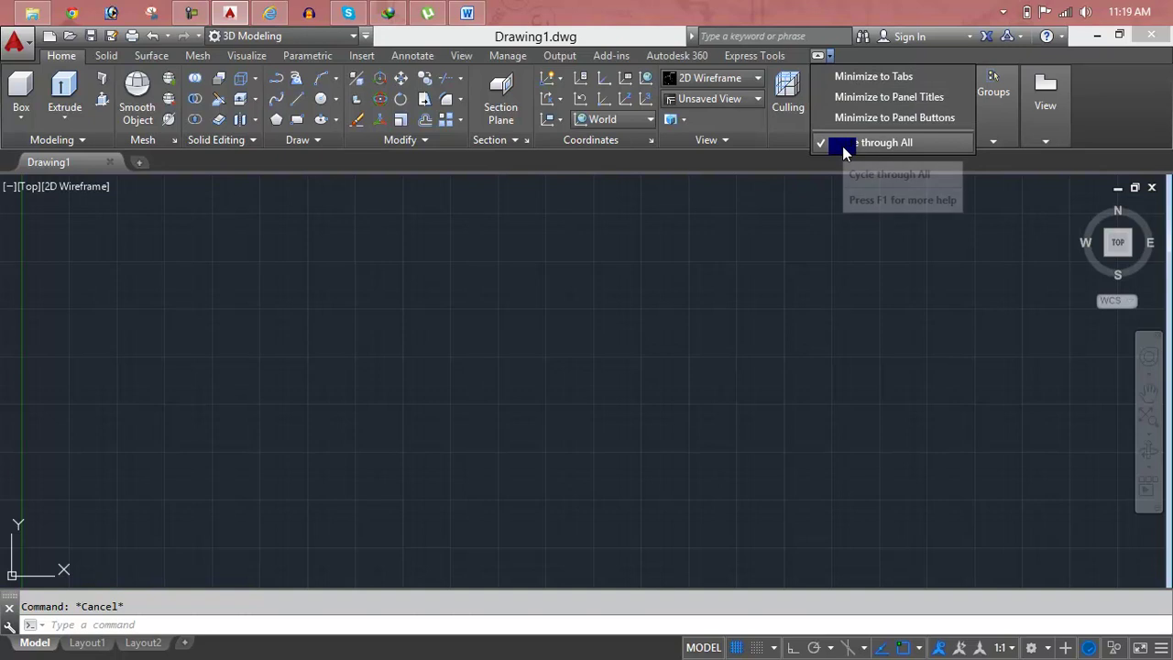
{"action": "left_click", "coordinate": [822, 52]}
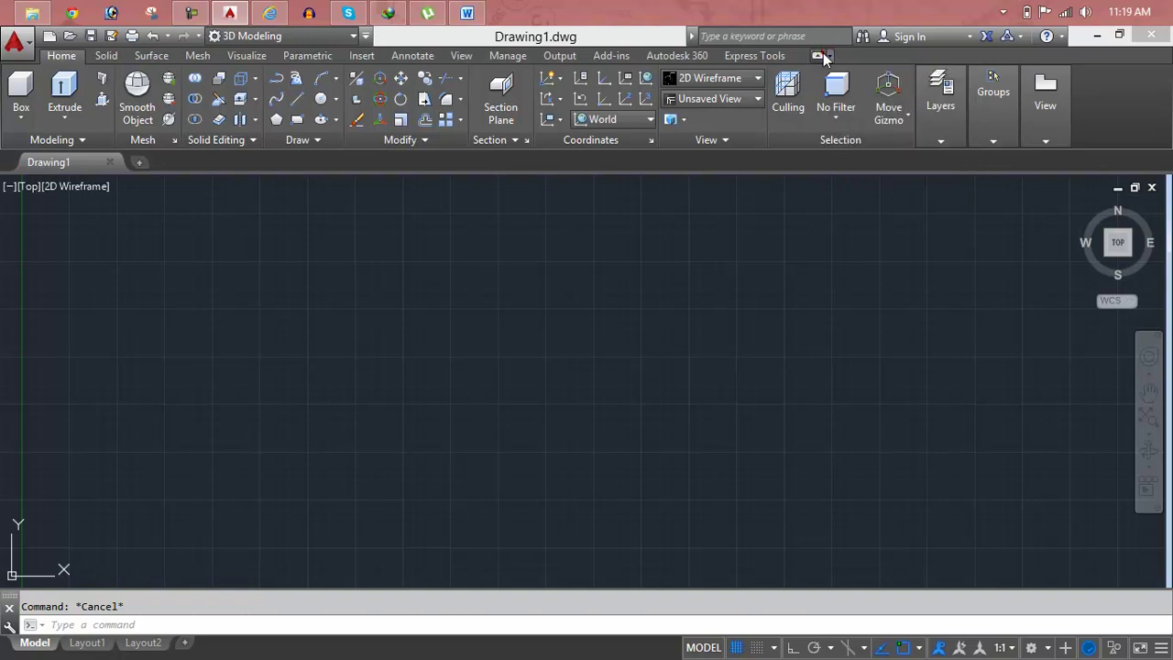
{"action": "left_click", "coordinate": [815, 55]}
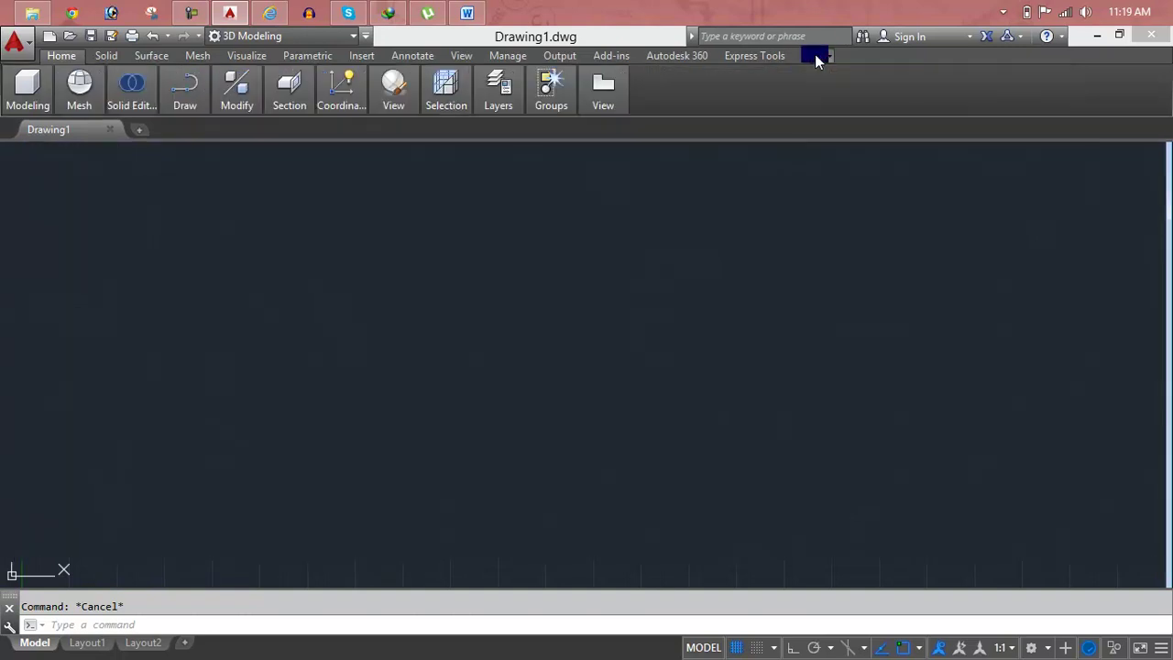
{"action": "left_click", "coordinate": [815, 55]}
{"action": "left_click", "coordinate": [815, 55]}
{"action": "left_click", "coordinate": [816, 55]}
{"action": "left_click", "coordinate": [815, 55]}
{"action": "left_click", "coordinate": [815, 54]}
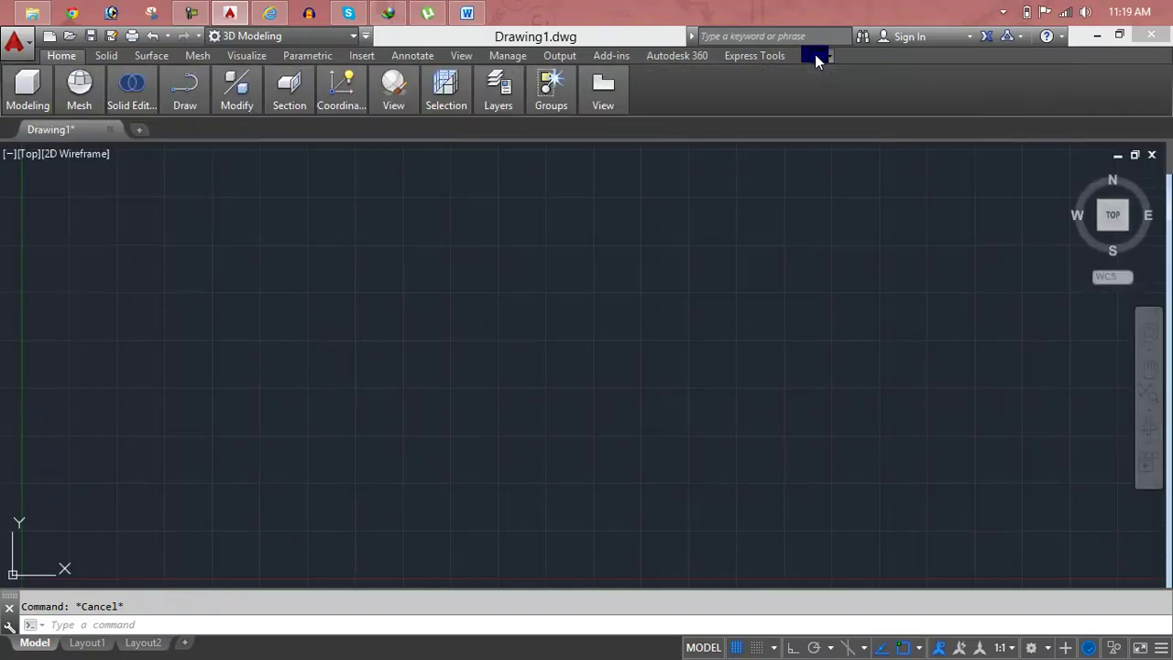
{"action": "left_click", "coordinate": [815, 54]}
{"action": "left_click", "coordinate": [814, 54]}
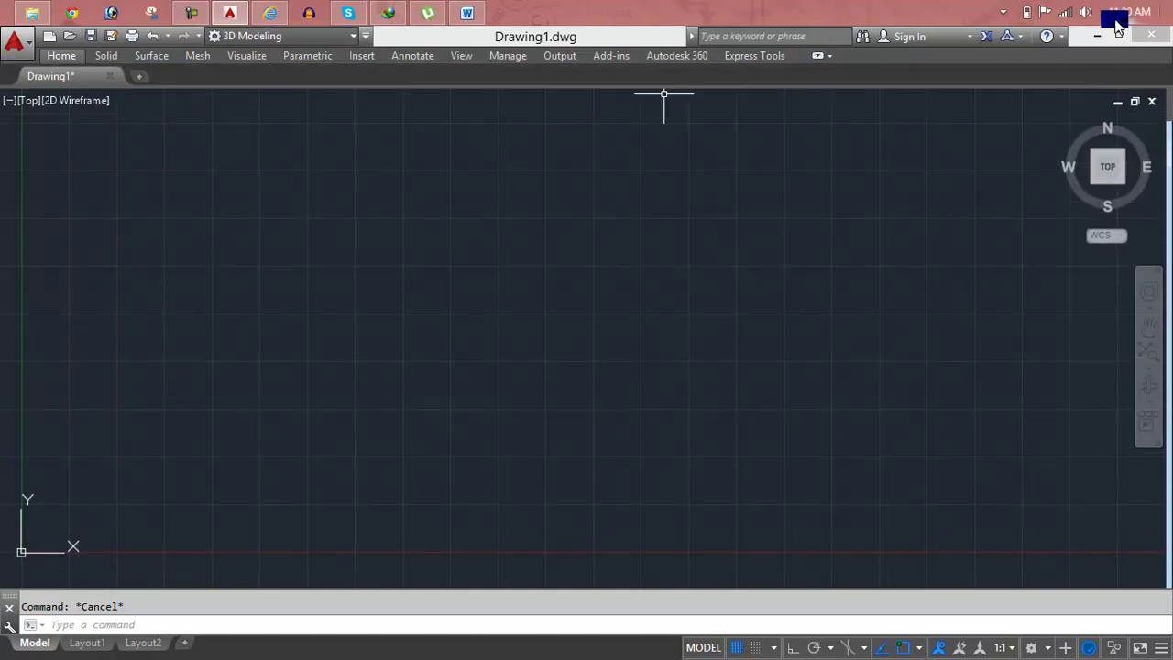
{"action": "left_click", "coordinate": [822, 59]}
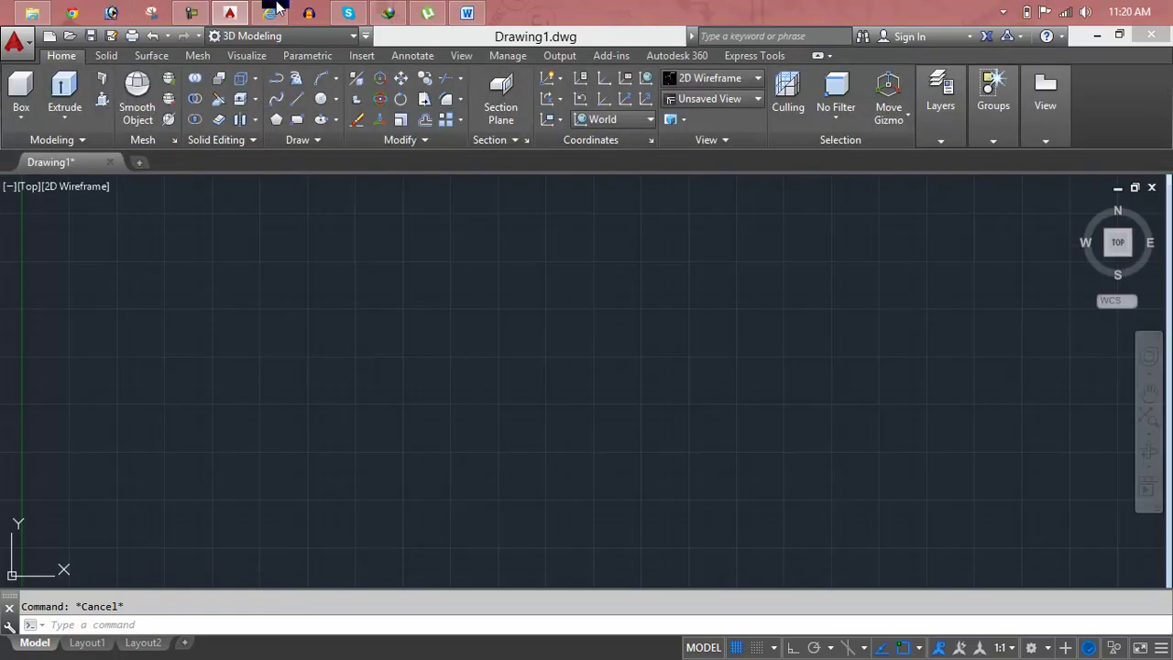
{"action": "left_click", "coordinate": [192, 11]}
{"action": "left_click", "coordinate": [1012, 536]}
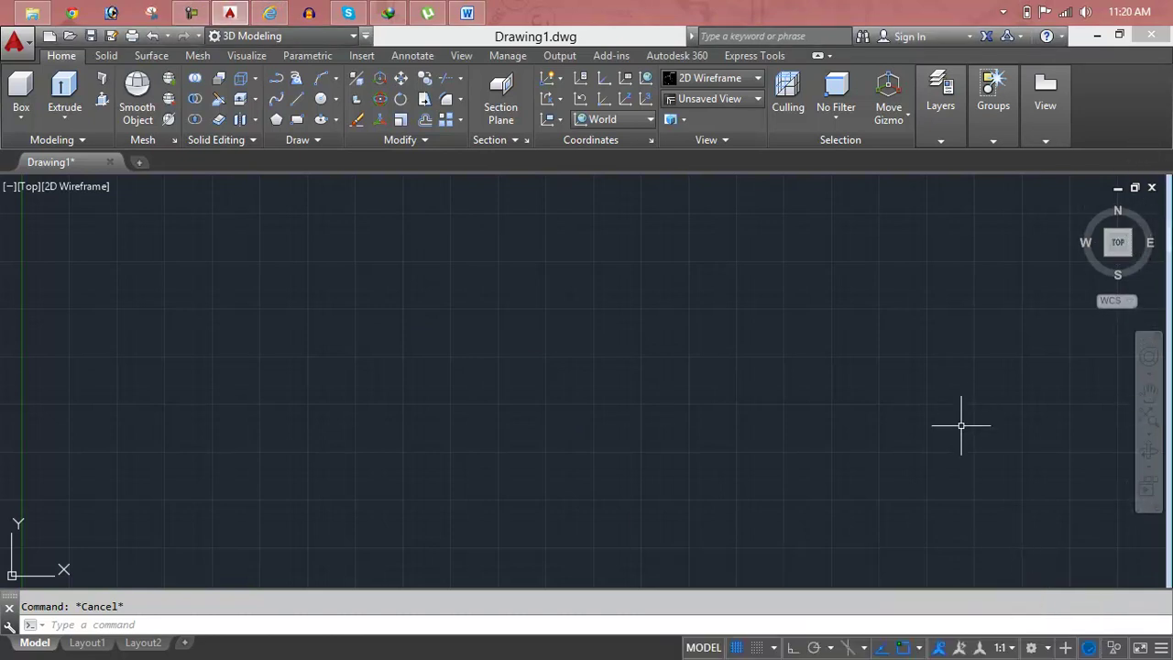
{"action": "mouse_move", "coordinate": [1116, 242]}
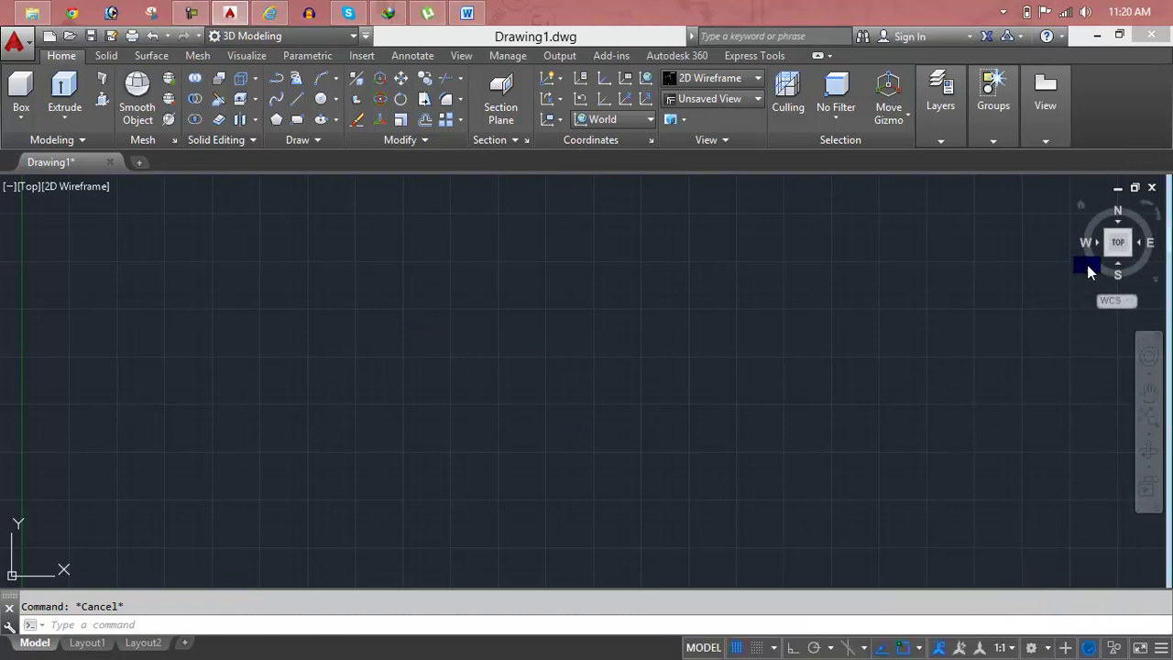
{"action": "right_click", "coordinate": [1112, 238]}
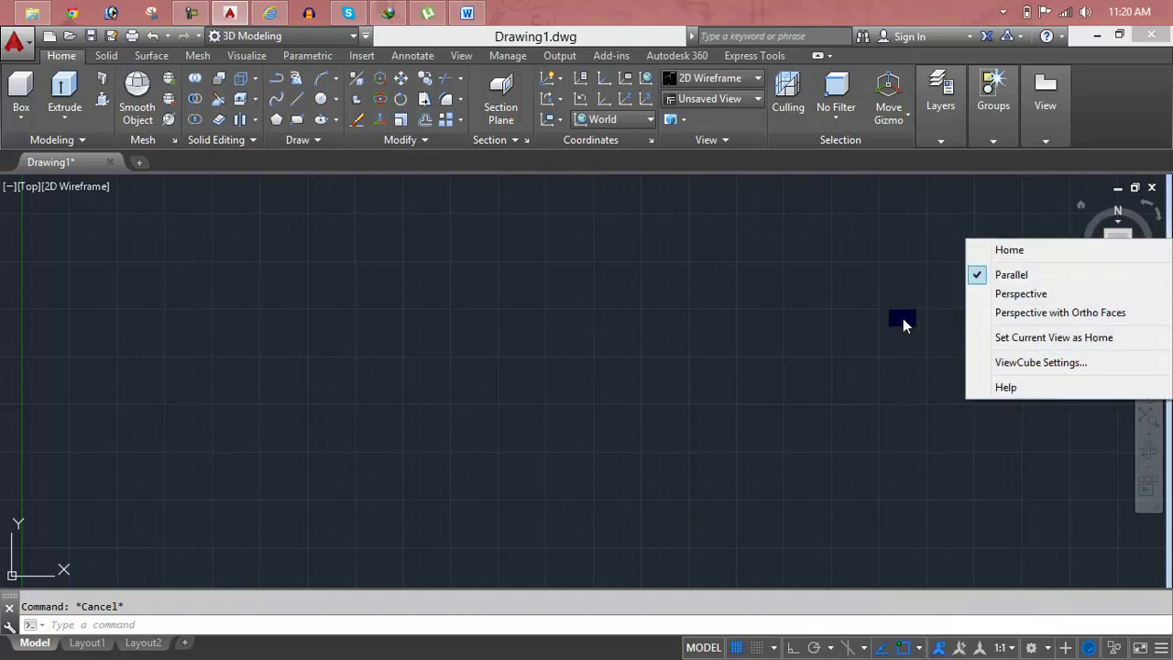
{"action": "left_click", "coordinate": [667, 246]}
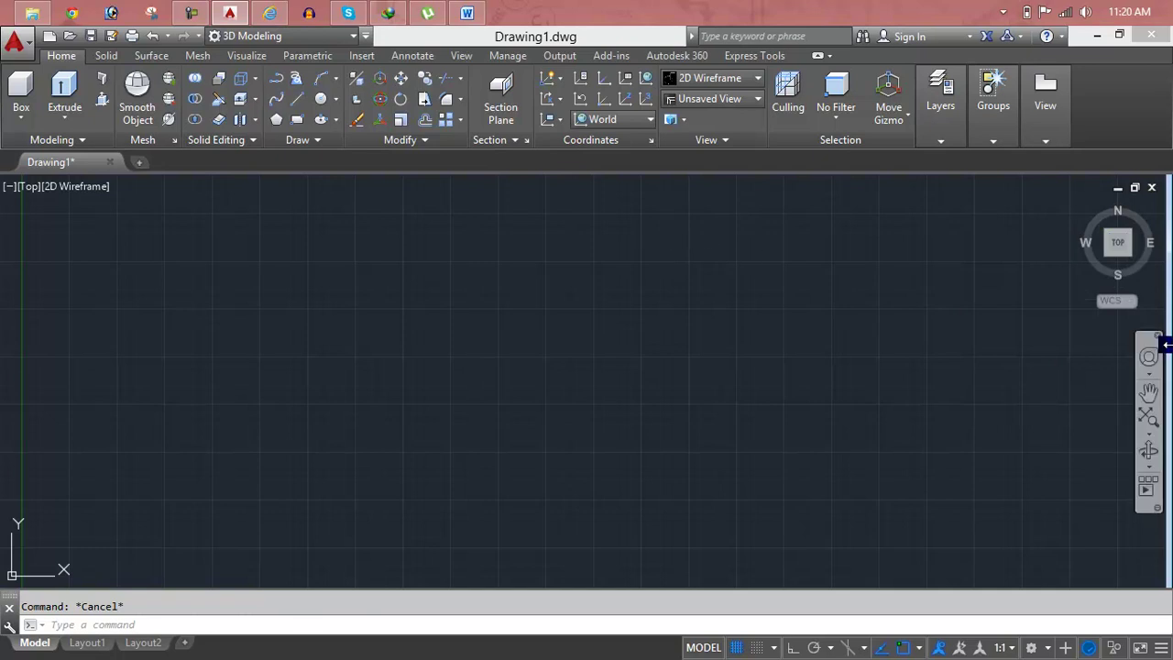
{"action": "left_click", "coordinate": [1120, 240]}
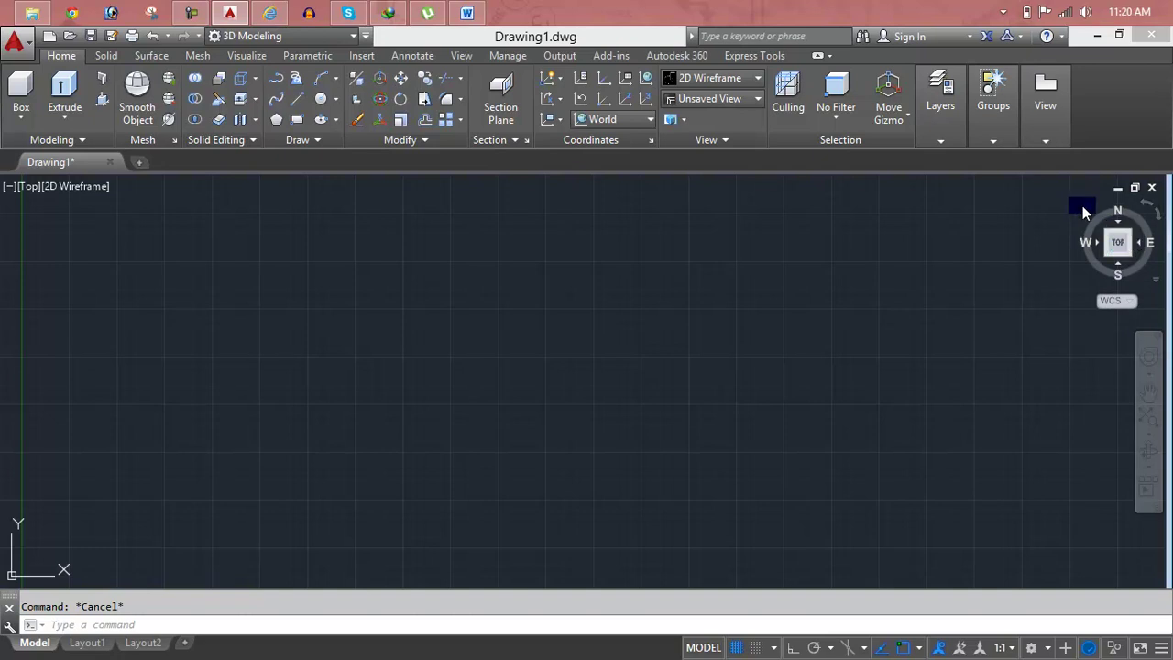
- Reach the SW Isometric view via NW Isometric and the ViewCube, panning the origin lower left
{"action": "left_click", "coordinate": [1082, 212]}
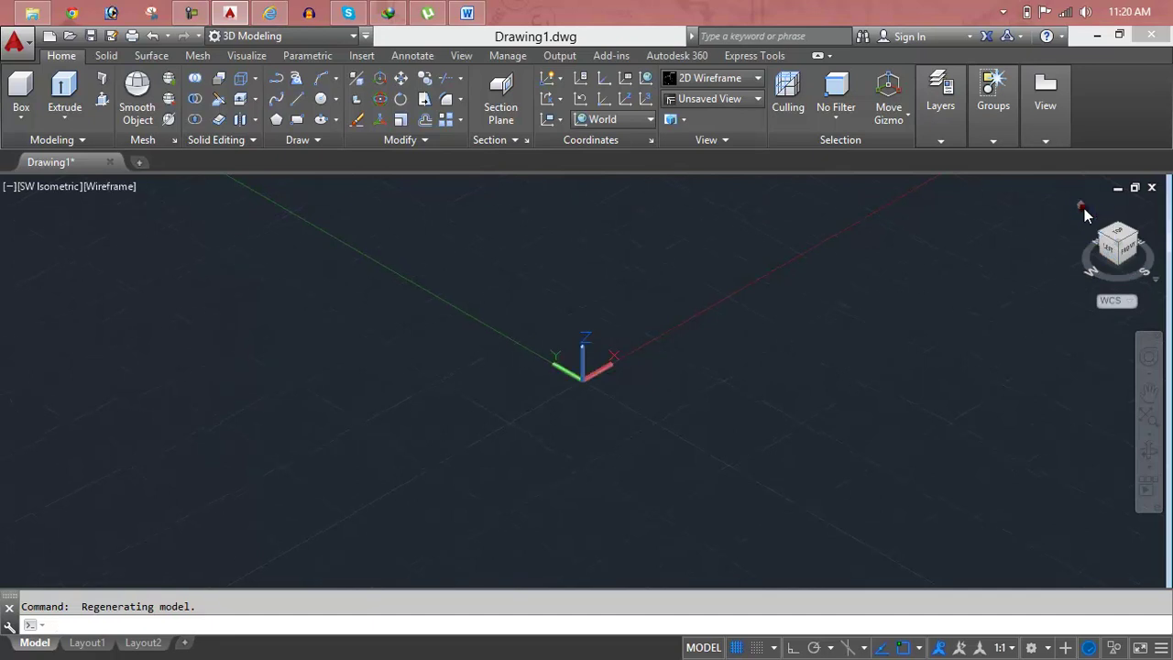
{"action": "left_click", "coordinate": [42, 186]}
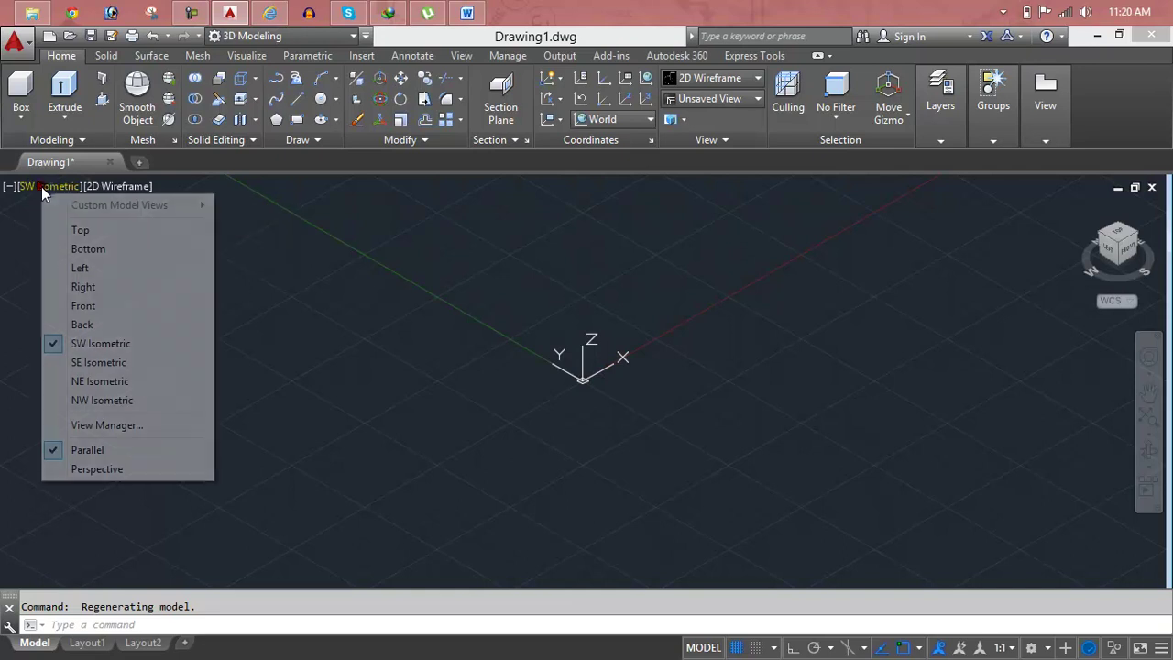
{"action": "left_click", "coordinate": [98, 232]}
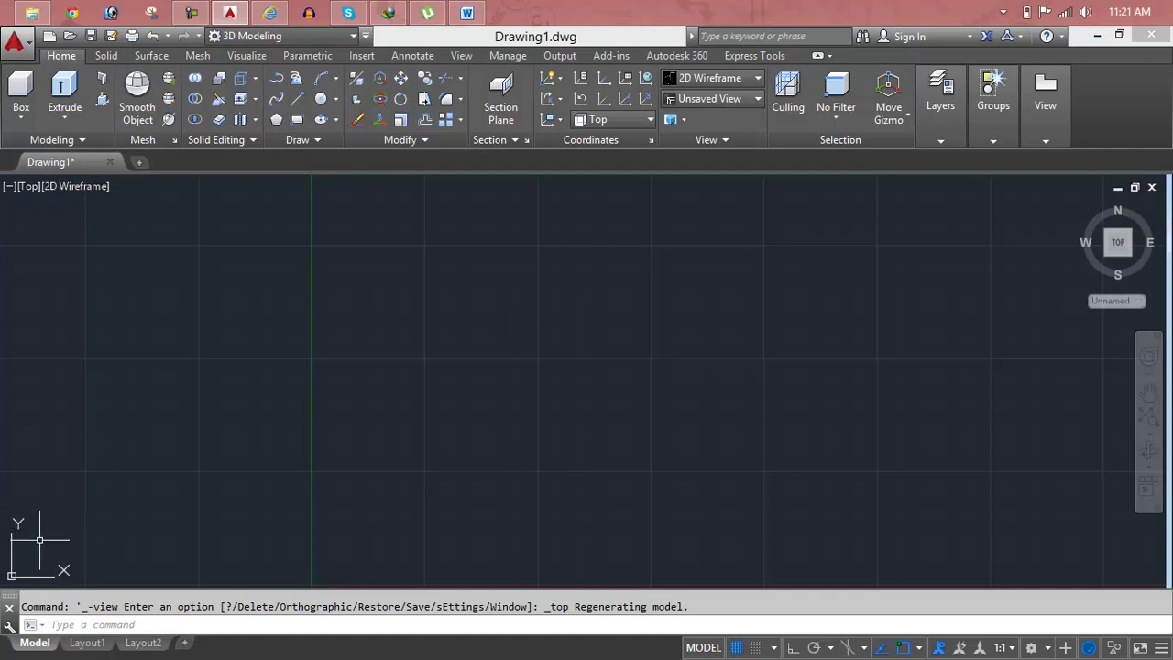
{"action": "left_click", "coordinate": [29, 187]}
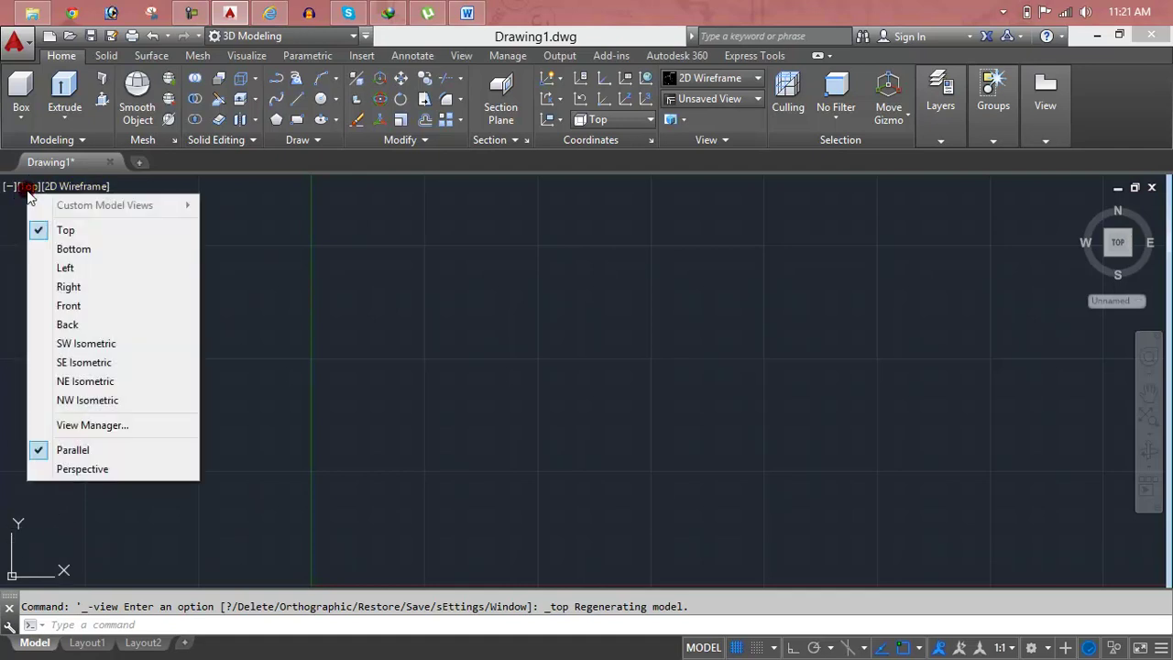
{"action": "left_click", "coordinate": [83, 400]}
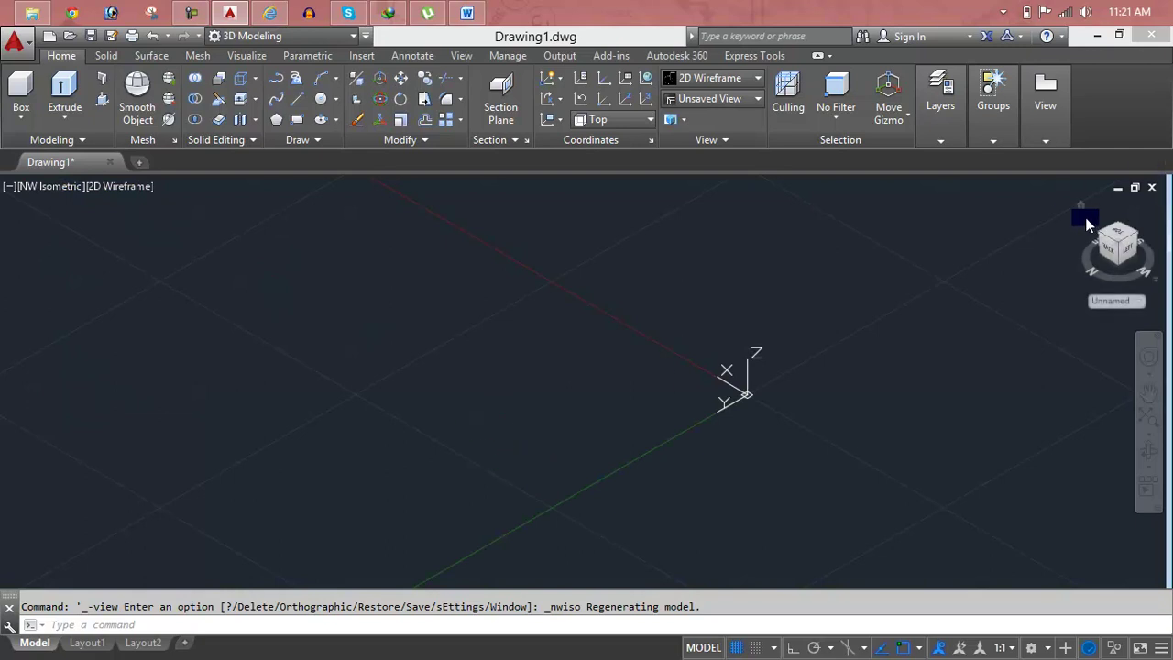
{"action": "left_click", "coordinate": [1081, 205]}
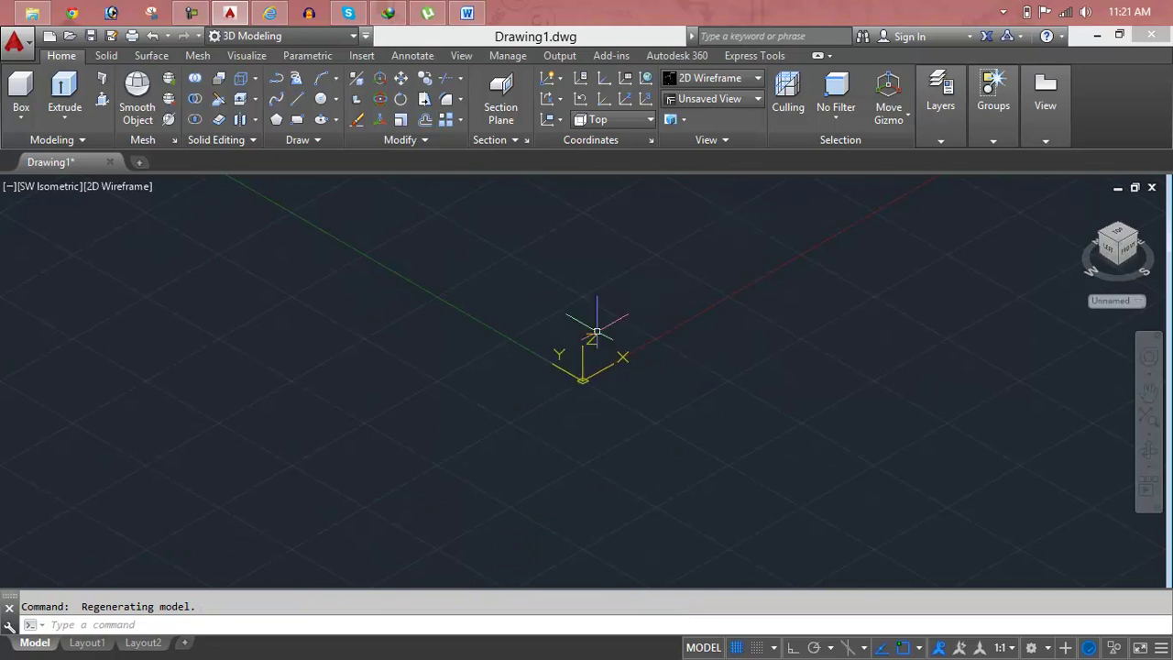
{"action": "left_click_drag", "start_coordinate": [593, 332], "coordinate": [396, 429]}
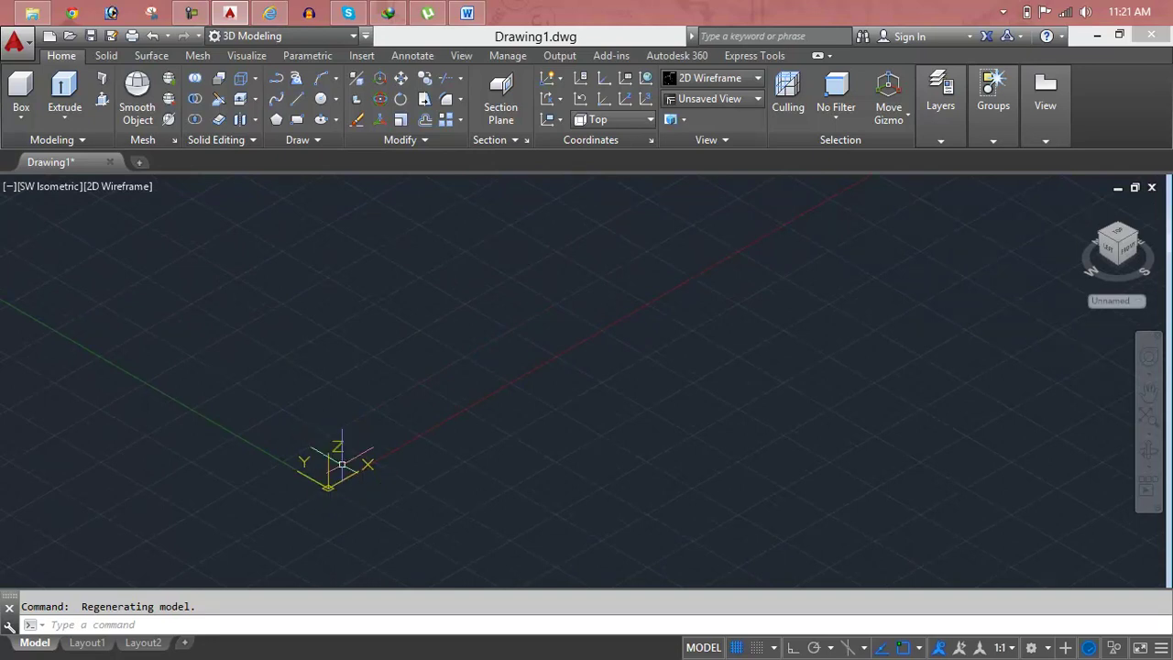
{"action": "left_click", "coordinate": [119, 188]}
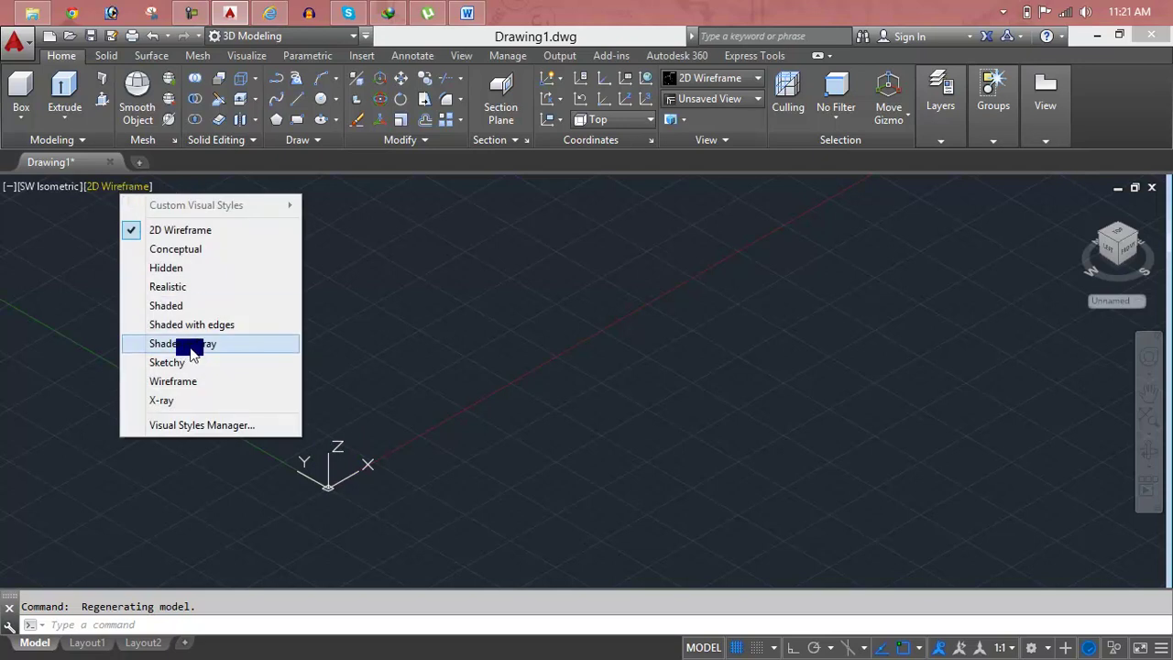
- Try the Shaded visual style, then undo it back to 2D Wireframe
{"action": "left_click", "coordinate": [181, 307]}
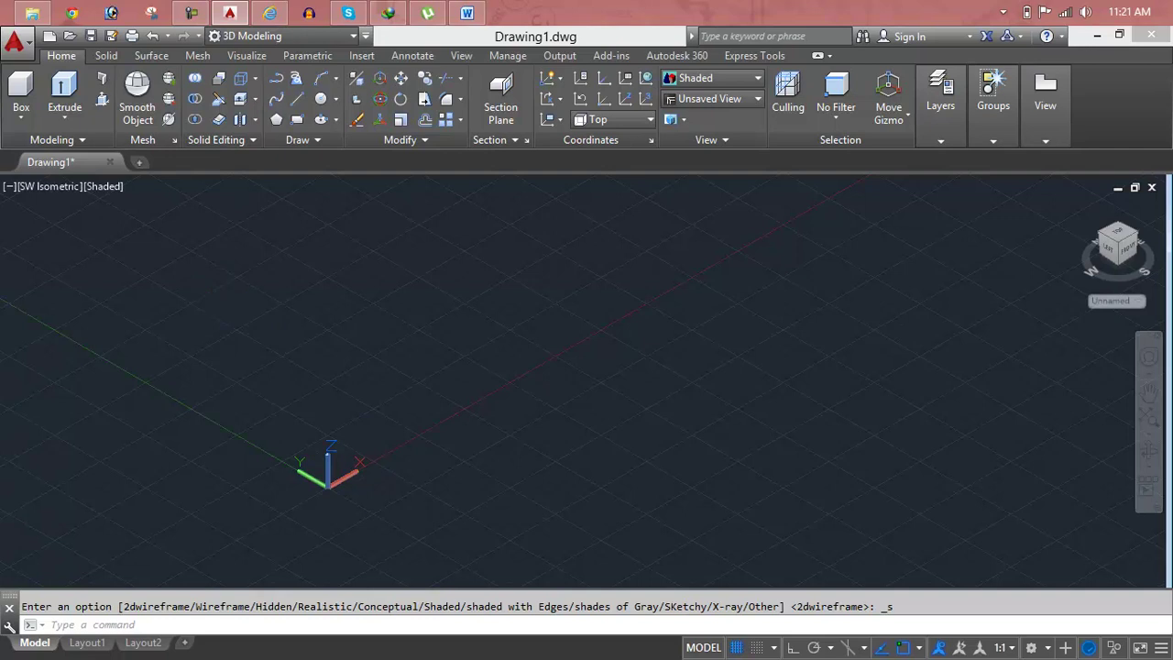
{"action": "key", "text": "ctrl+z"}
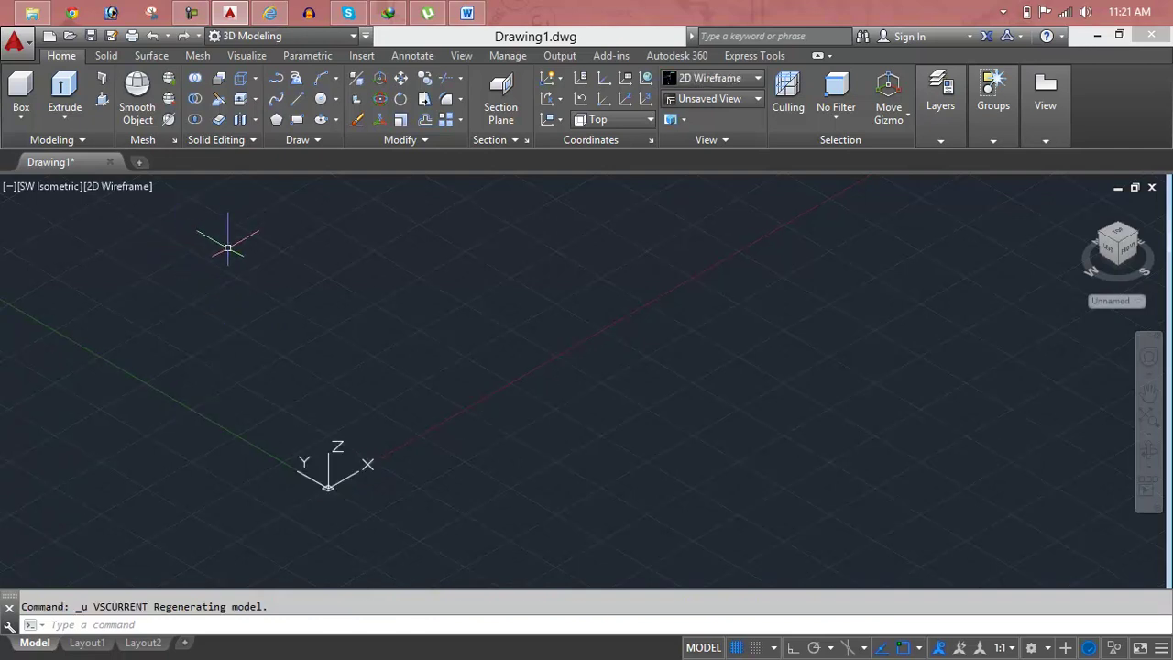
{"action": "key", "text": "Escape"}
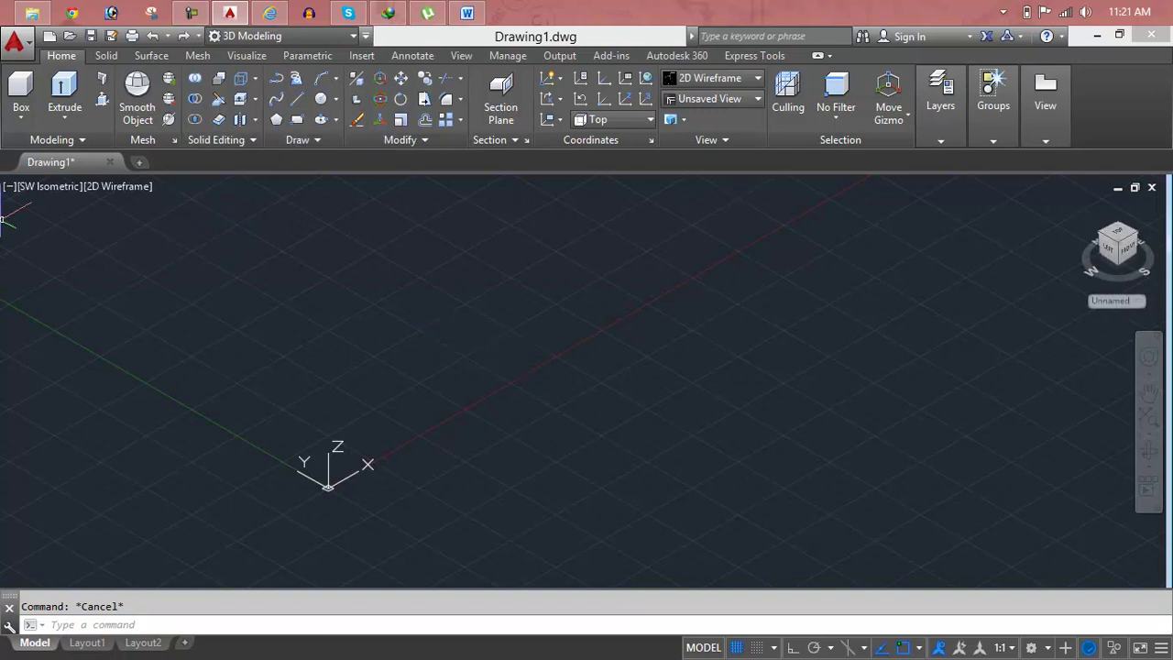
- Re-centre the origin from the Top view and return to the SW Isometric home view
{"action": "left_click", "coordinate": [52, 187]}
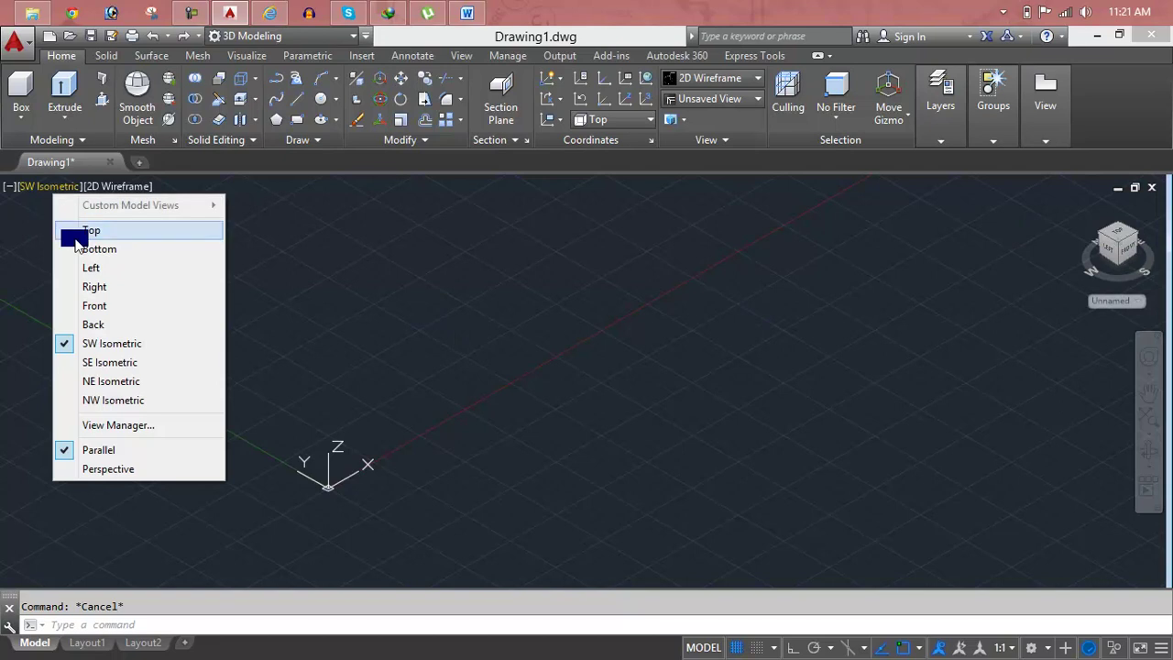
{"action": "left_click", "coordinate": [73, 231]}
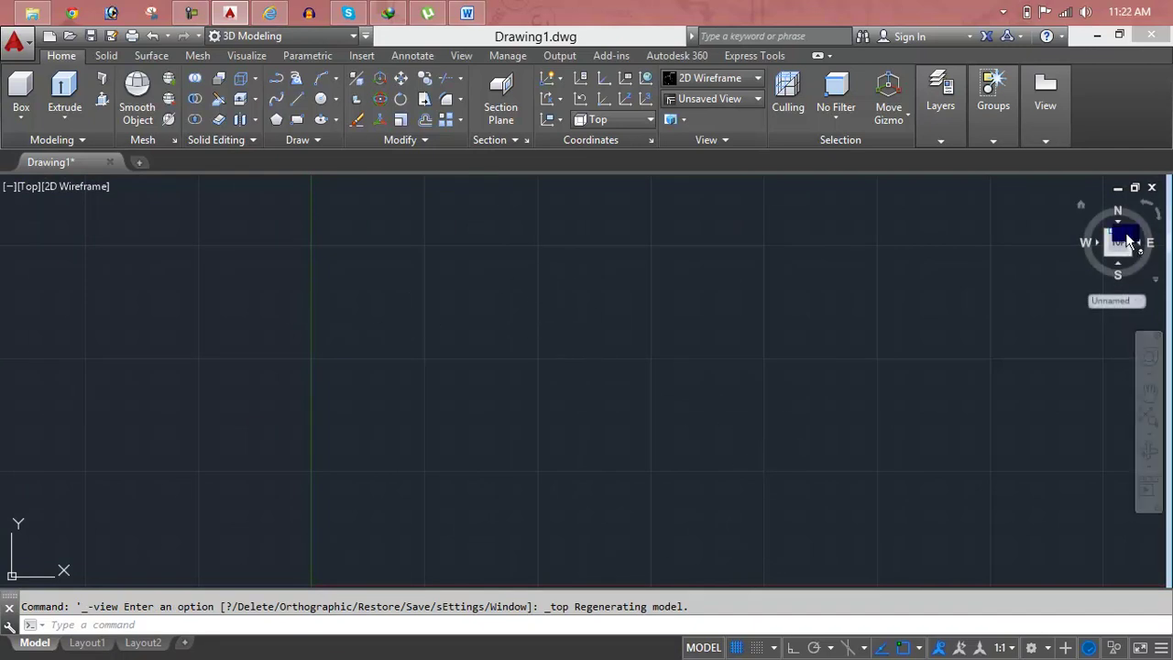
{"action": "left_click", "coordinate": [1115, 246]}
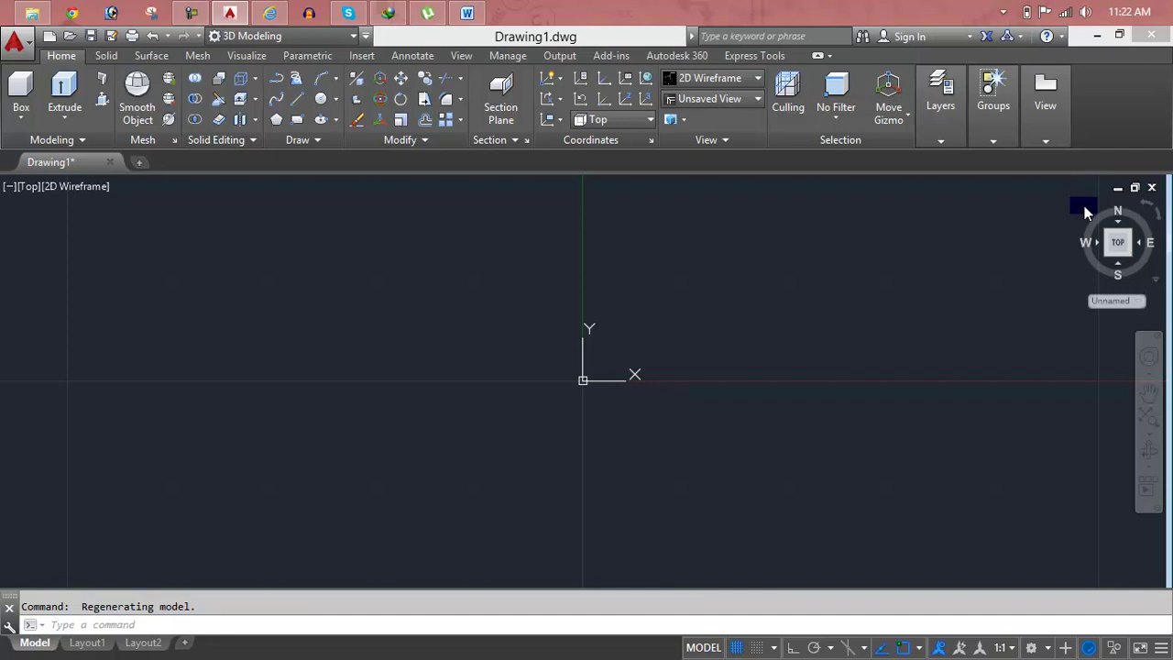
{"action": "left_click", "coordinate": [1084, 209]}
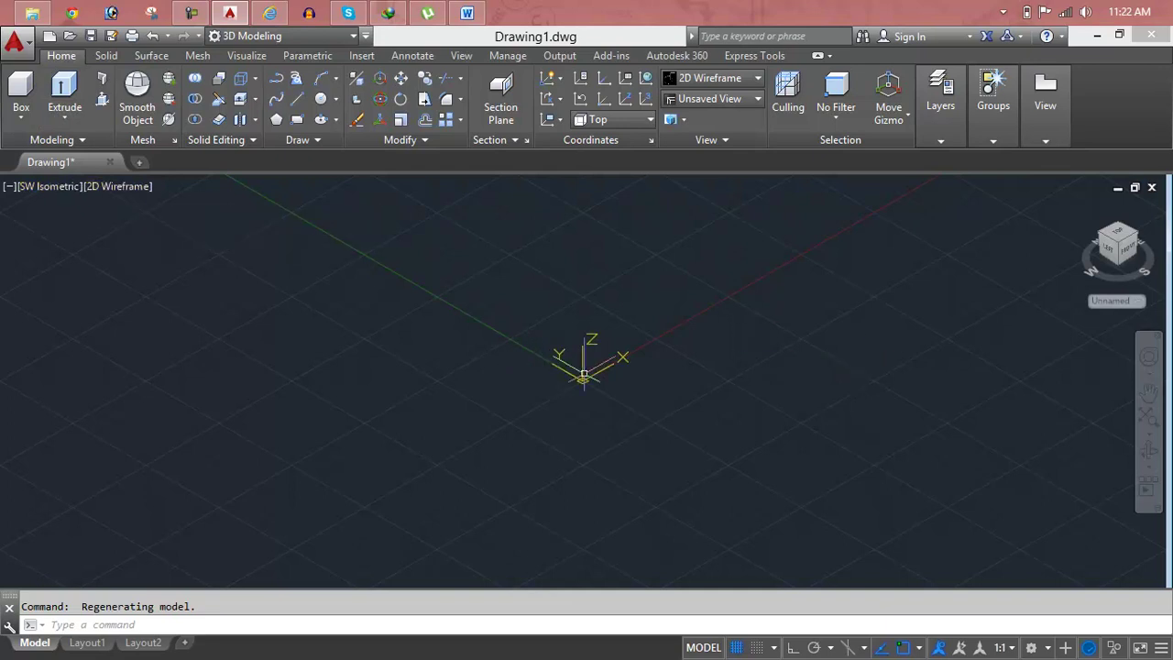
- Turn off 'Display at UCS origin point' in the UCS settings
{"action": "key", "text": "Escape"}
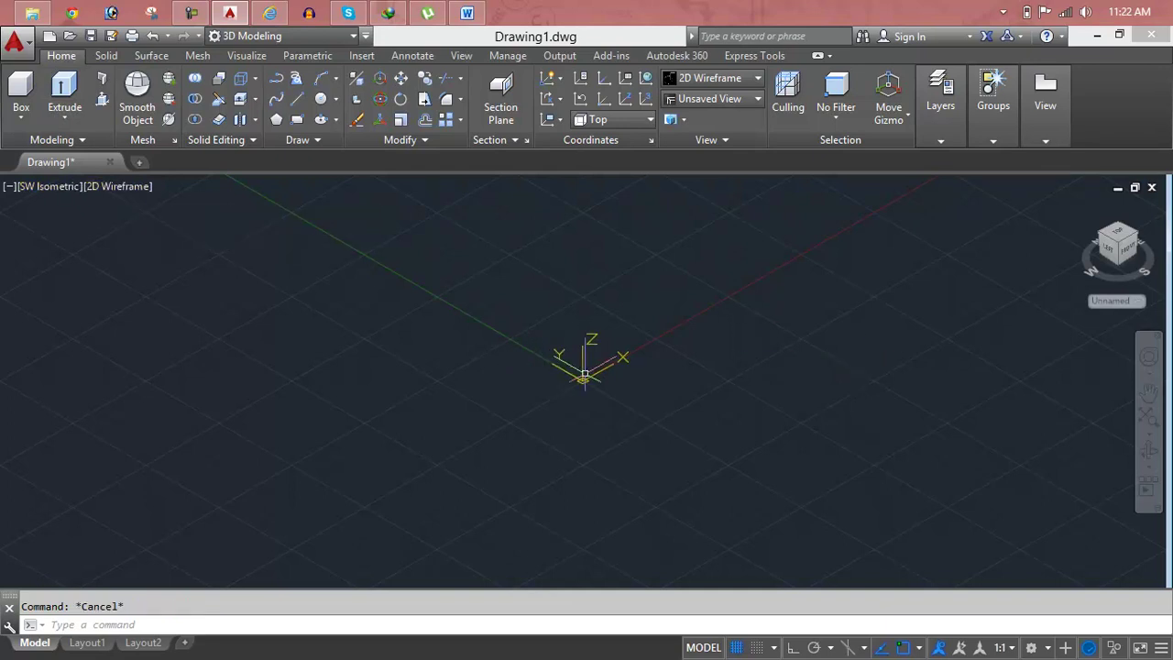
{"action": "type", "text": "uc"}
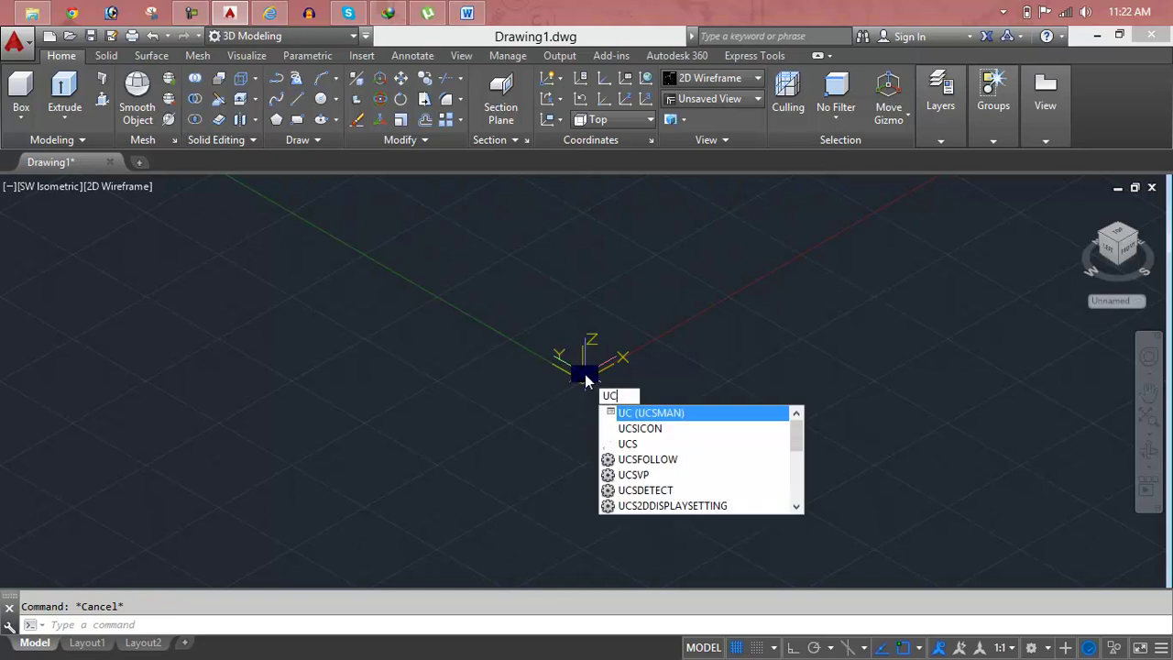
{"action": "key", "text": "Return"}
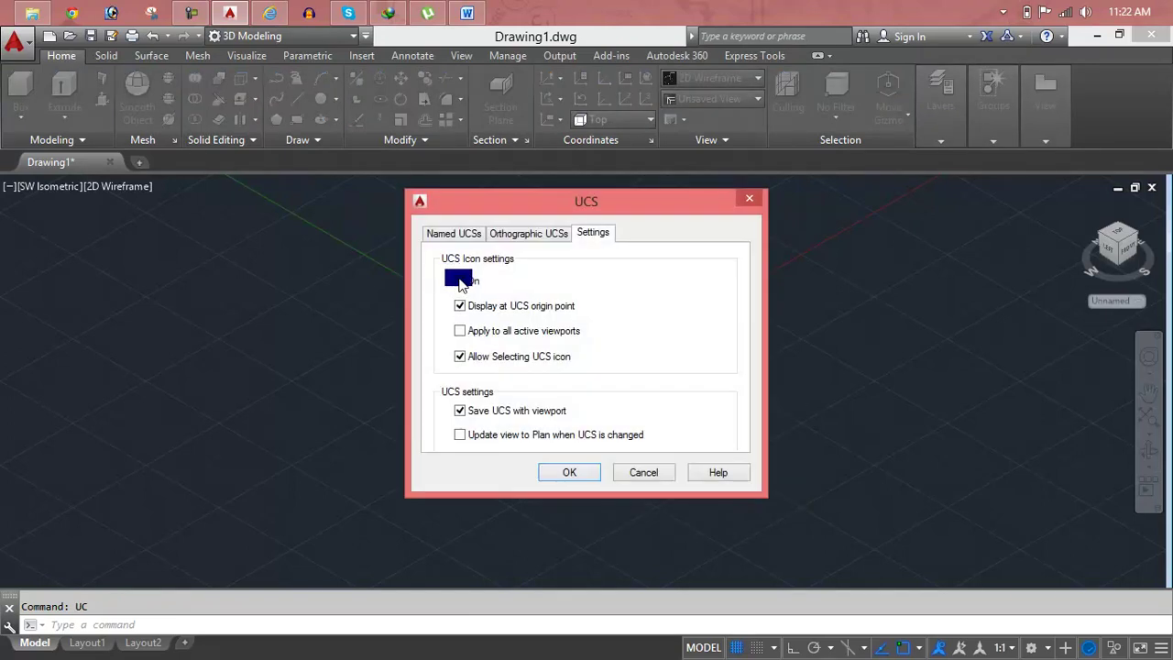
{"action": "left_click", "coordinate": [470, 304]}
{"action": "left_click", "coordinate": [589, 472]}
- Pan the view slightly down-left and show the Solid ribbon tools
{"action": "middle_click_drag", "start_coordinate": [587, 458], "coordinate": [522, 495]}
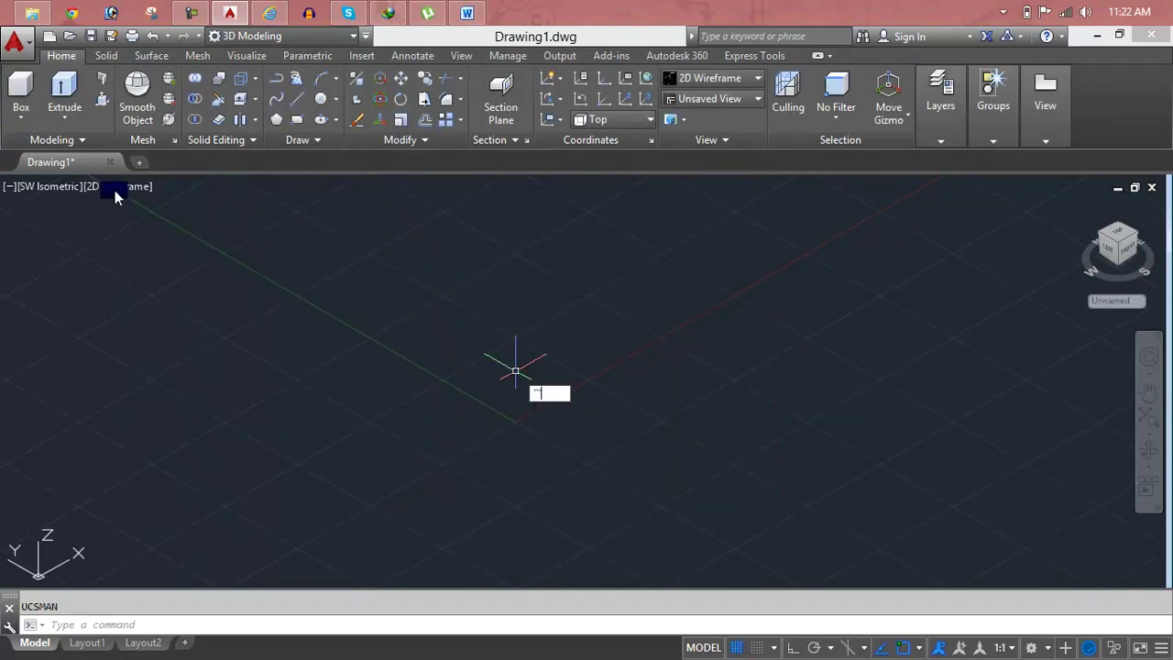
{"action": "left_click", "coordinate": [18, 98]}
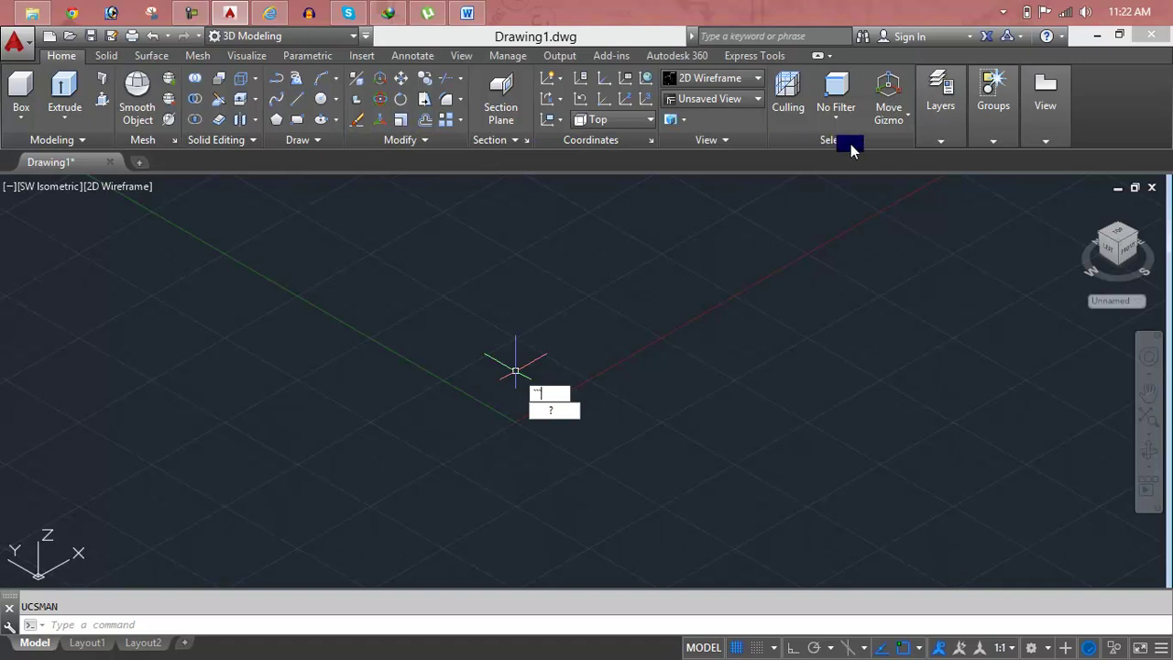
{"action": "left_click", "coordinate": [110, 57]}
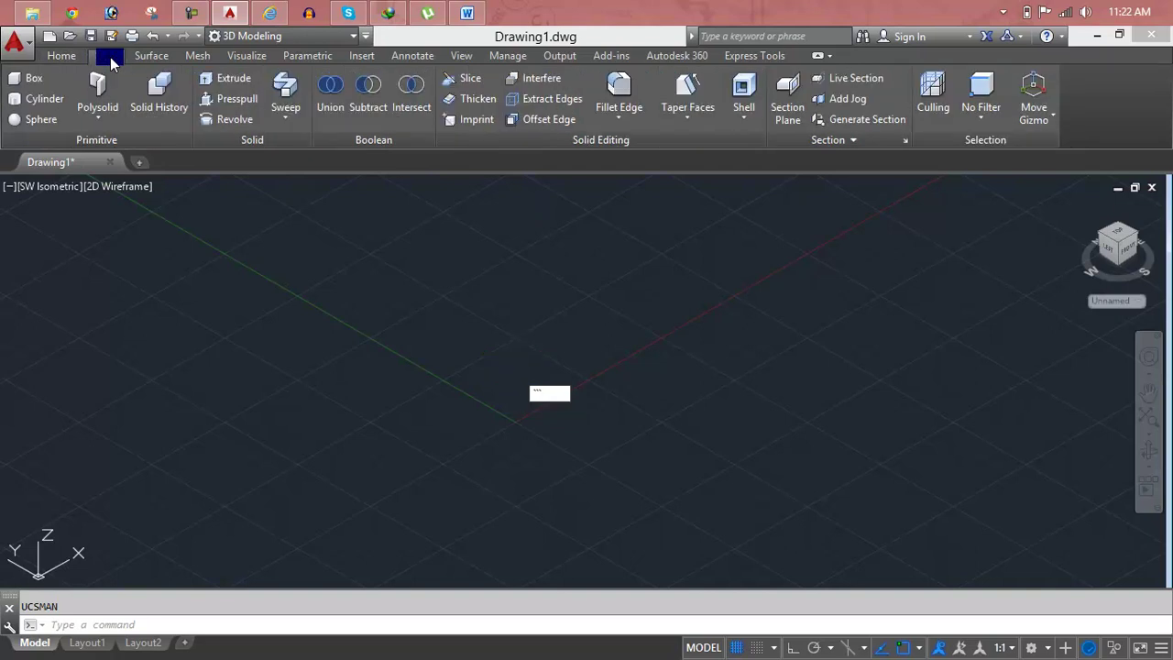
- Review the Box, Cylinder, Cone list in Word, then return to AutoCAD's Home tab
{"action": "left_click", "coordinate": [155, 56]}
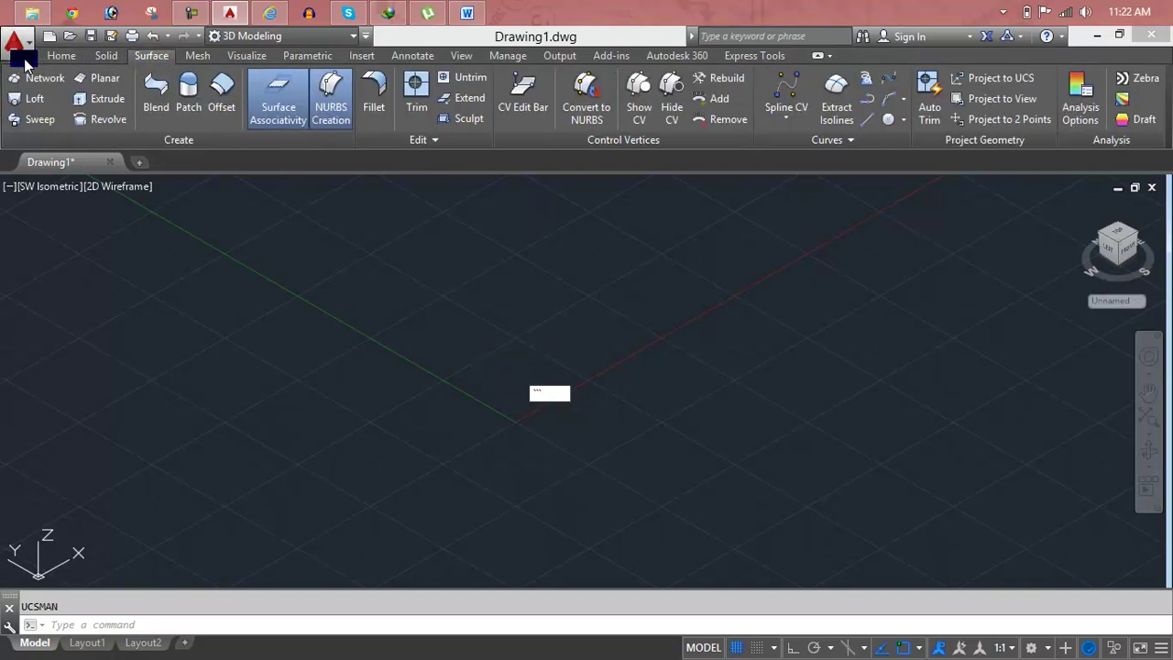
{"action": "left_click", "coordinate": [60, 56]}
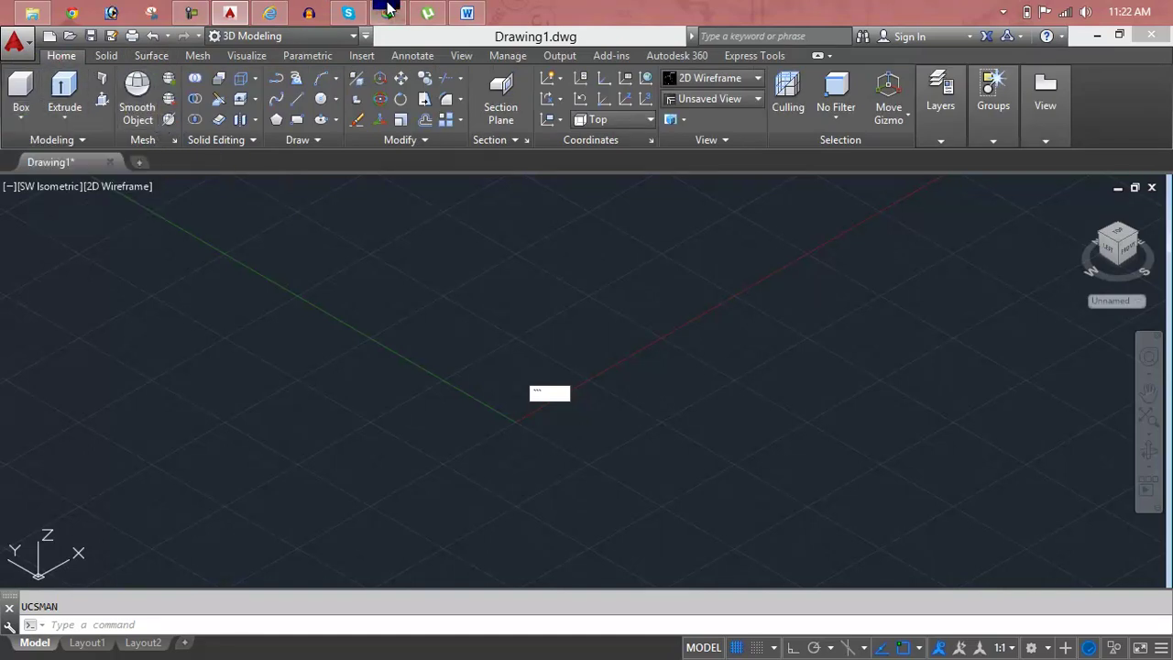
{"action": "left_click", "coordinate": [467, 13]}
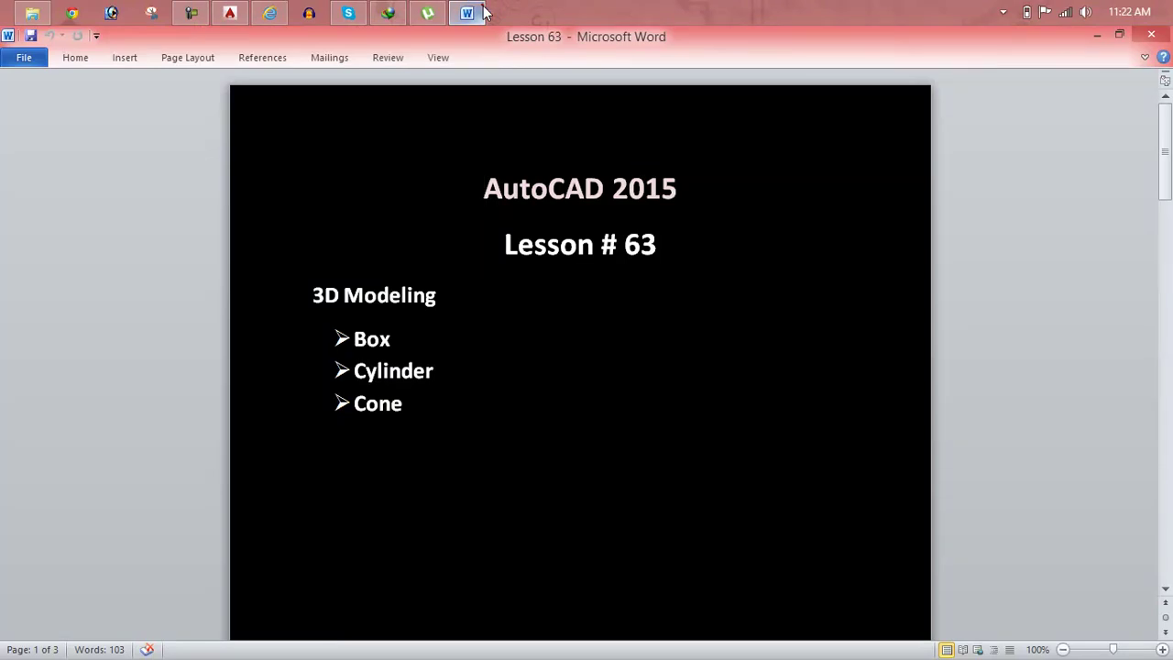
{"action": "left_click", "coordinate": [482, 12]}
{"action": "key", "text": "Escape"}
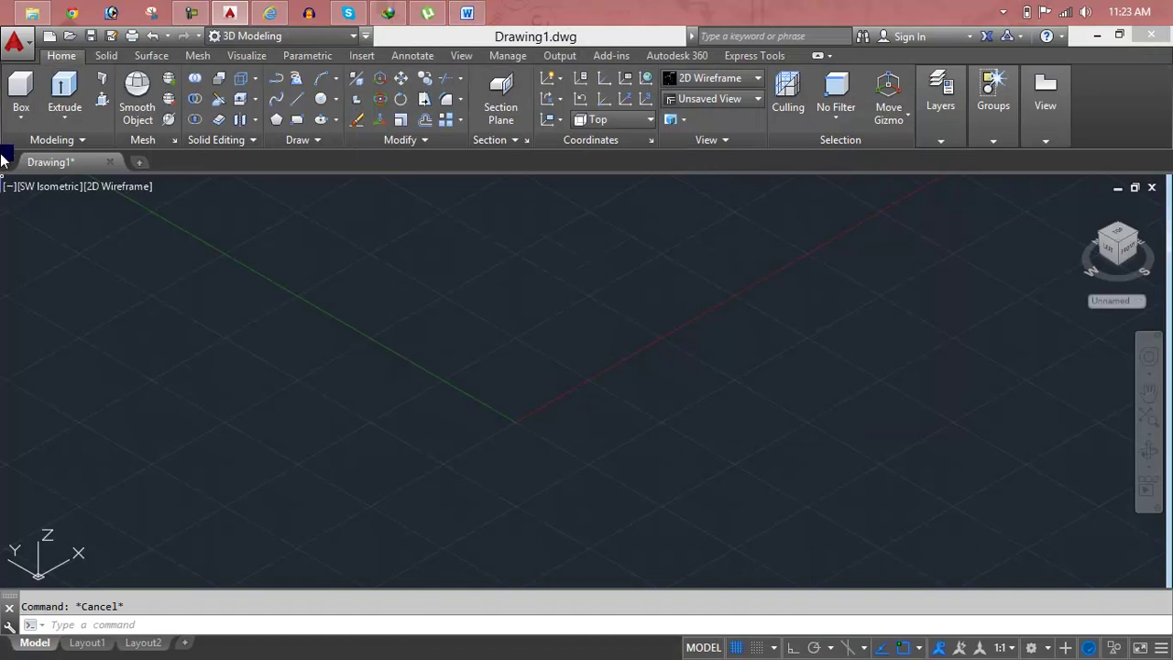
- Draw a box solid near the origin by picking two base corners and a height
{"action": "left_click", "coordinate": [17, 127]}
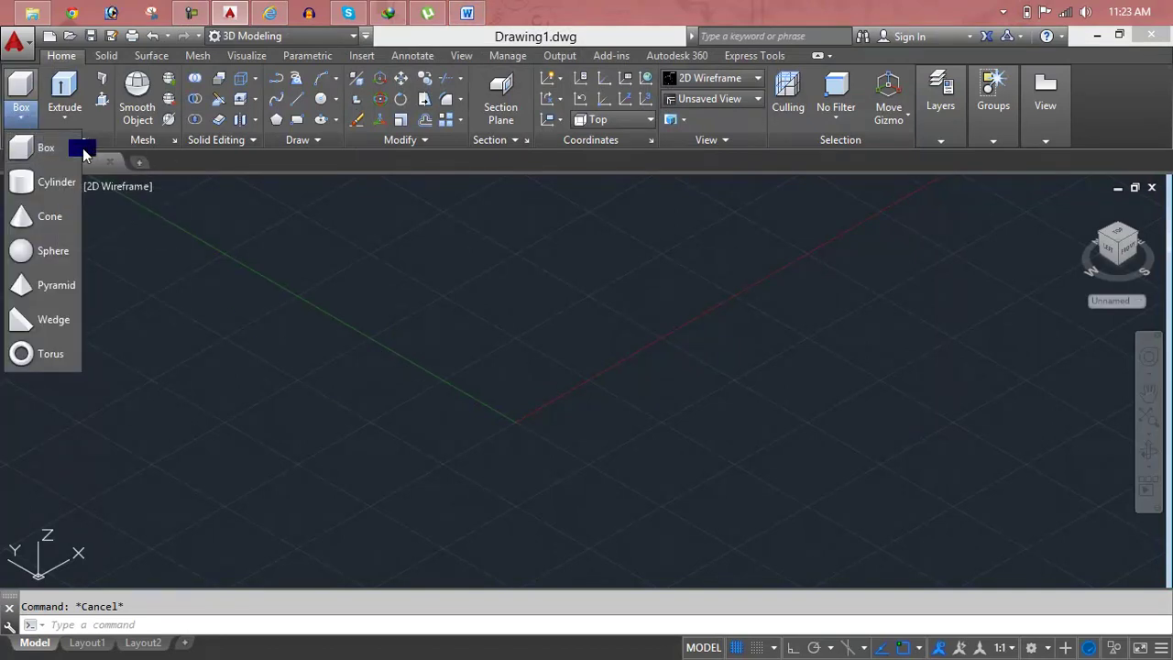
{"action": "left_click", "coordinate": [55, 148]}
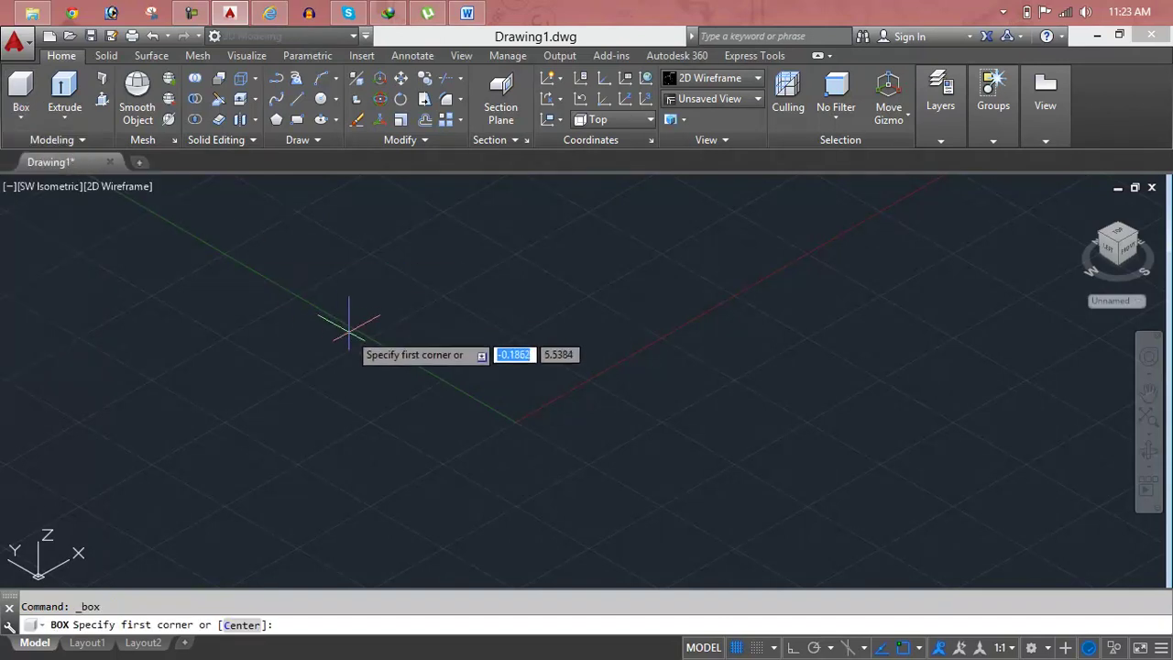
{"action": "left_click", "coordinate": [360, 407]}
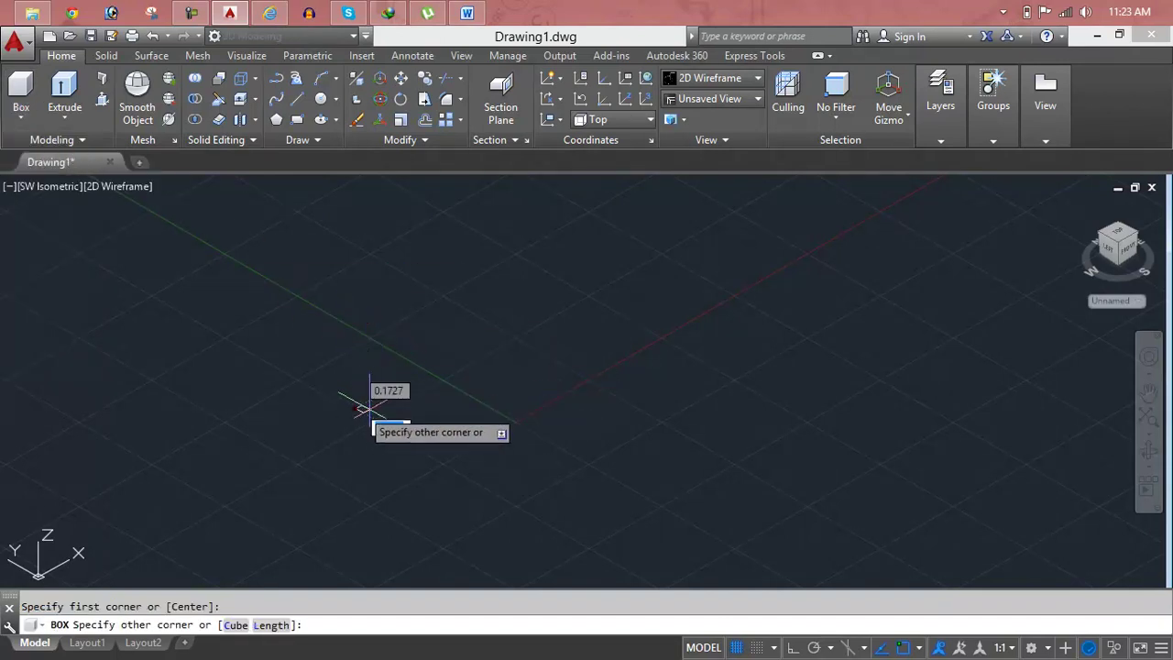
{"action": "left_click", "coordinate": [589, 421]}
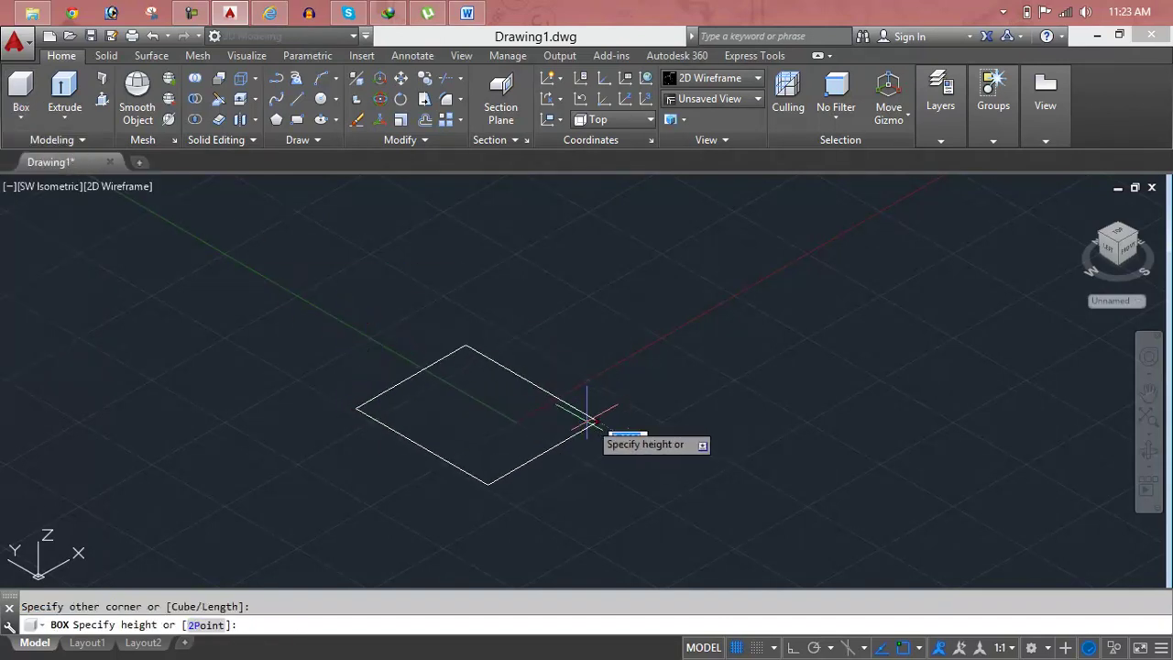
{"action": "left_click", "coordinate": [532, 296]}
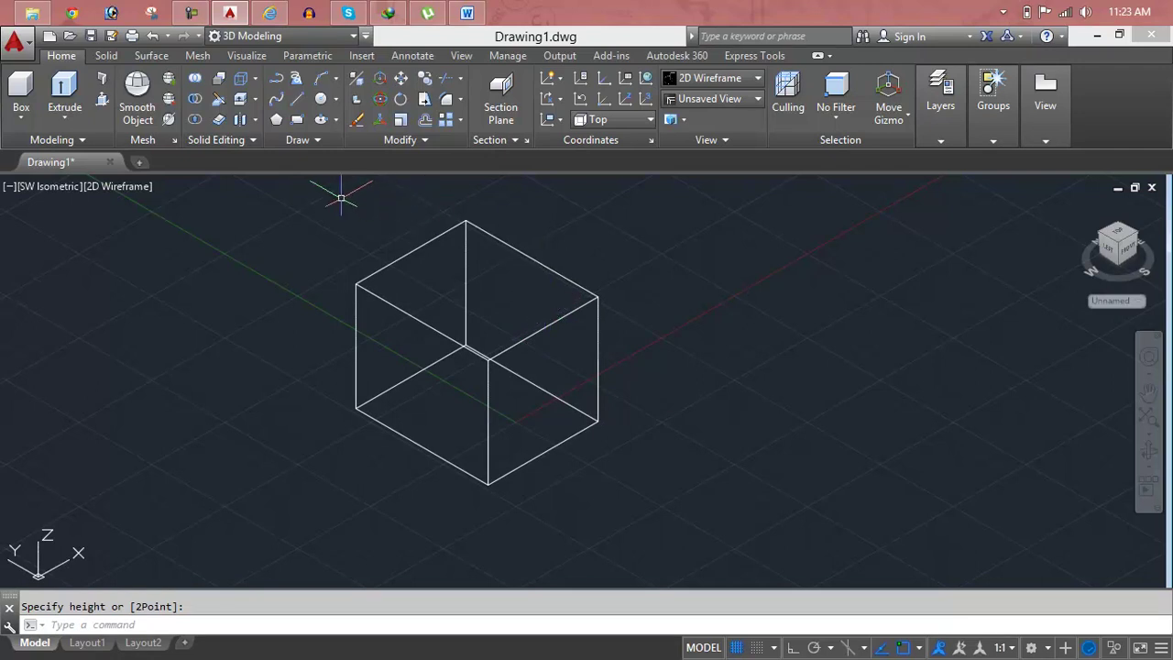
{"action": "left_click", "coordinate": [118, 188]}
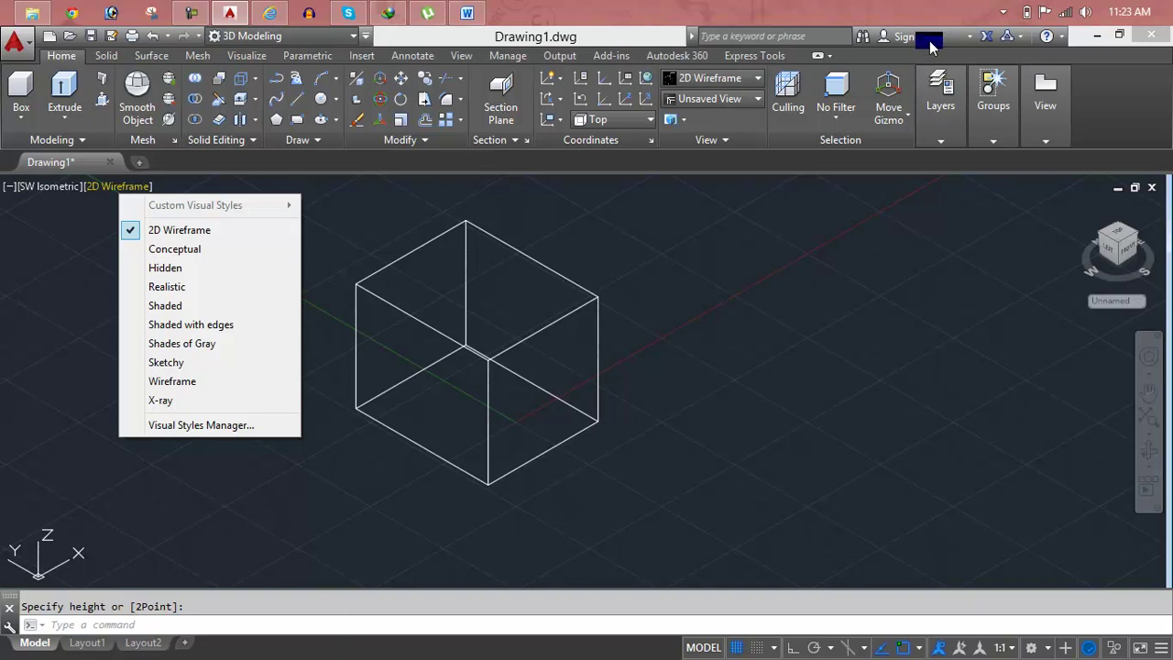
- Apply Shades of Gray to the cube and shift the view left
{"action": "left_click", "coordinate": [714, 77]}
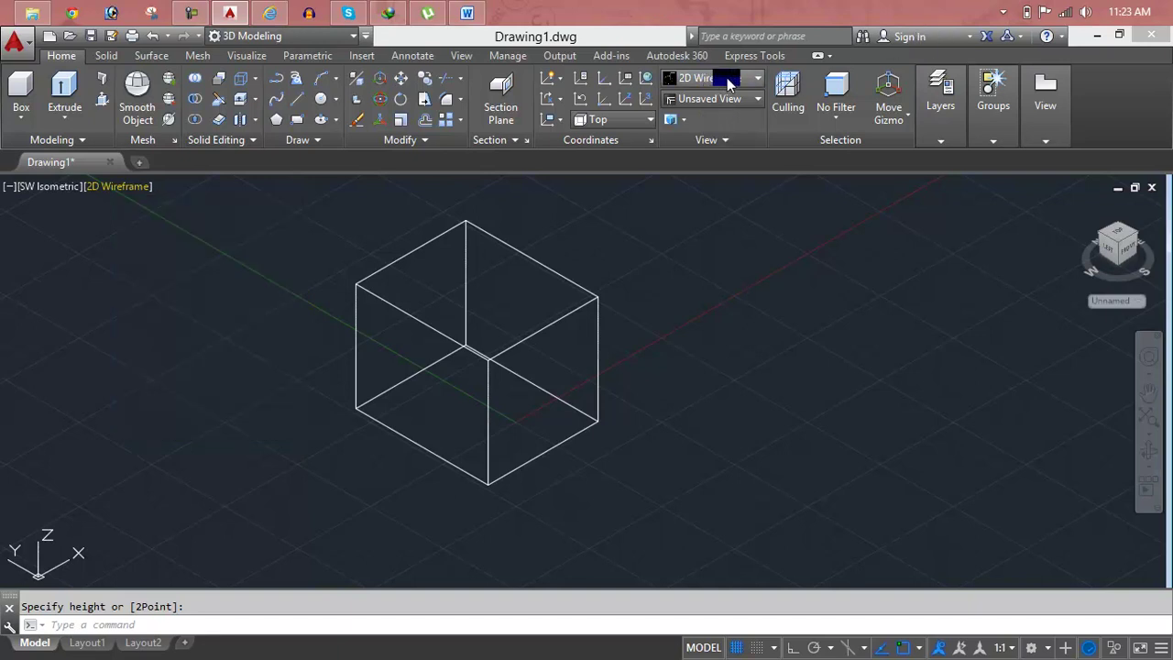
{"action": "left_click", "coordinate": [738, 80]}
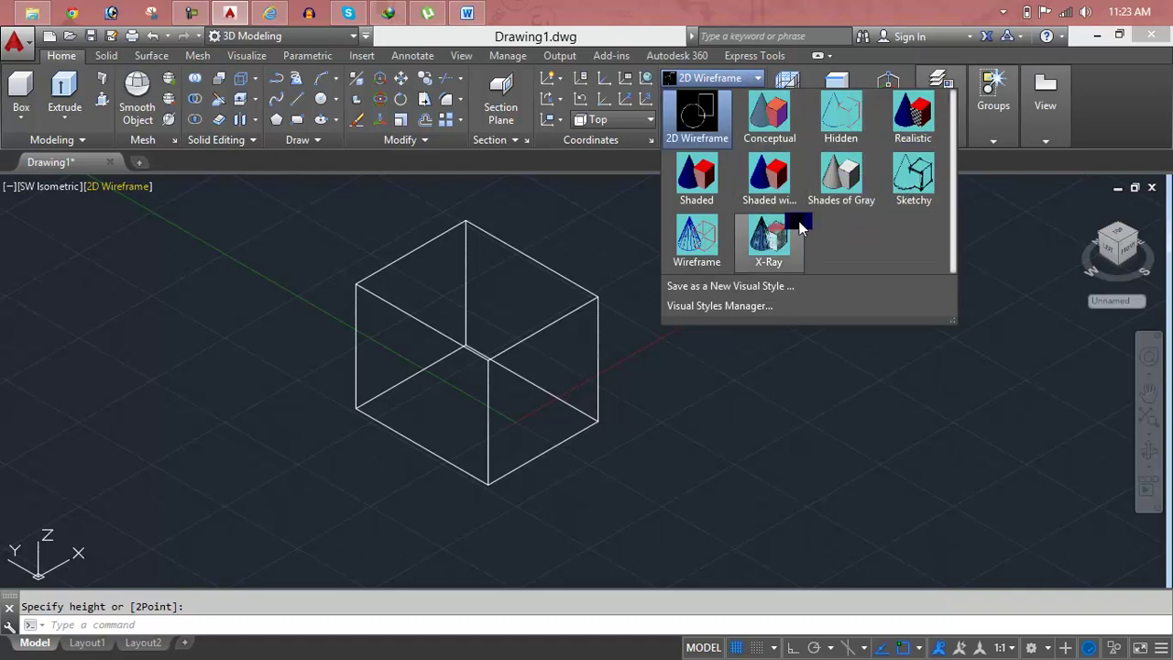
{"action": "left_click", "coordinate": [861, 183]}
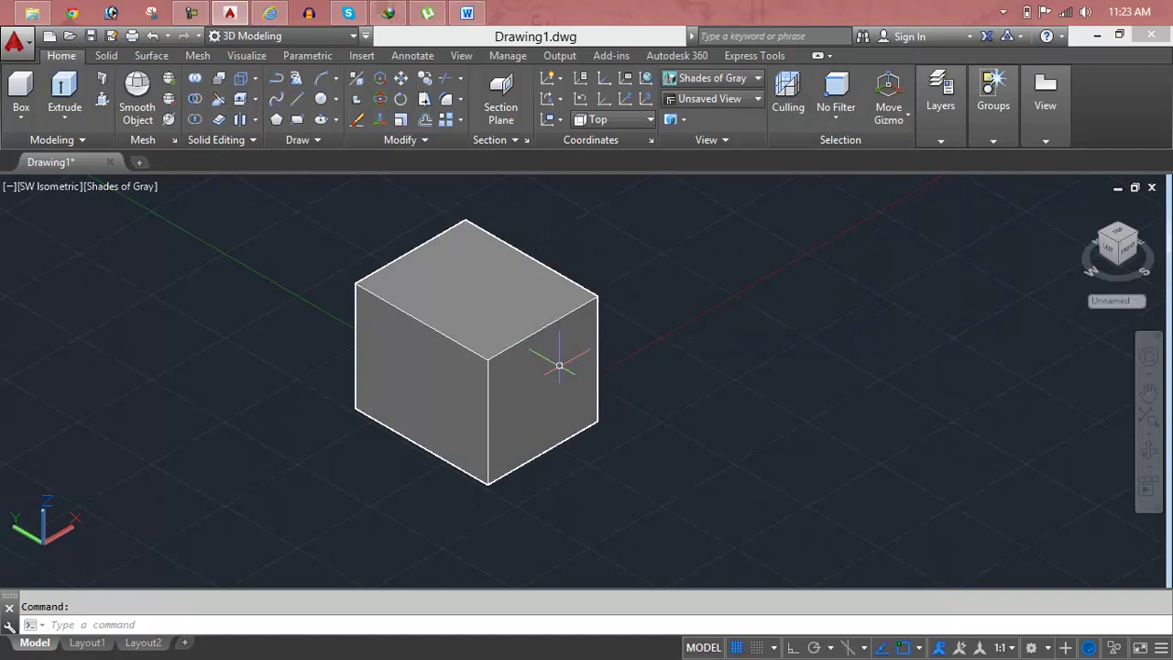
{"action": "scroll", "coordinate": [559, 366], "scroll_direction": "down", "scroll_amount": 2}
{"action": "middle_click_drag", "start_coordinate": [559, 365], "coordinate": [395, 350]}
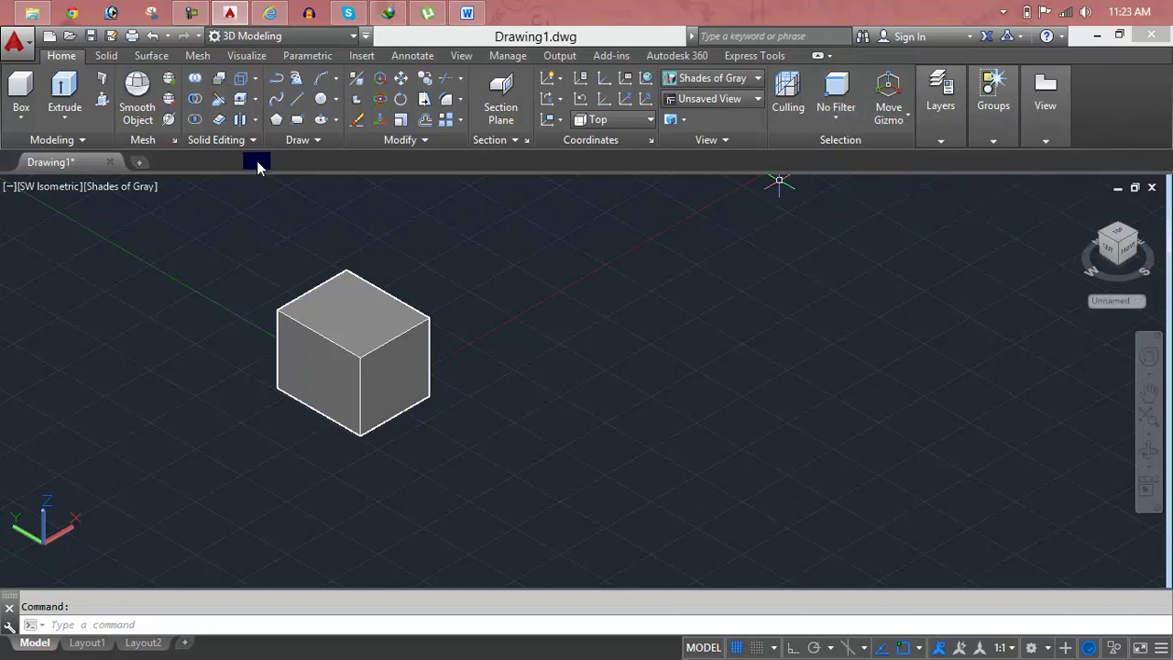
- Compare Shaded with edges and Shaded styles, then settle back on Shades of Gray
{"action": "left_click", "coordinate": [740, 87]}
{"action": "left_click", "coordinate": [775, 183]}
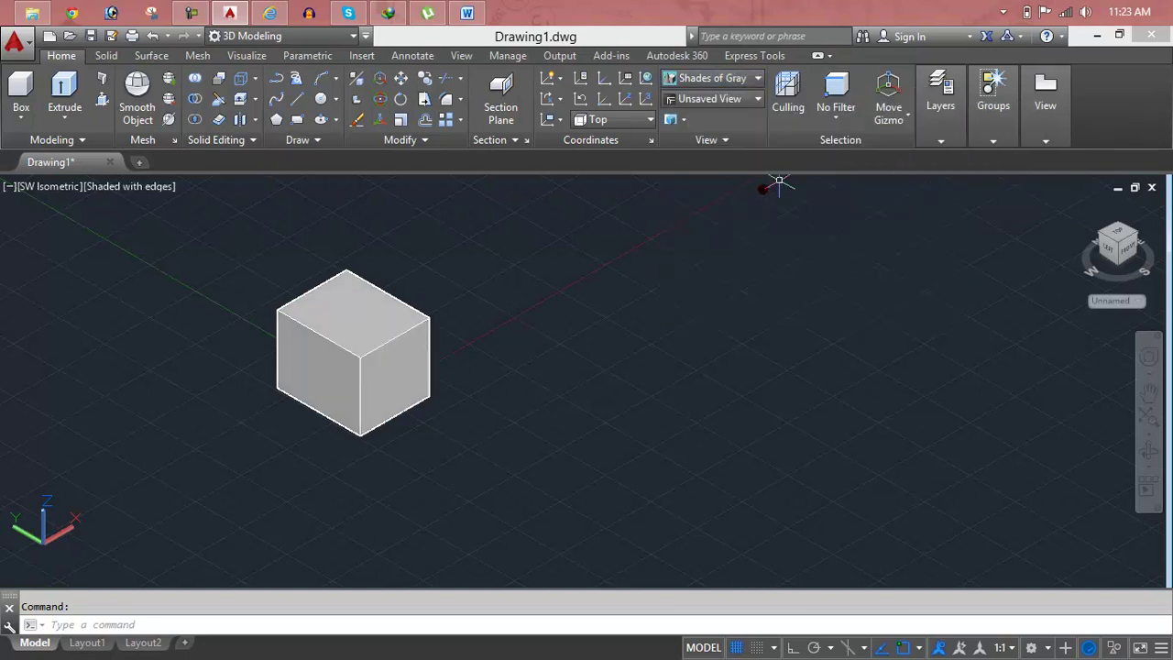
{"action": "left_click", "coordinate": [757, 78]}
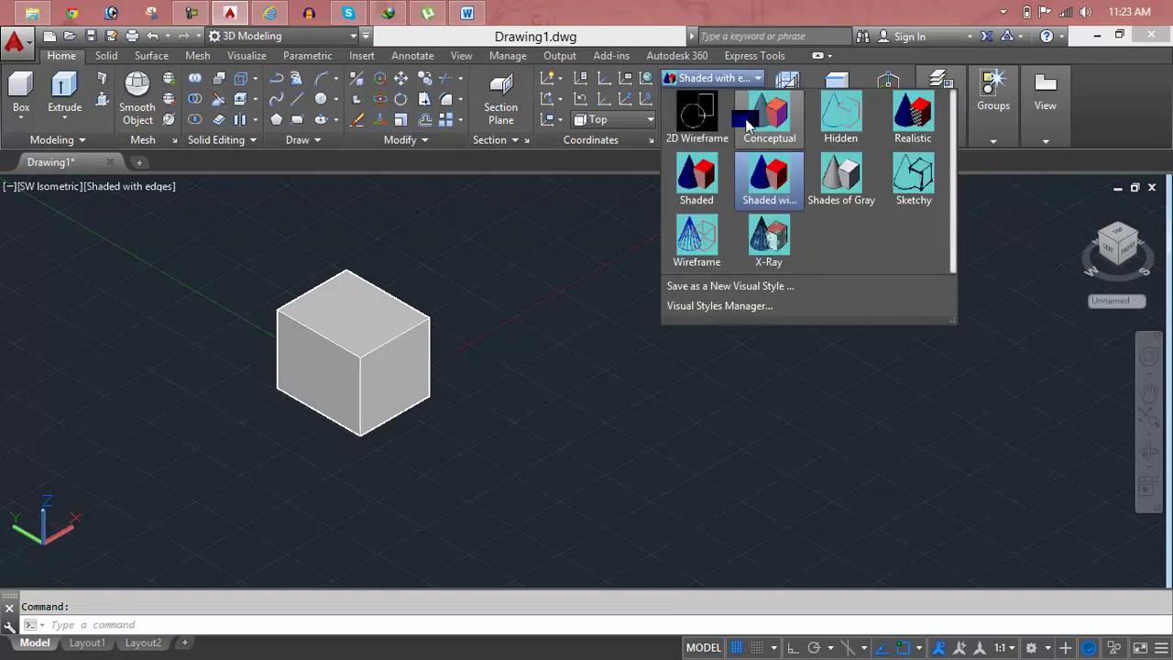
{"action": "left_click", "coordinate": [697, 178]}
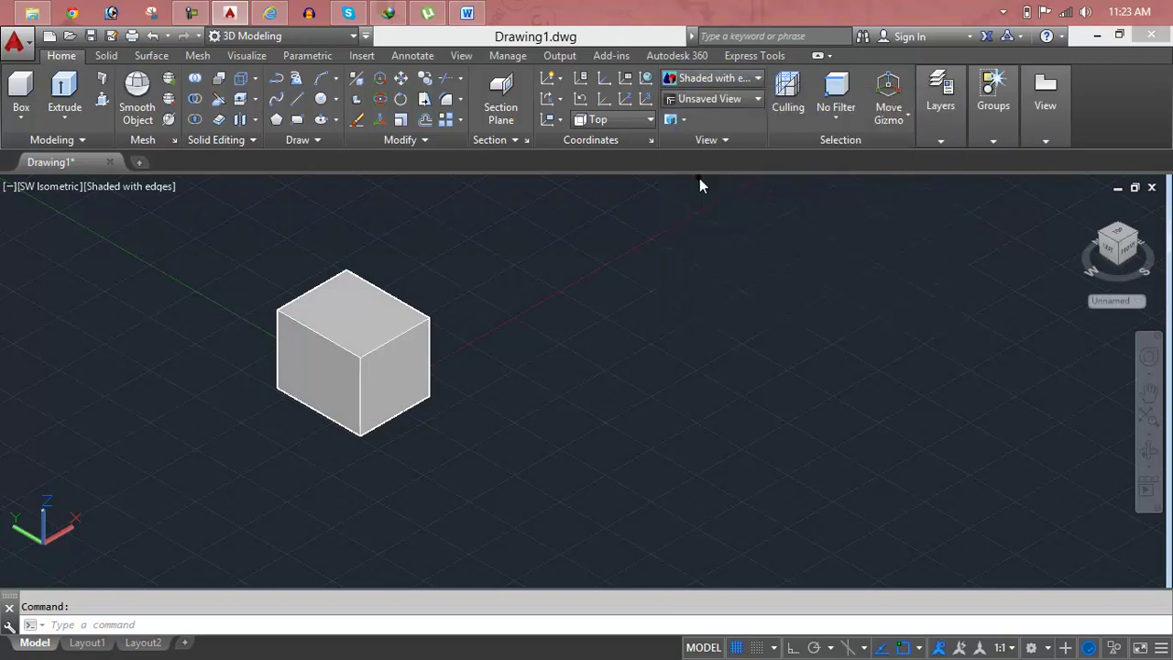
{"action": "left_click", "coordinate": [735, 79]}
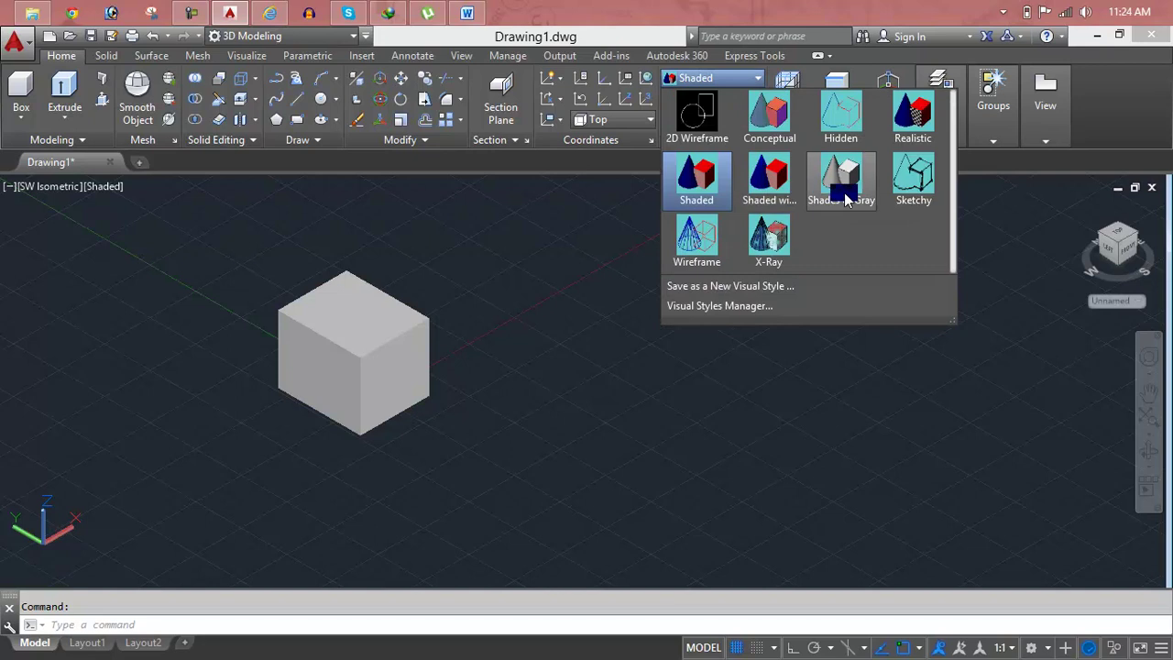
{"action": "left_click", "coordinate": [841, 183]}
{"action": "key", "text": "Escape"}
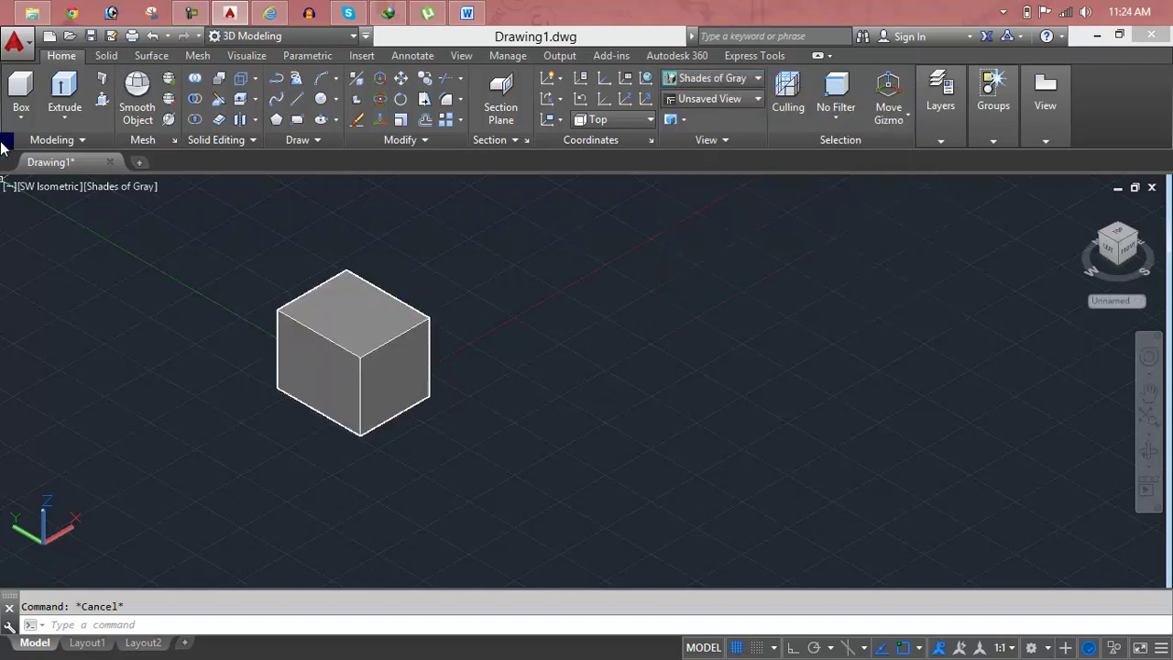
- Draw a larger box solid by picking two base corners and a height
{"action": "left_click", "coordinate": [21, 117]}
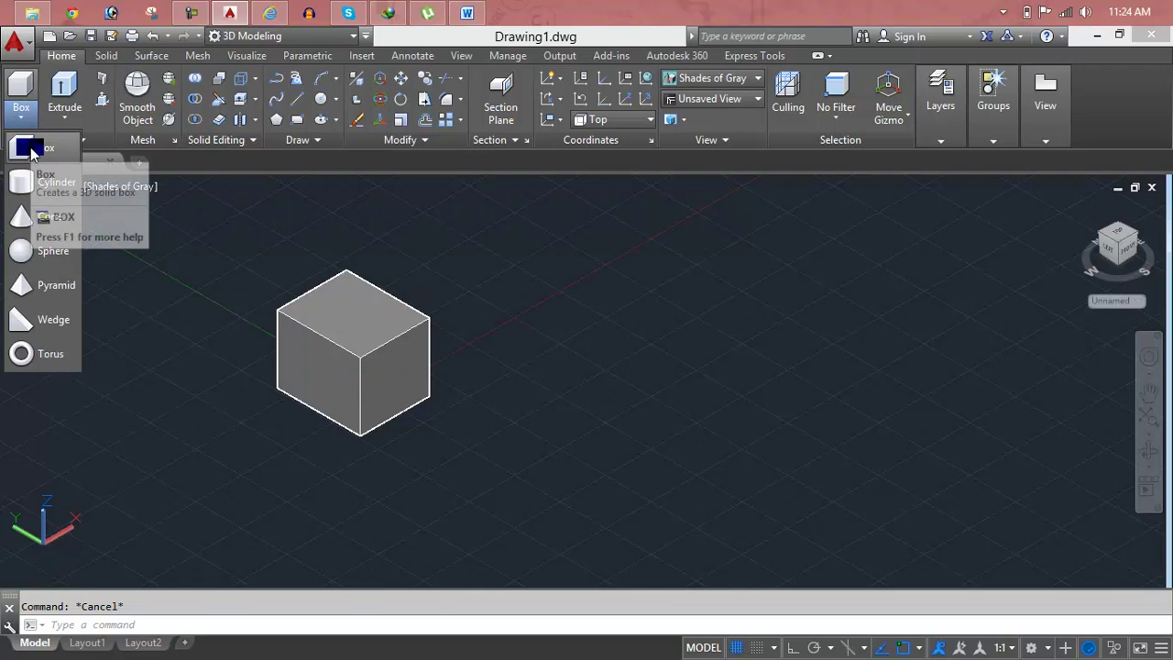
{"action": "left_click", "coordinate": [31, 149]}
{"action": "left_click", "coordinate": [541, 394]}
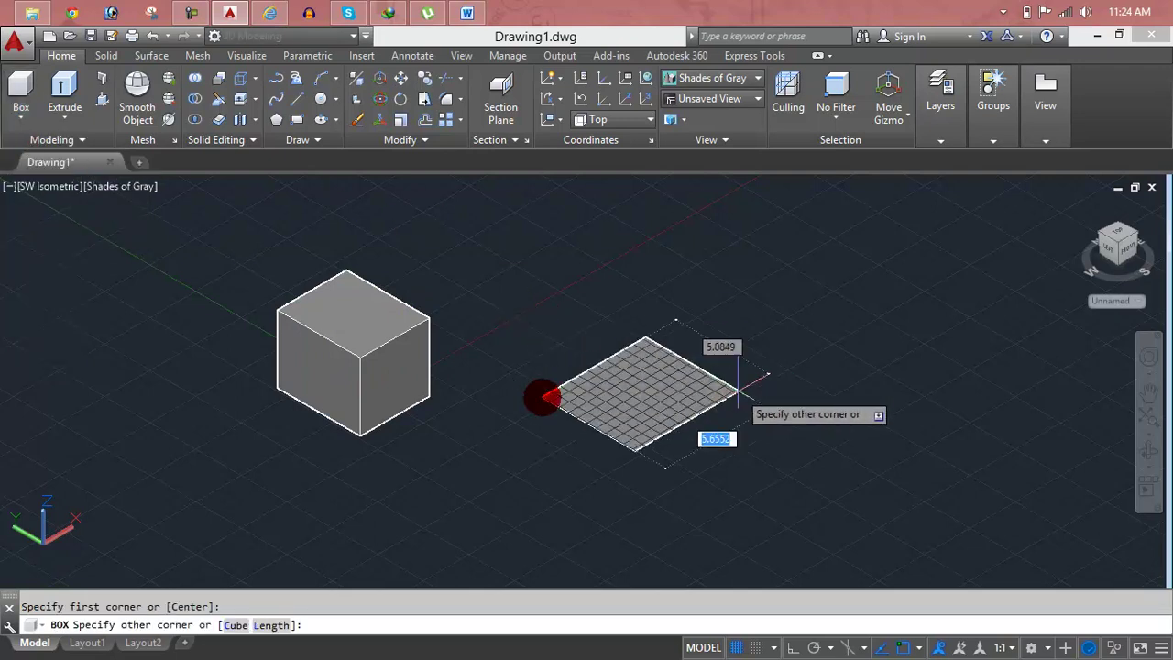
{"action": "left_click", "coordinate": [858, 374]}
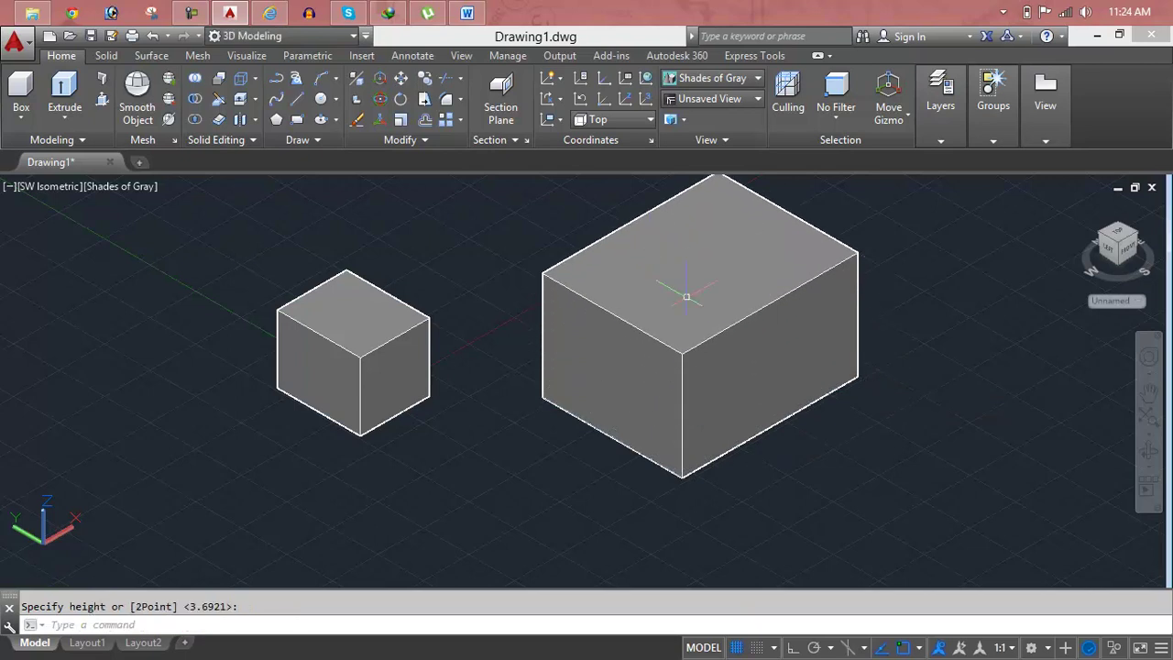
{"action": "left_click", "coordinate": [688, 317]}
{"action": "key", "text": "Escape"}
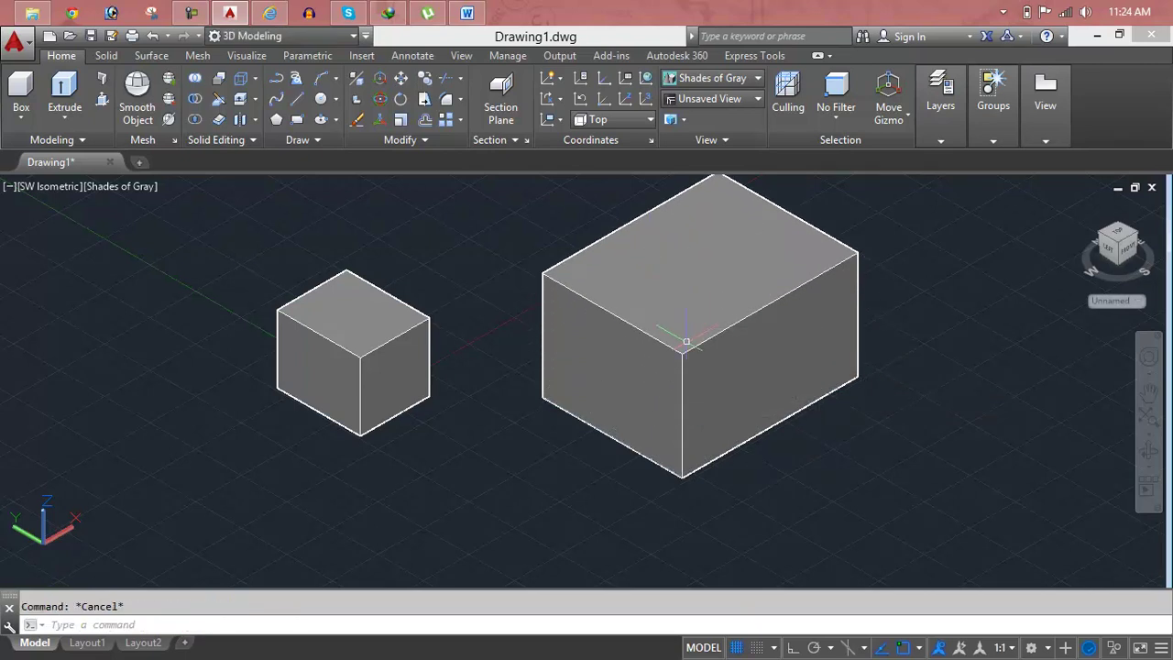
- Delete both the large box and the small cube
{"action": "left_click", "coordinate": [686, 350]}
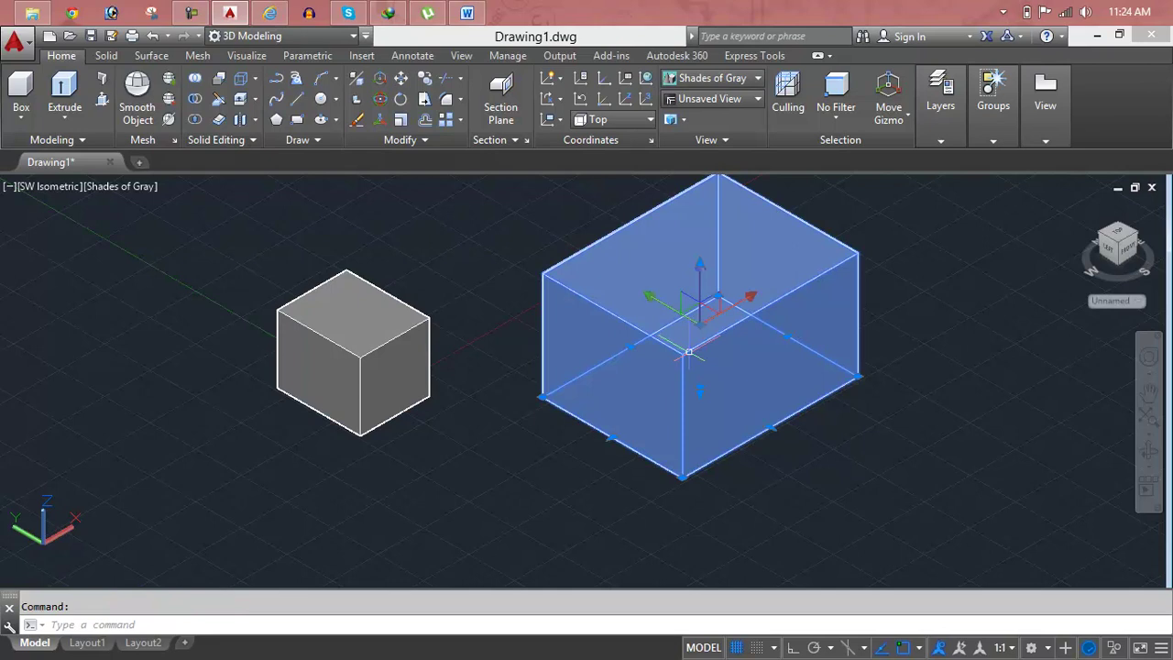
{"action": "key", "text": "Delete"}
{"action": "left_click", "coordinate": [389, 338]}
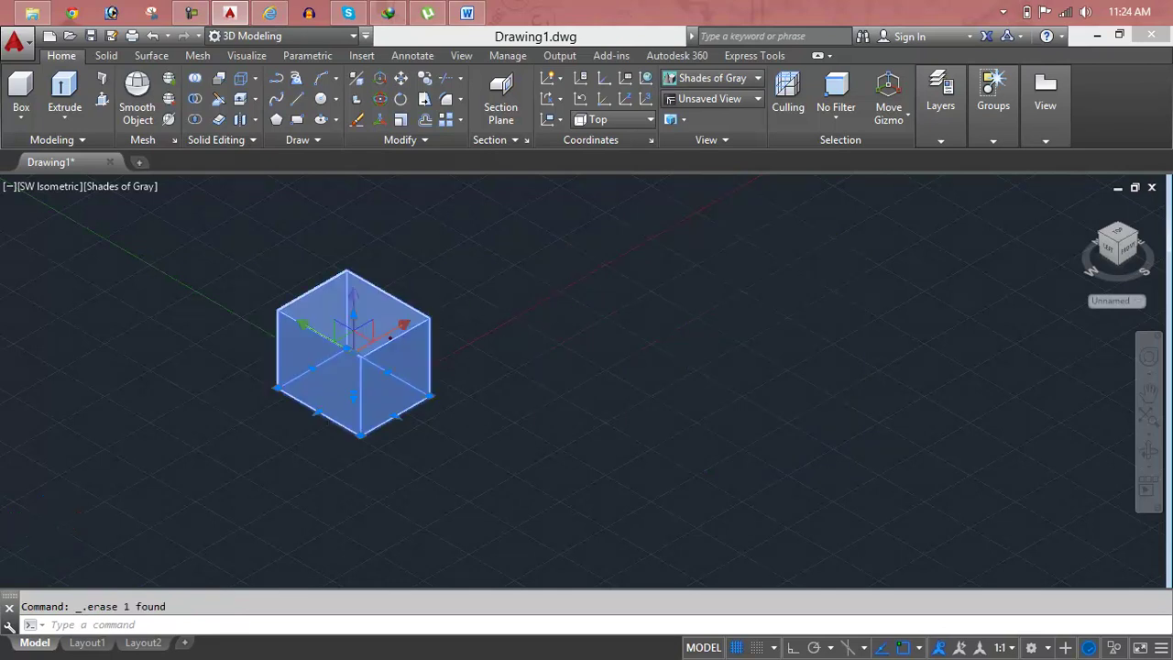
{"action": "key", "text": "Delete"}
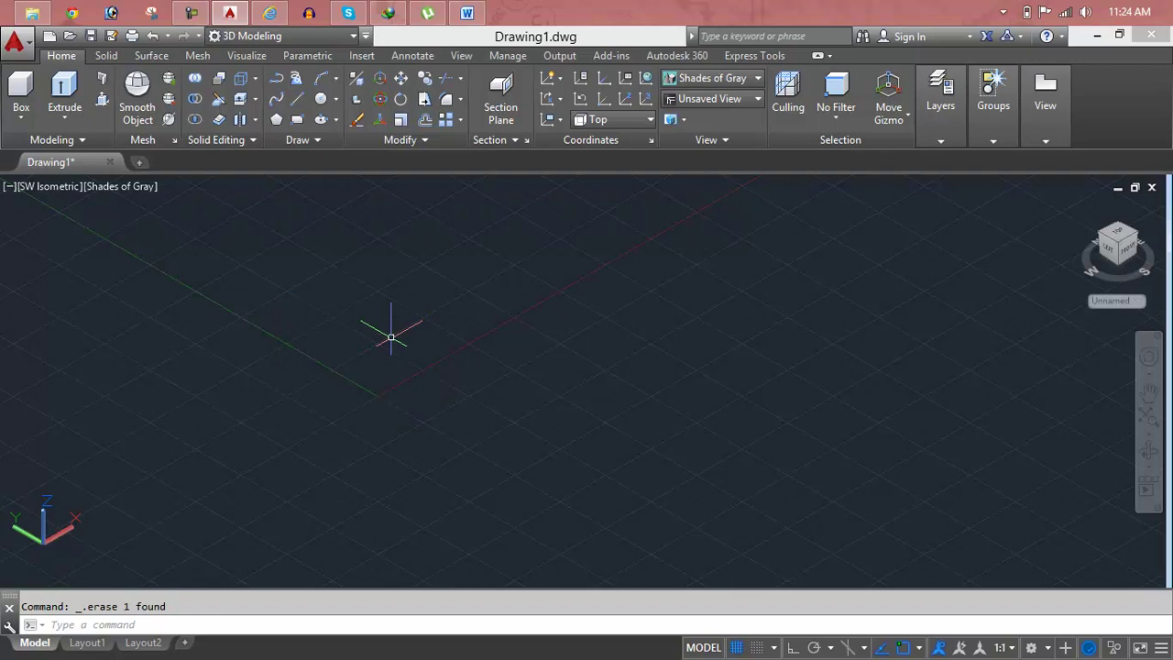
- Set Drawing Units to Engineering length, 0'-0" precision and Inches insertion scale
{"action": "type", "text": "udel"}
{"action": "key", "text": "Escape"}
{"action": "type", "text": "UN"}
{"action": "key", "text": "Return"}
{"action": "left_click", "coordinate": [525, 230]}
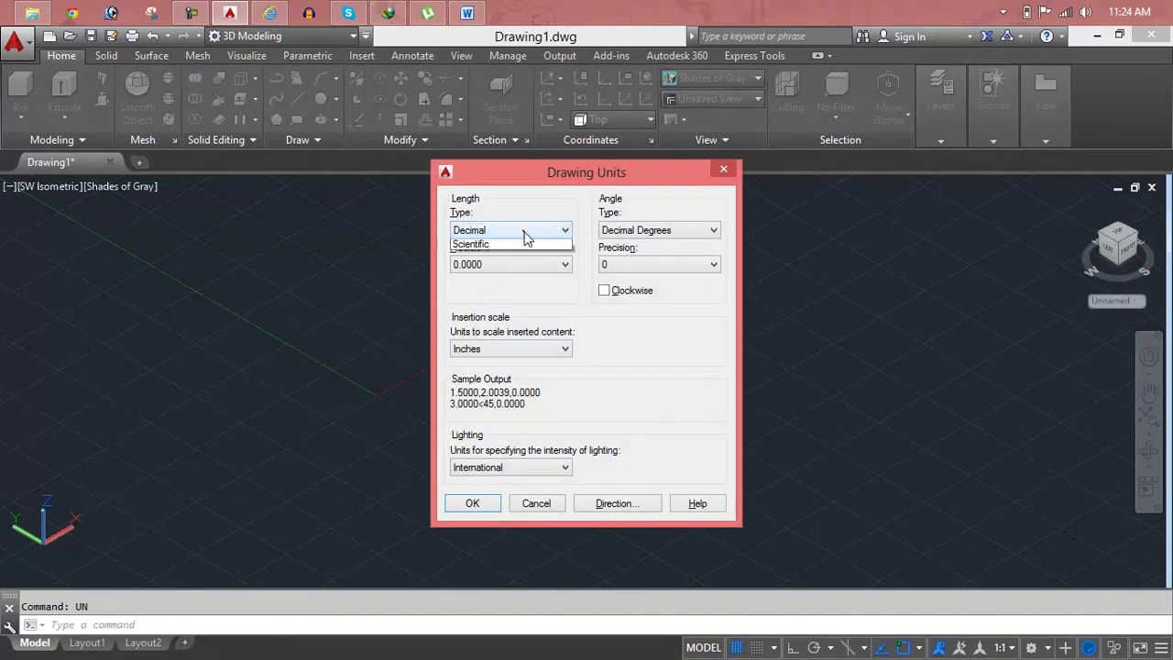
{"action": "left_click", "coordinate": [520, 266]}
{"action": "left_click", "coordinate": [512, 268]}
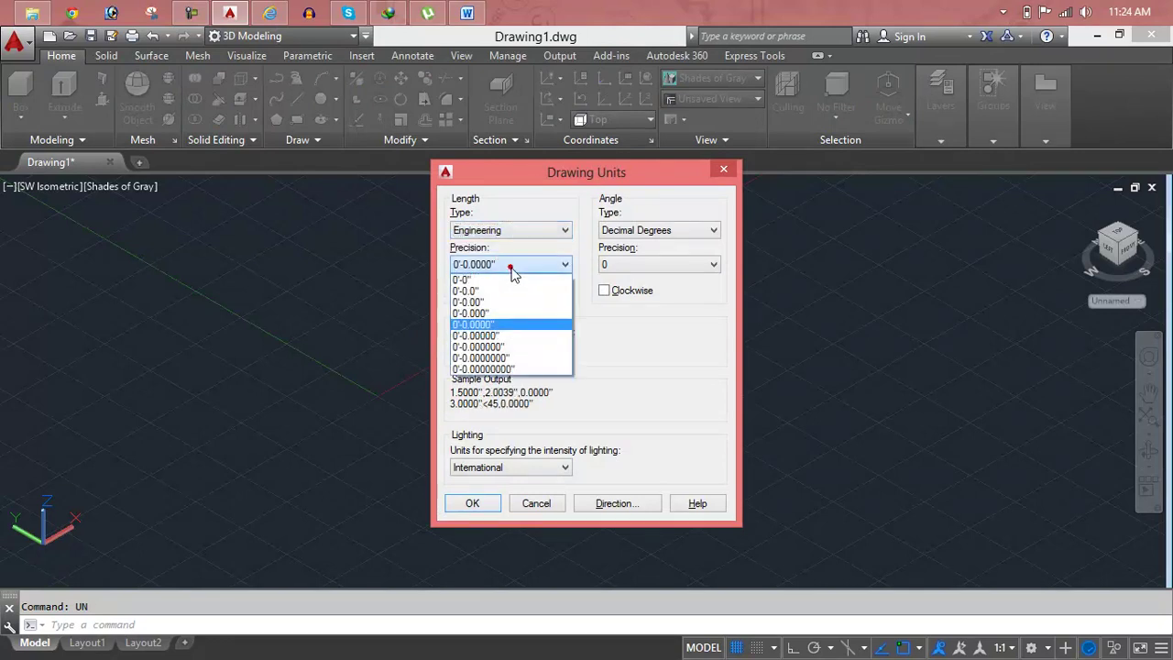
{"action": "left_click", "coordinate": [508, 279]}
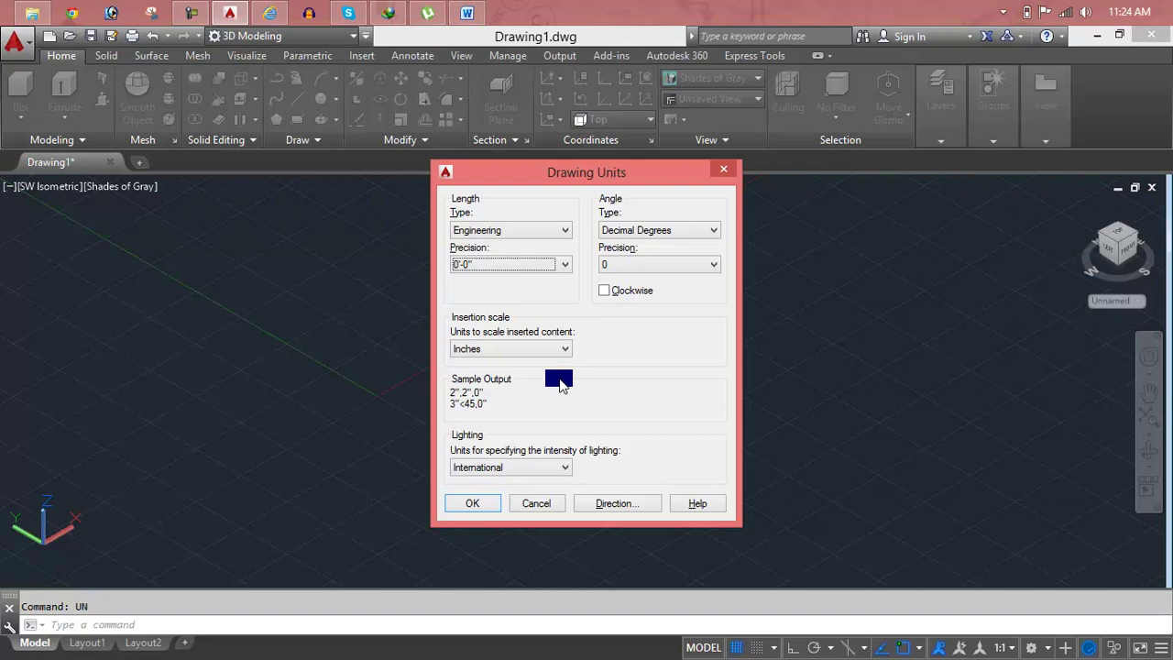
{"action": "left_click", "coordinate": [536, 349]}
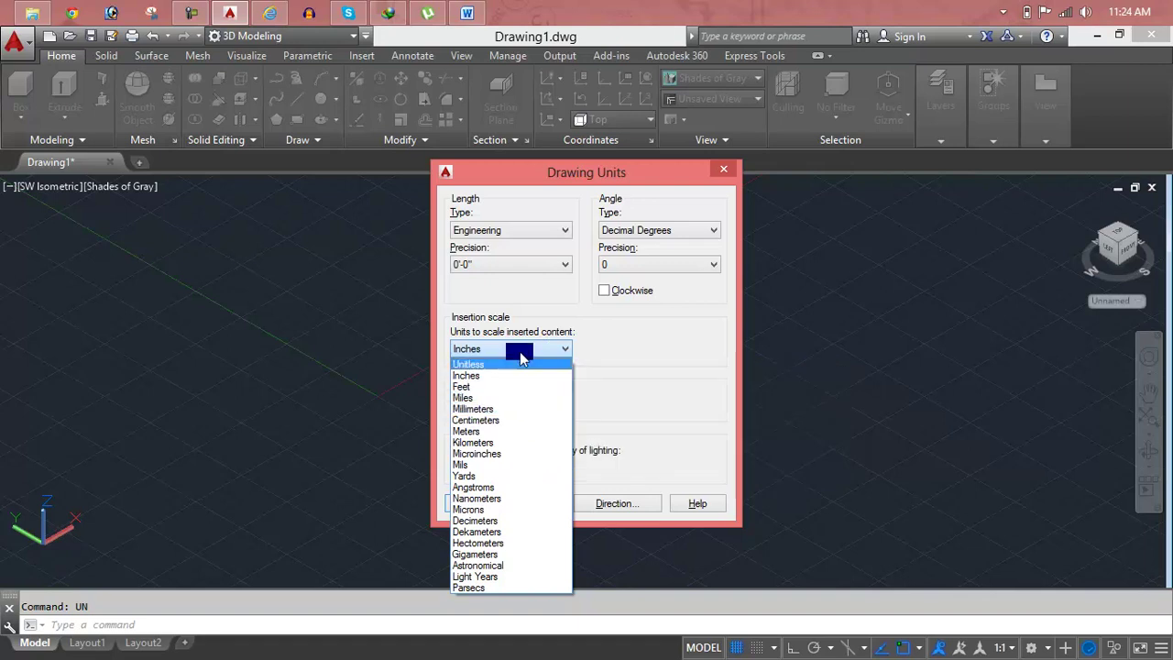
{"action": "left_click", "coordinate": [521, 376]}
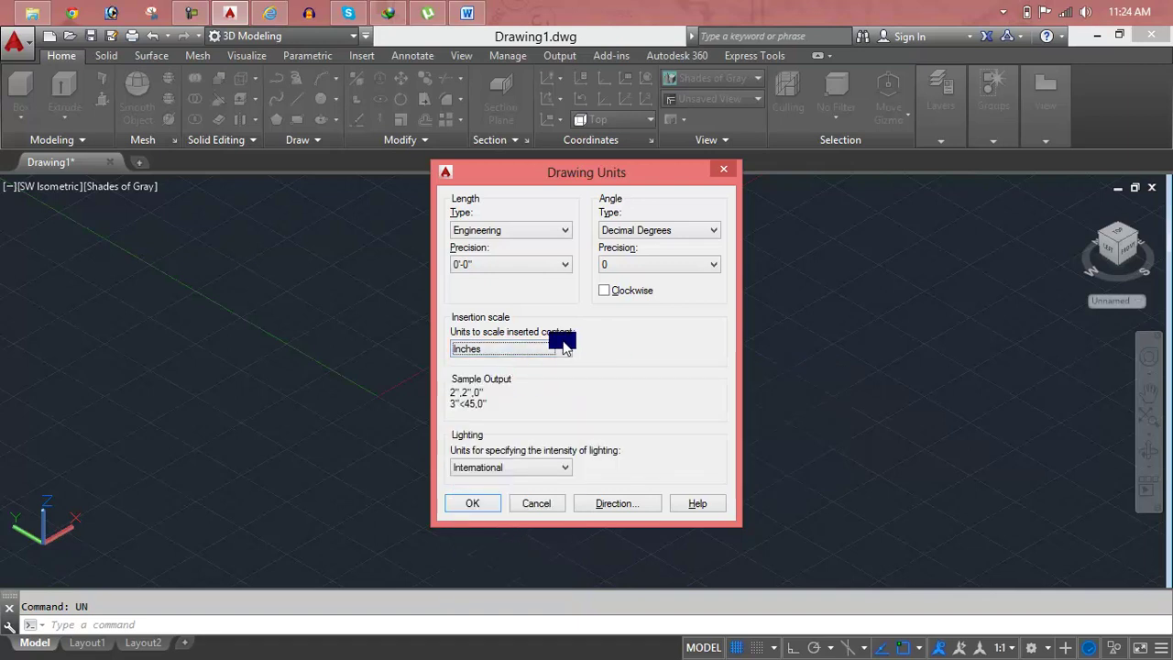
{"action": "left_click", "coordinate": [481, 504]}
{"action": "key", "text": "Escape"}
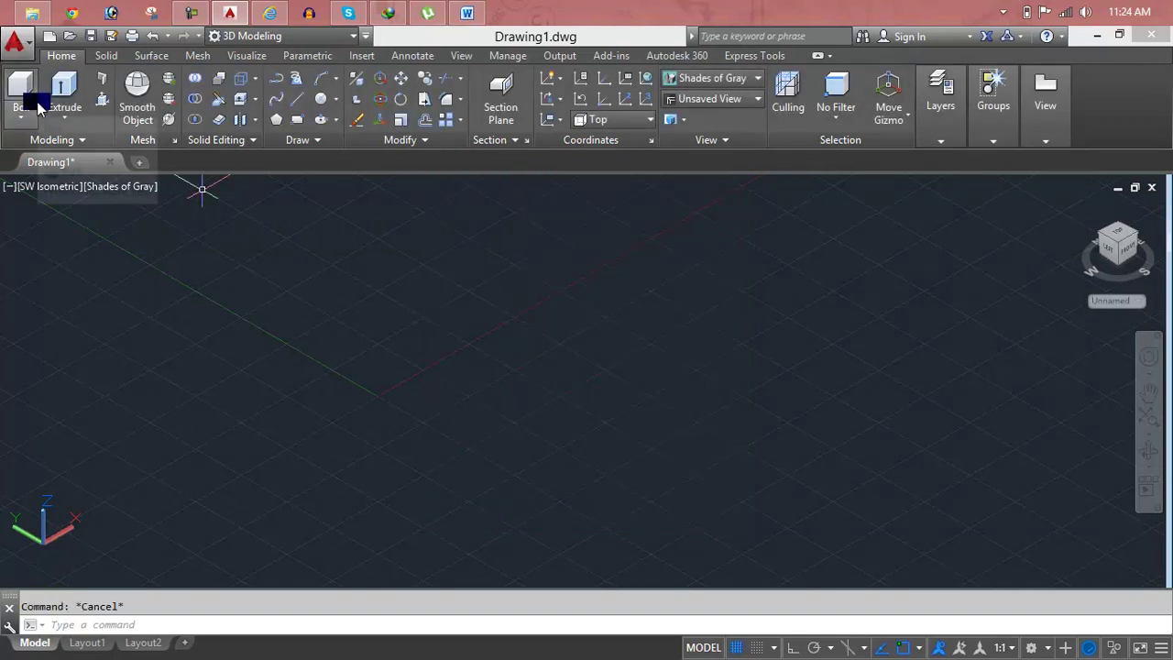
{"action": "left_click", "coordinate": [20, 112]}
{"action": "left_click", "coordinate": [64, 153]}
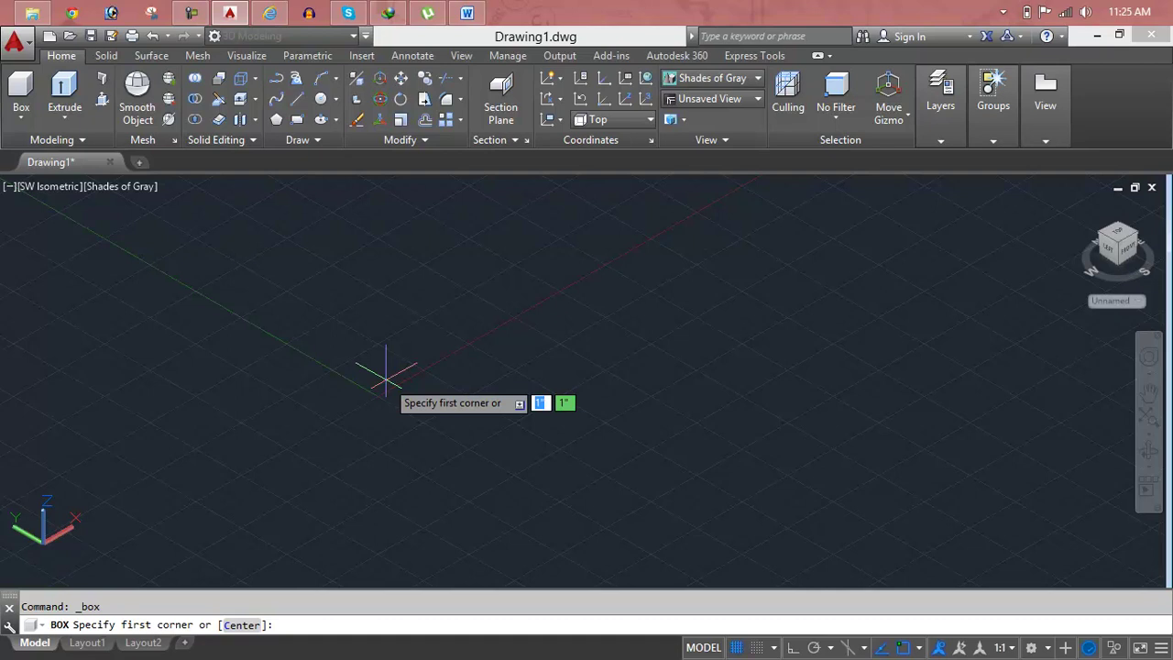
{"action": "left_click", "coordinate": [386, 375]}
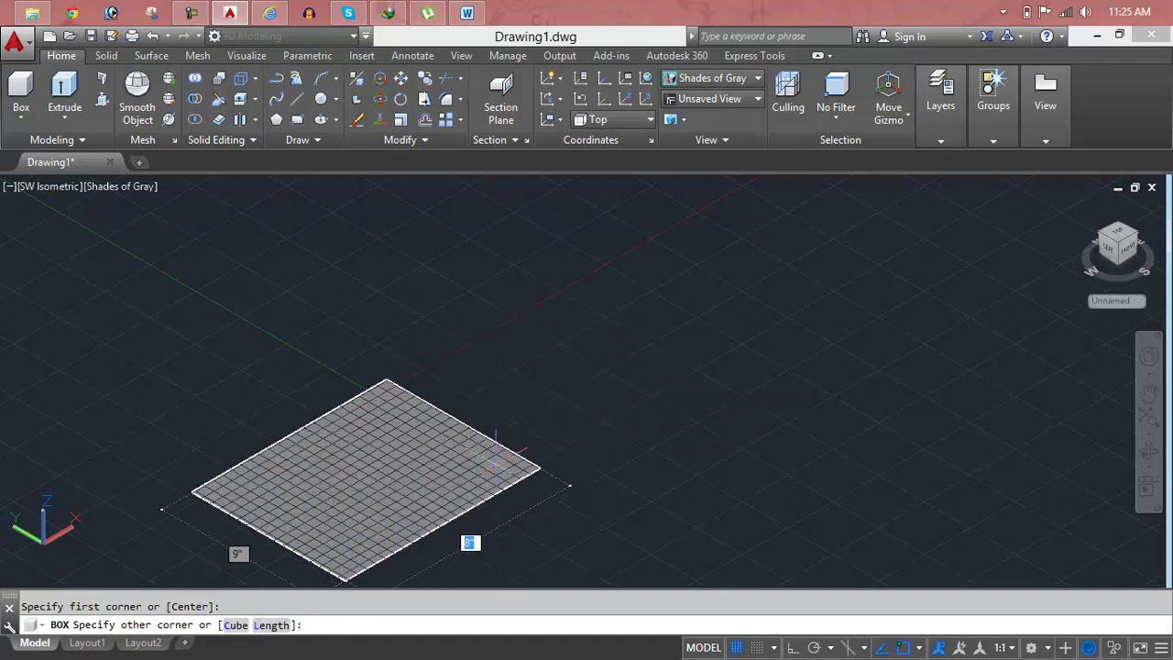
{"action": "type", "text": "c"}
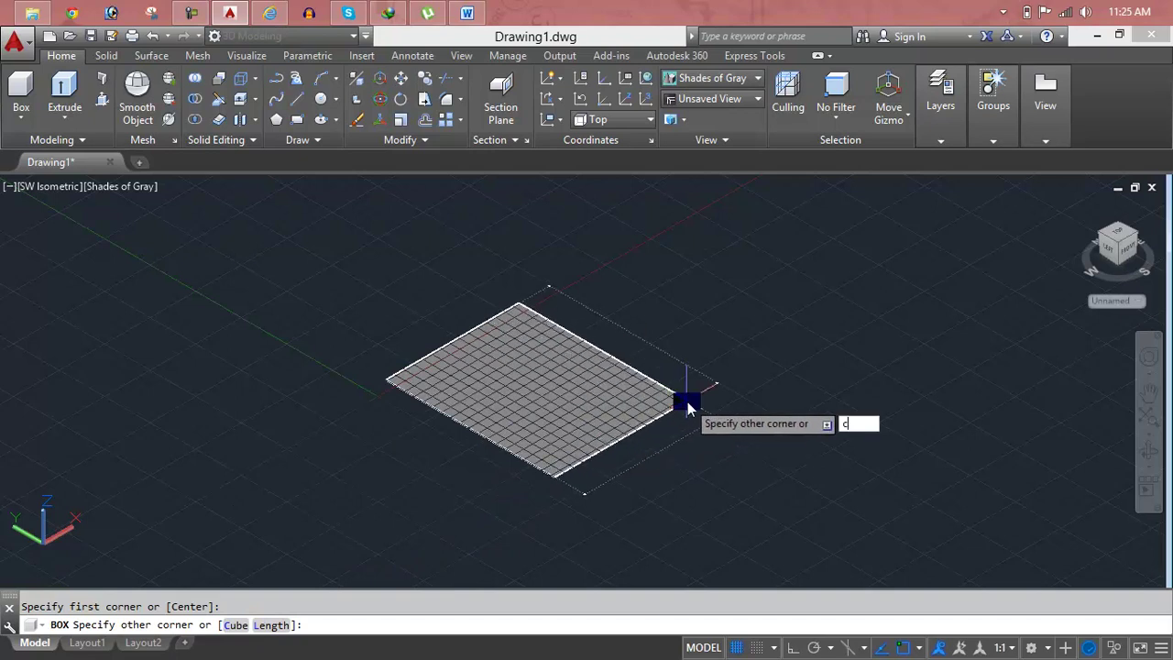
{"action": "key", "text": "Return"}
{"action": "scroll", "coordinate": [685, 400], "scroll_direction": "down", "scroll_amount": 3}
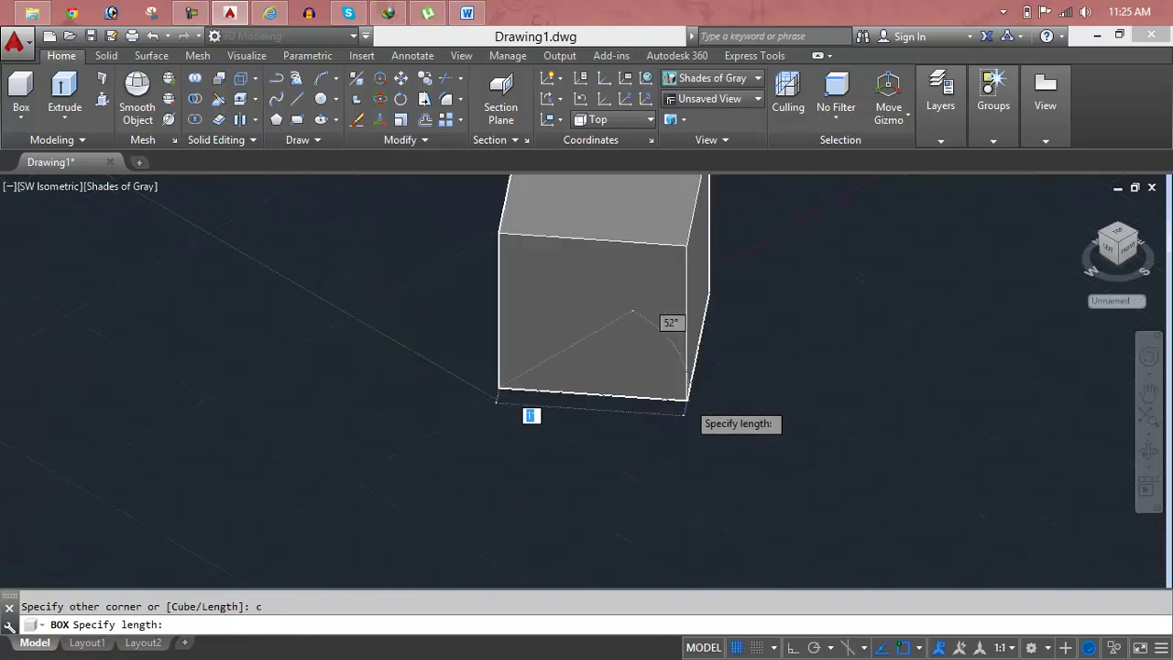
{"action": "scroll", "coordinate": [681, 399], "scroll_direction": "down", "scroll_amount": 2}
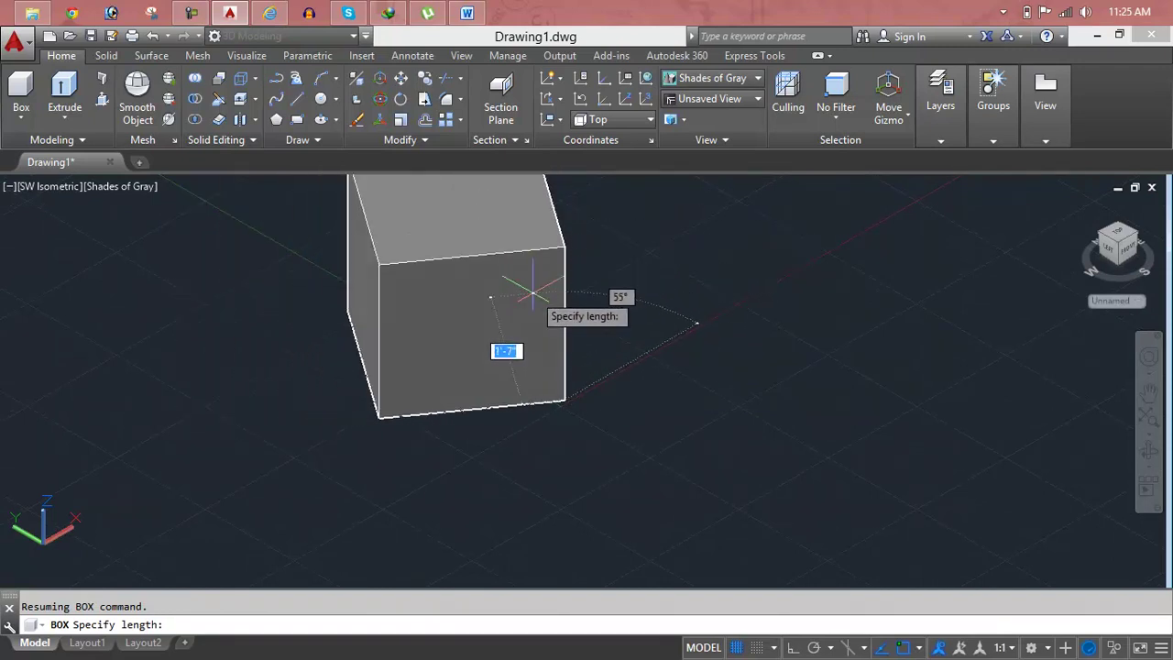
{"action": "type", "text": "4"}
{"action": "key", "text": "BackSpace"}
{"action": "type", "text": "1"}
{"action": "type", "text": "'"}
{"action": "key", "text": "Return"}
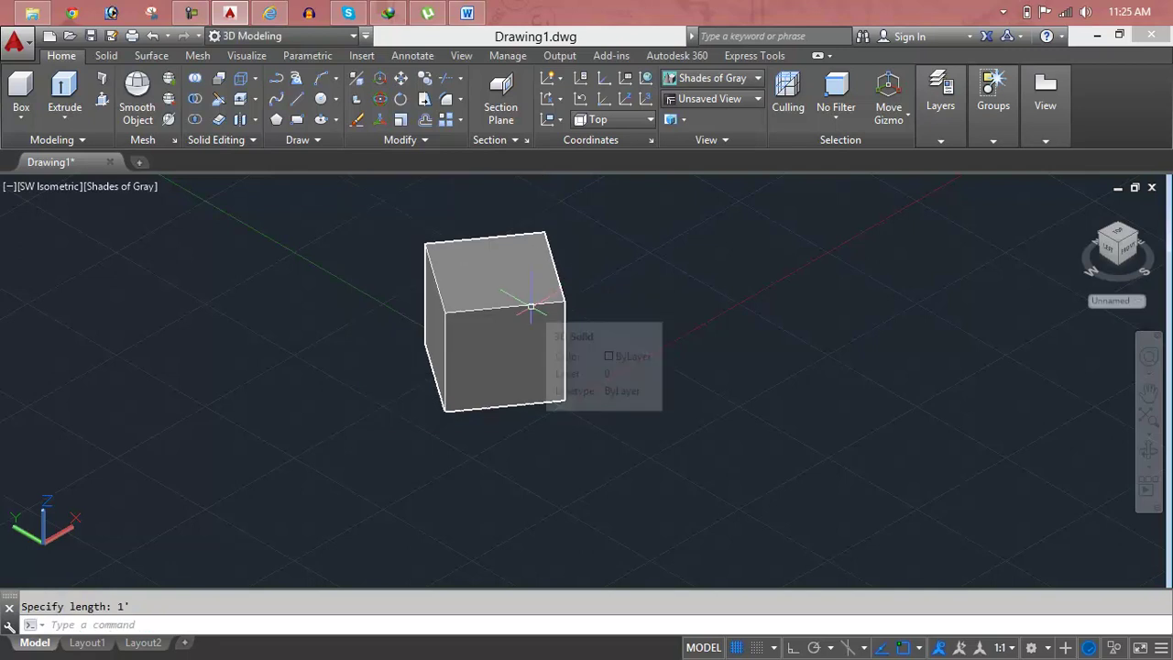
{"action": "left_click", "coordinate": [530, 306]}
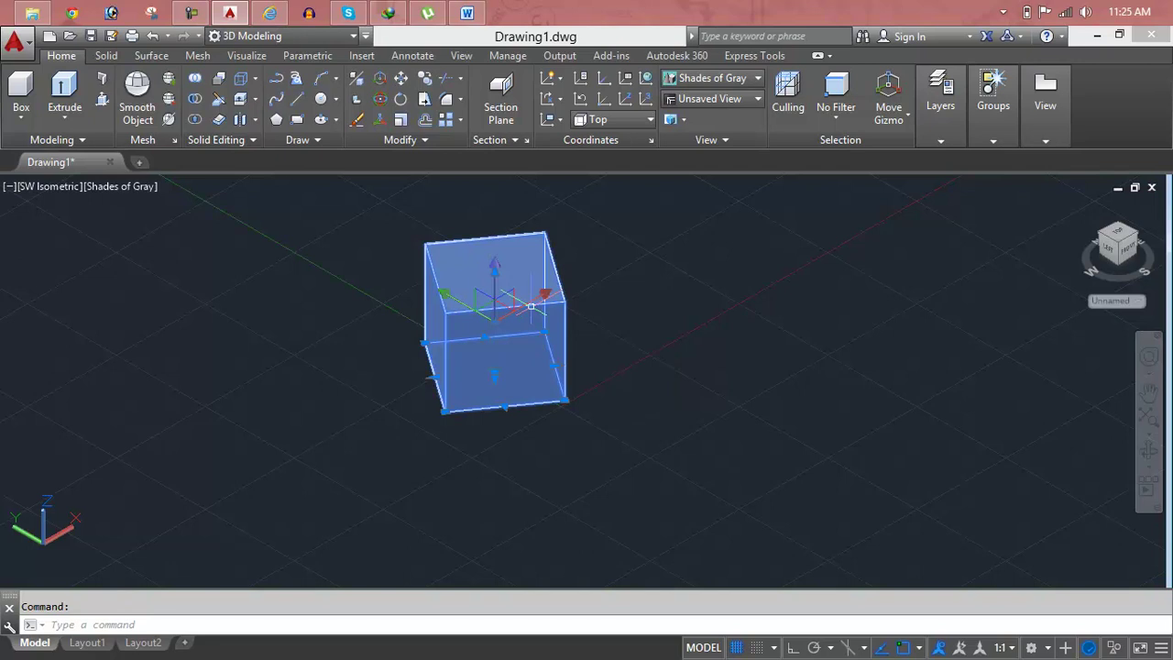
{"action": "key", "text": "Delete"}
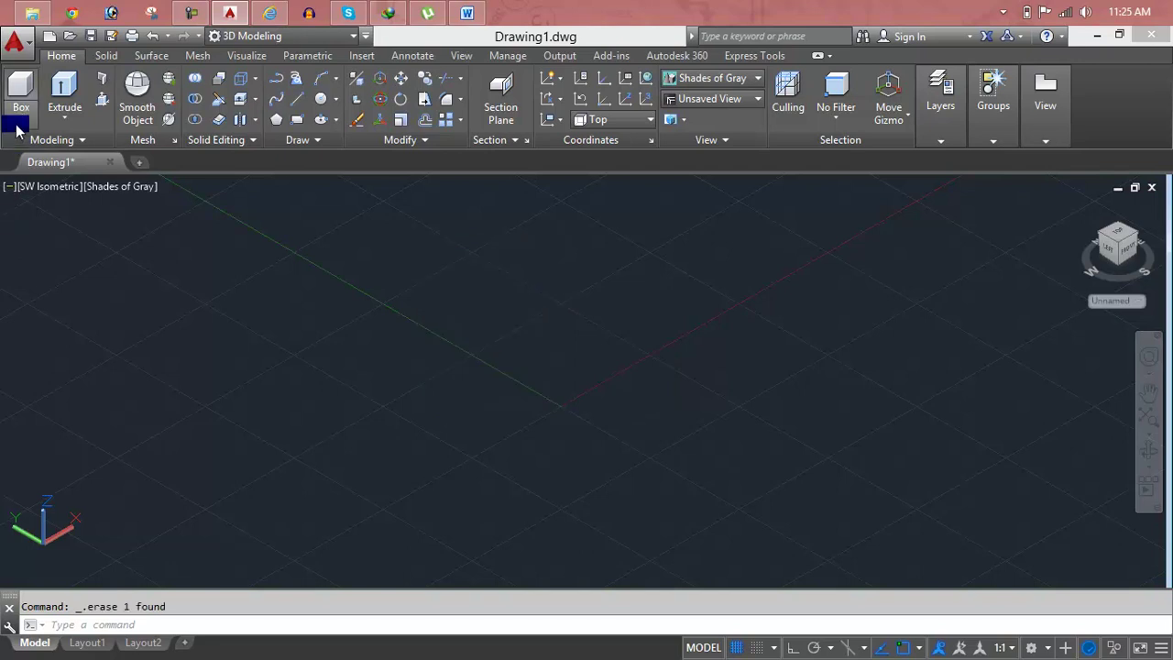
{"action": "left_click", "coordinate": [20, 117]}
{"action": "left_click", "coordinate": [20, 156]}
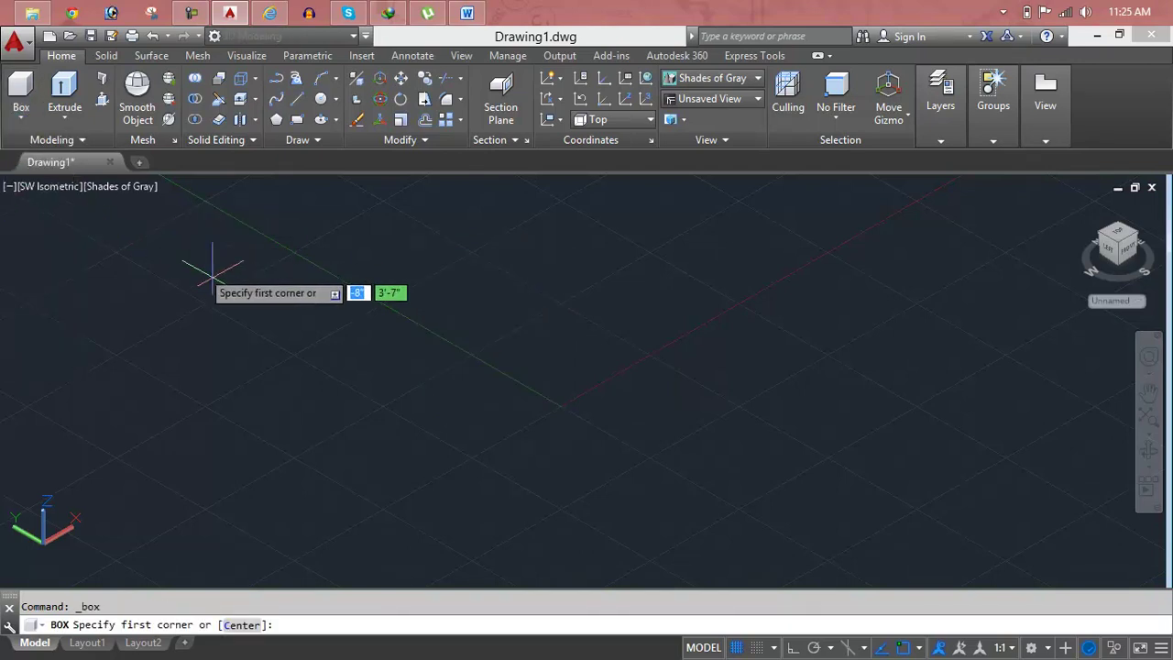
{"action": "left_click", "coordinate": [327, 362]}
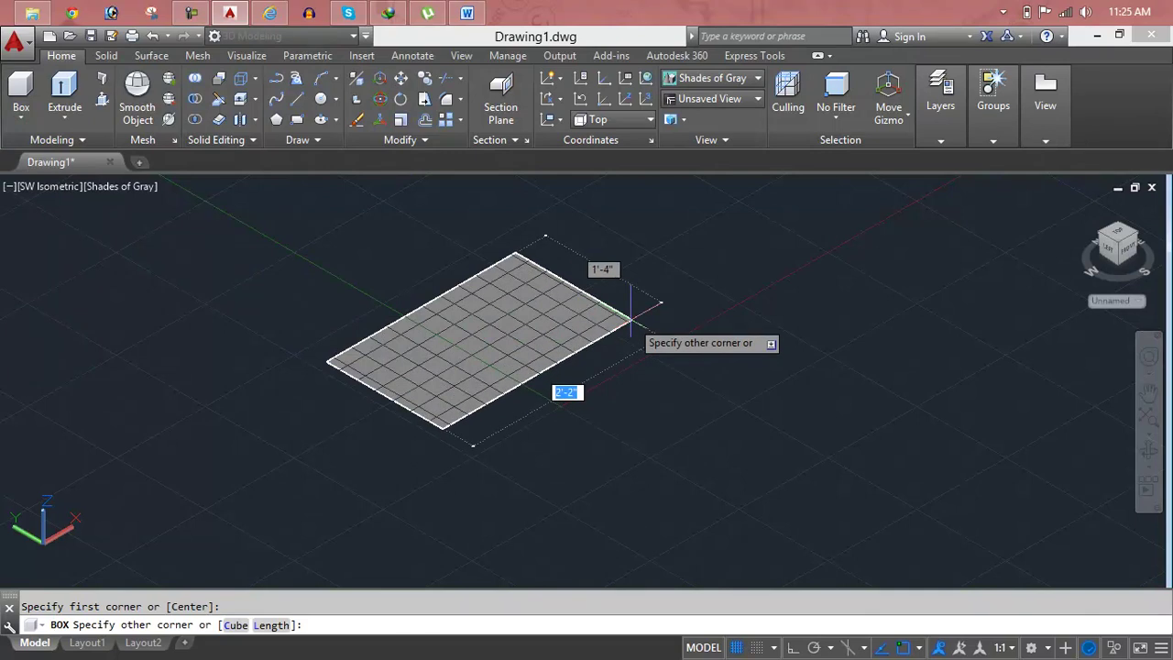
{"action": "type", "text": "l"}
{"action": "key", "text": "Return"}
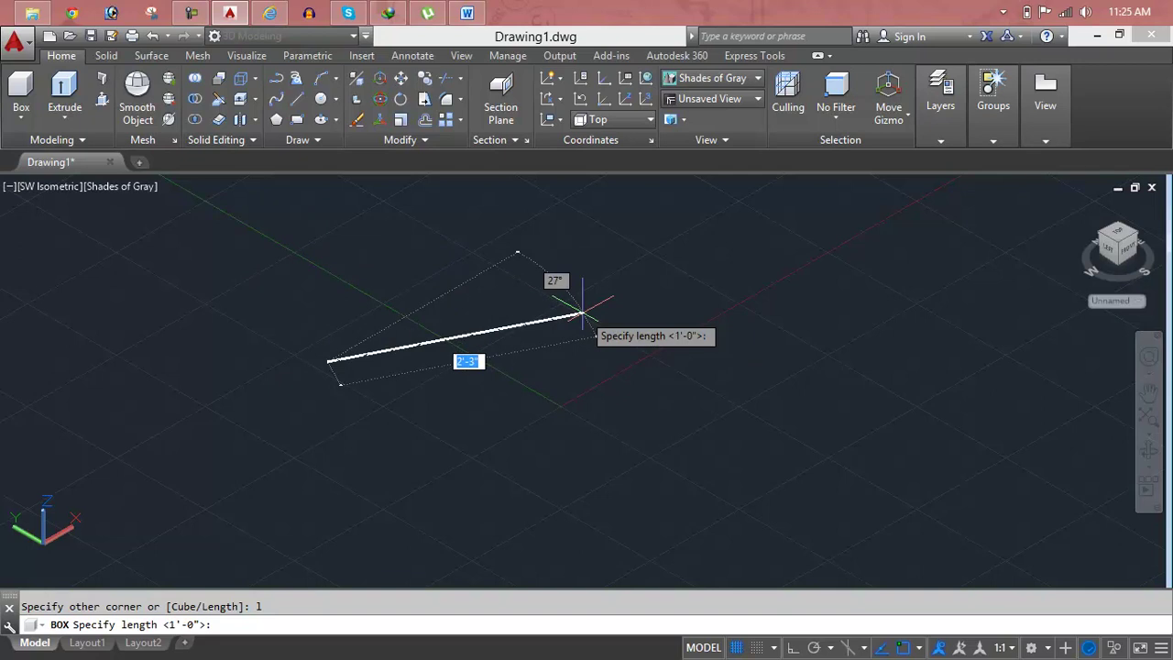
{"action": "type", "text": "1"}
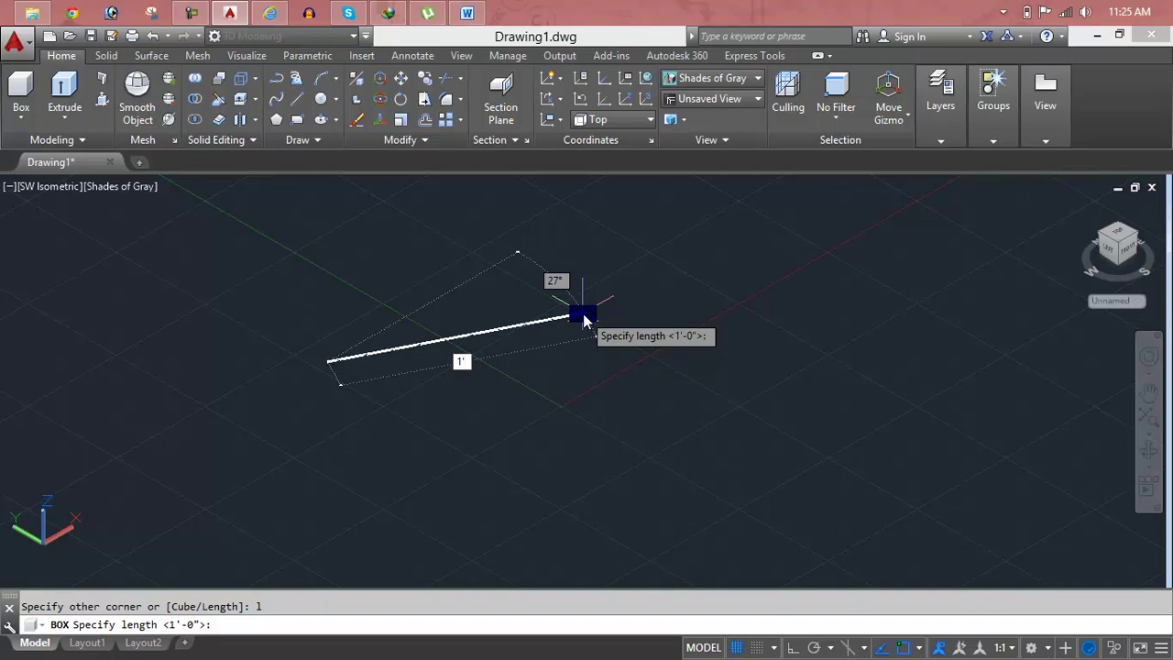
{"action": "key", "text": "Return"}
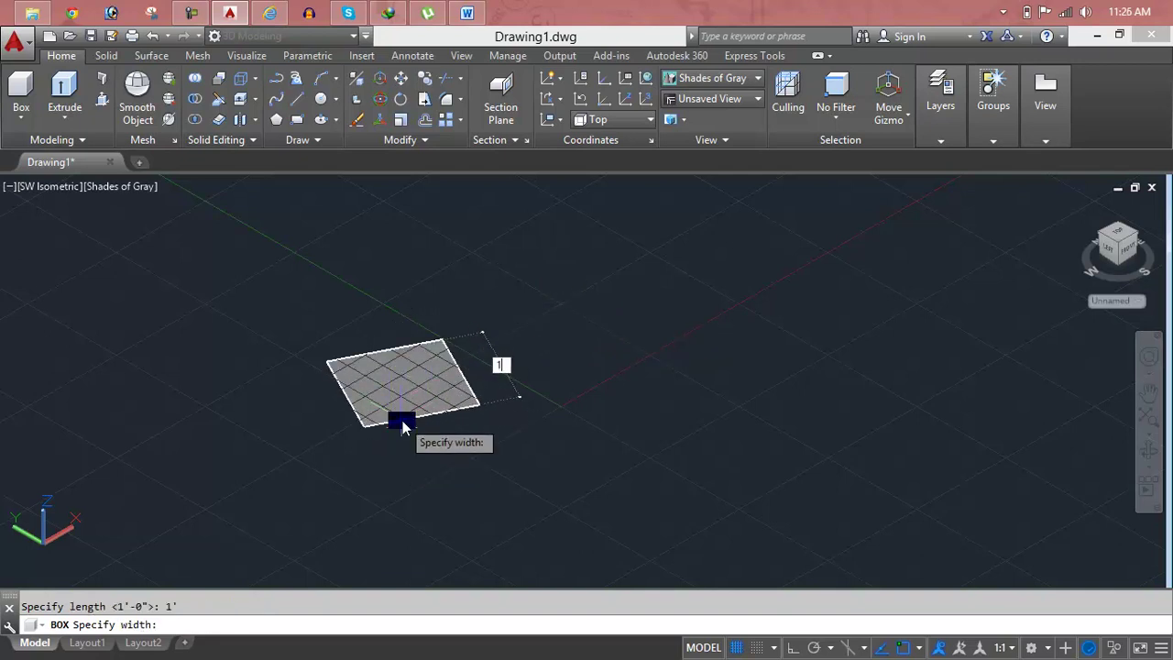
{"action": "key", "text": "Return"}
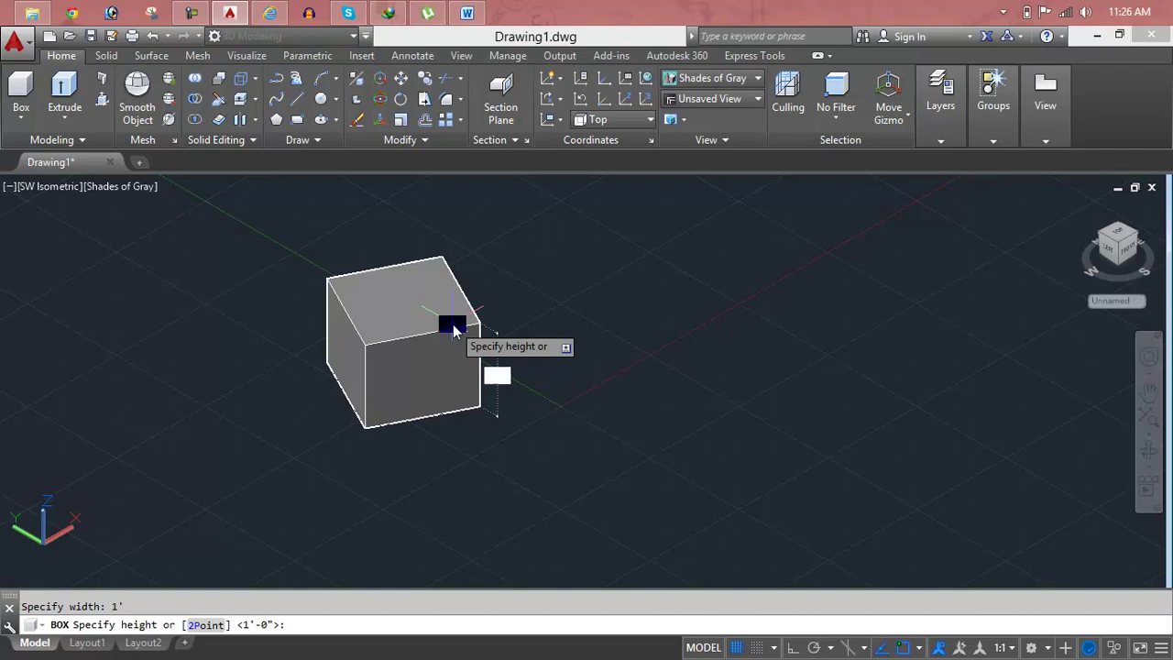
{"action": "type", "text": "5"}
{"action": "key", "text": "Return"}
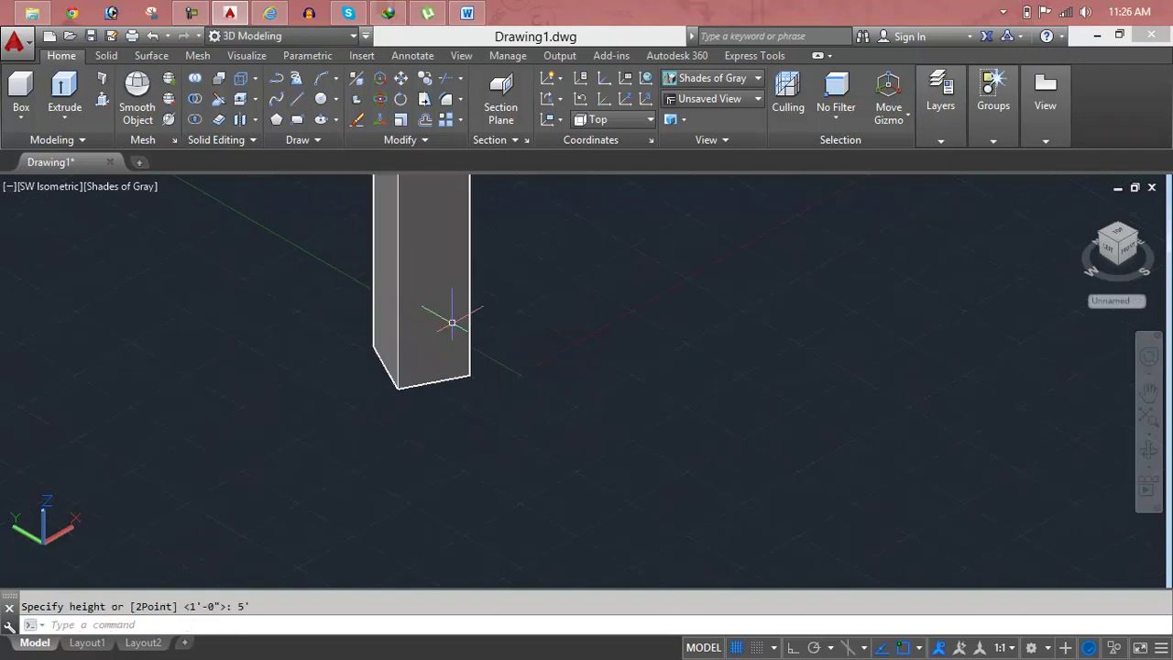
{"action": "middle_click_drag", "start_coordinate": [451, 325], "coordinate": [463, 490]}
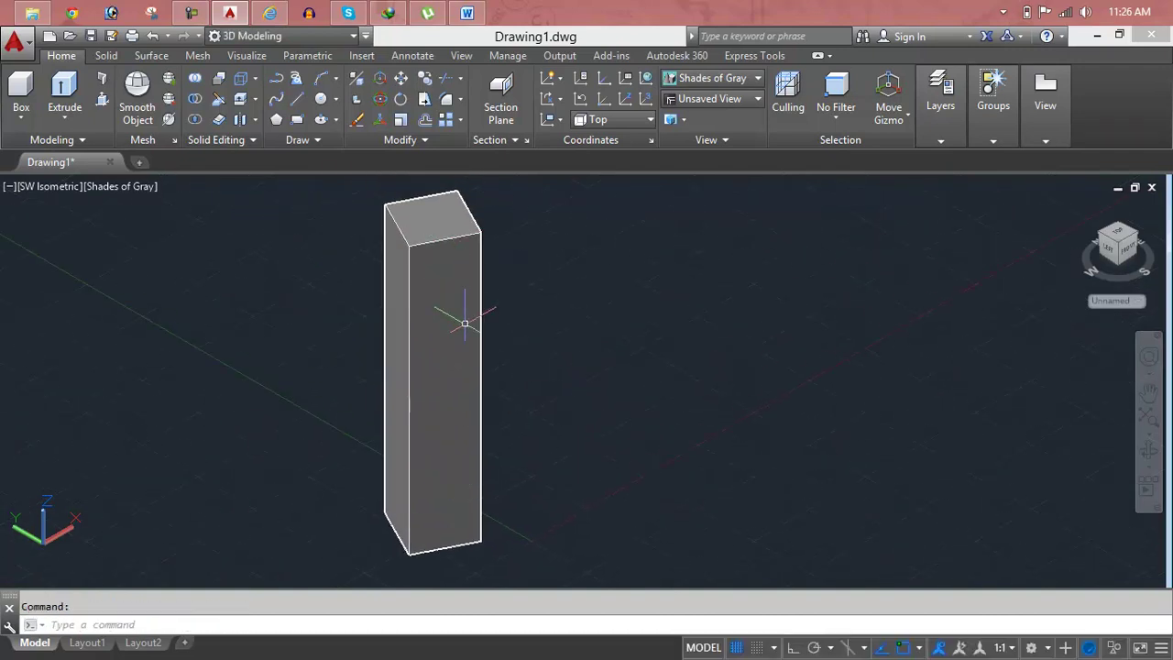
{"action": "left_click", "coordinate": [476, 310]}
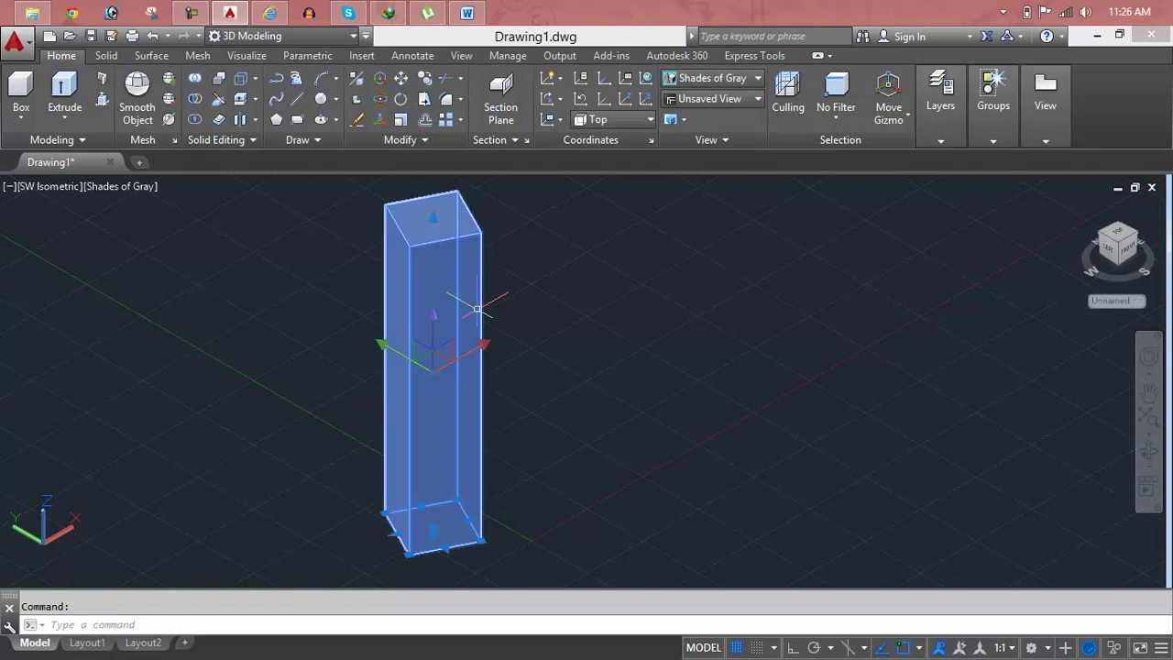
{"action": "key", "text": "Delete"}
{"action": "middle_click_drag", "start_coordinate": [476, 309], "coordinate": [464, 271]}
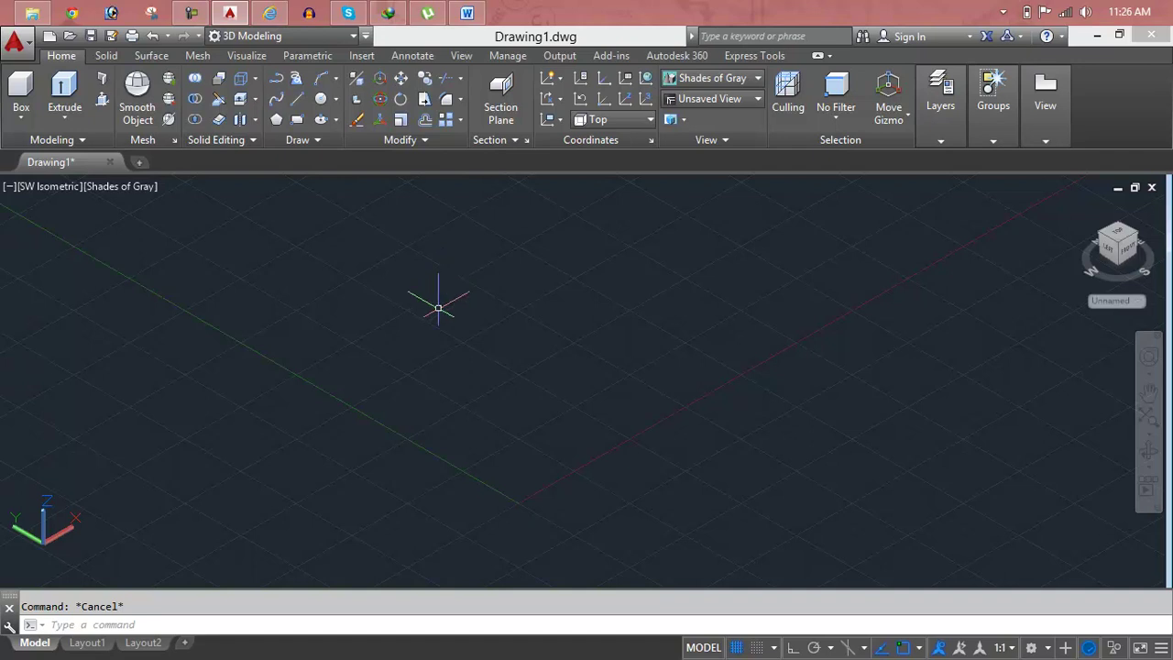
{"action": "left_click", "coordinate": [21, 89]}
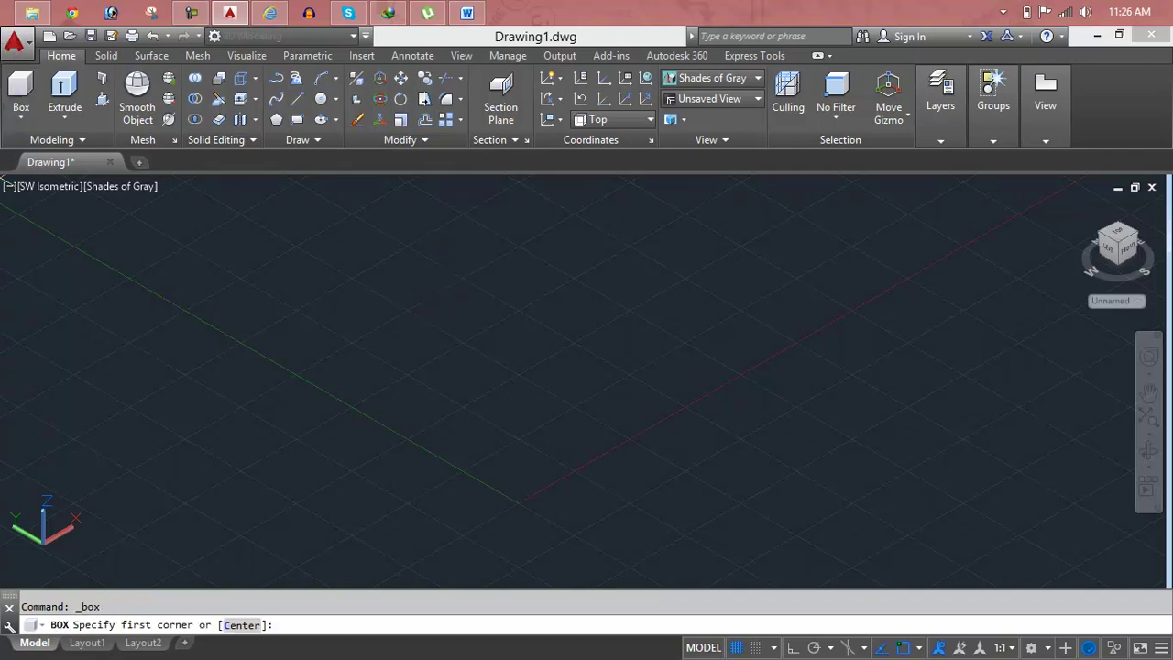
{"action": "middle_click", "coordinate": [471, 413]}
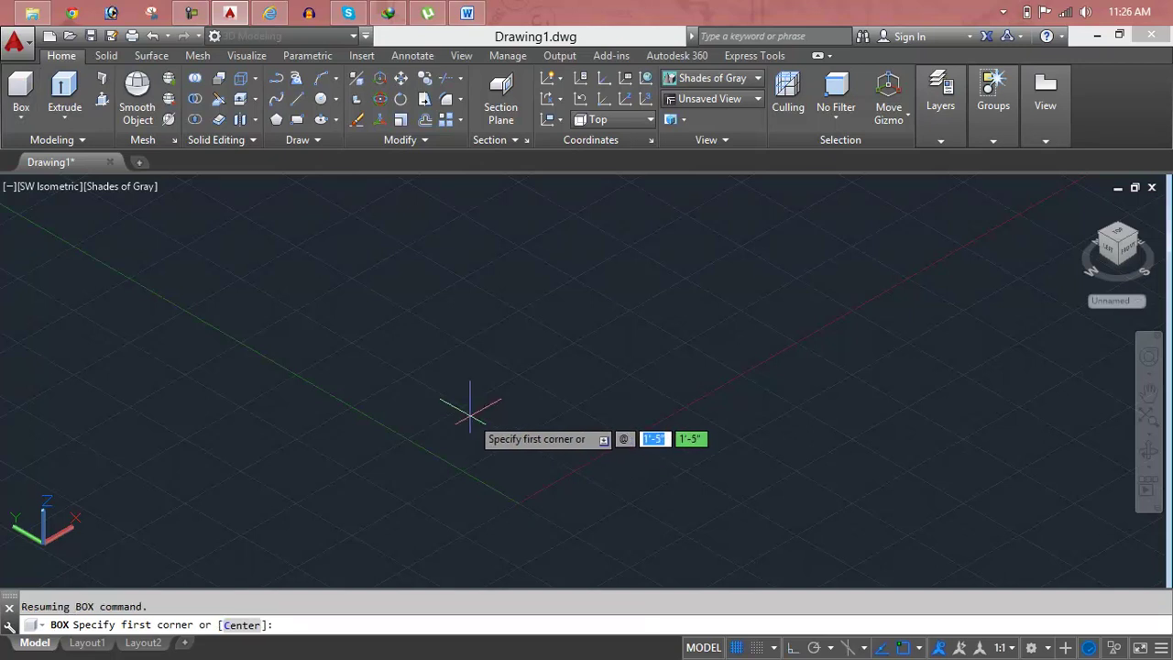
{"action": "type", "text": "5"}
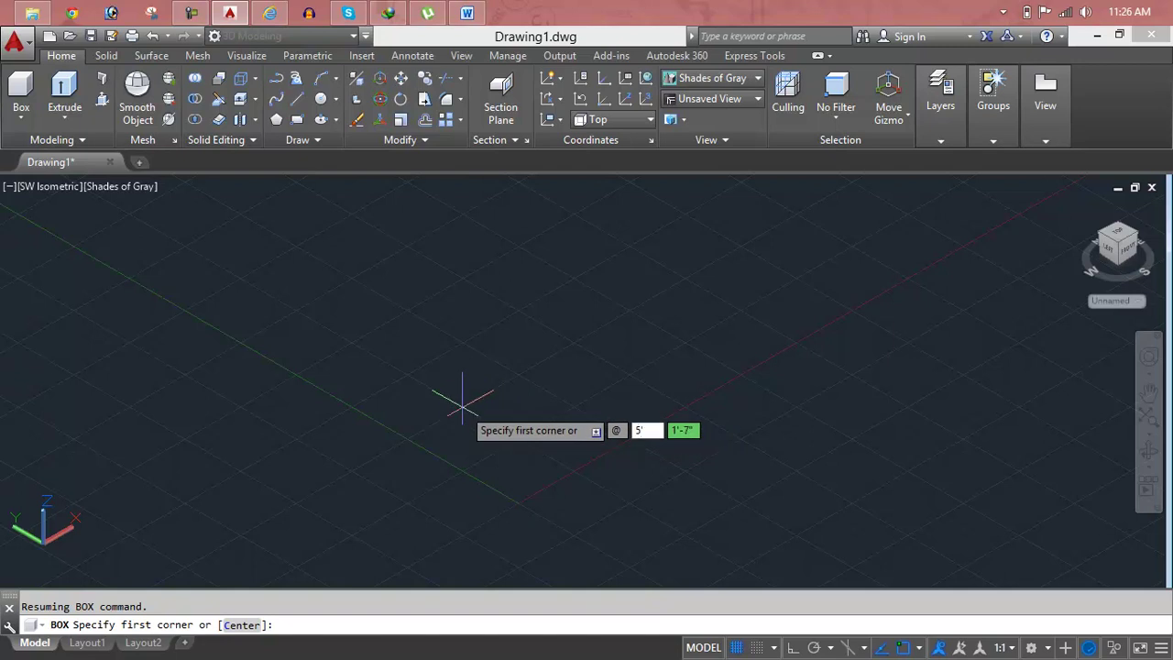
{"action": "key", "text": "Tab"}
{"action": "type", "text": "5"}
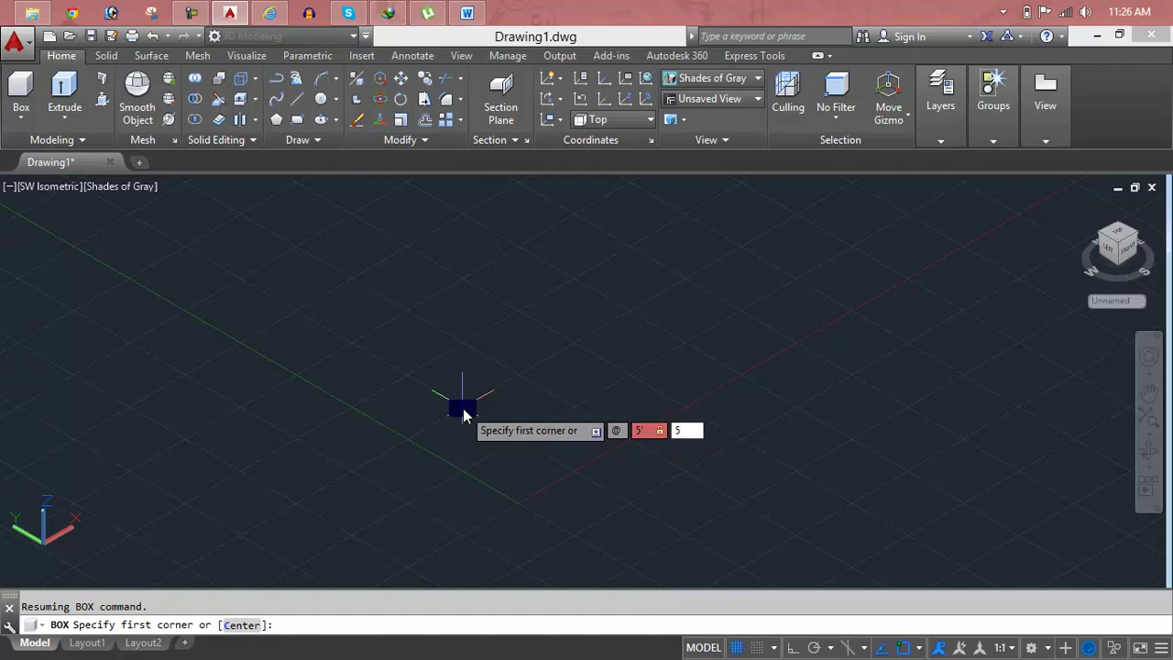
{"action": "key", "text": "Return"}
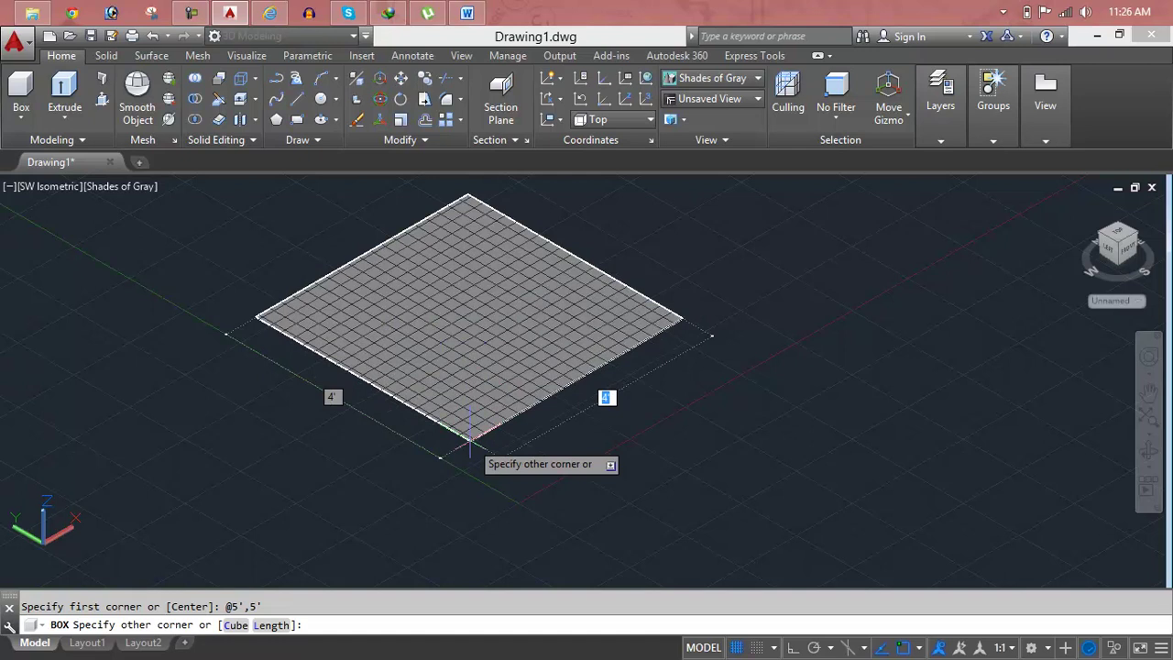
{"action": "key", "text": "Escape"}
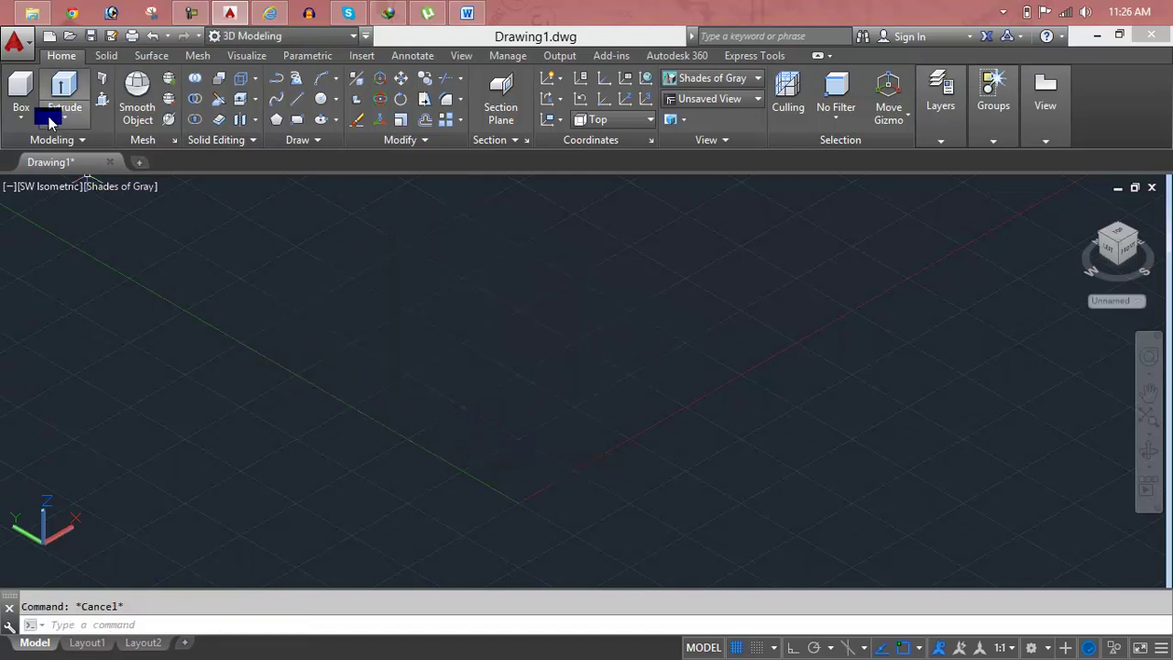
{"action": "left_click", "coordinate": [20, 87]}
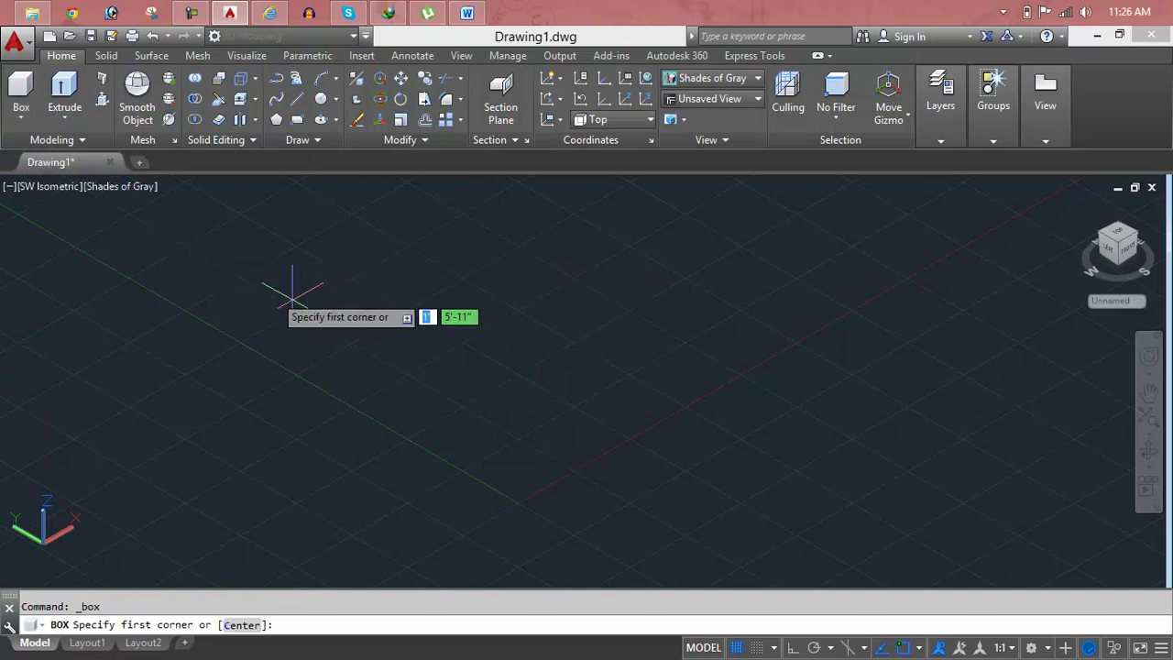
{"action": "left_click", "coordinate": [379, 353]}
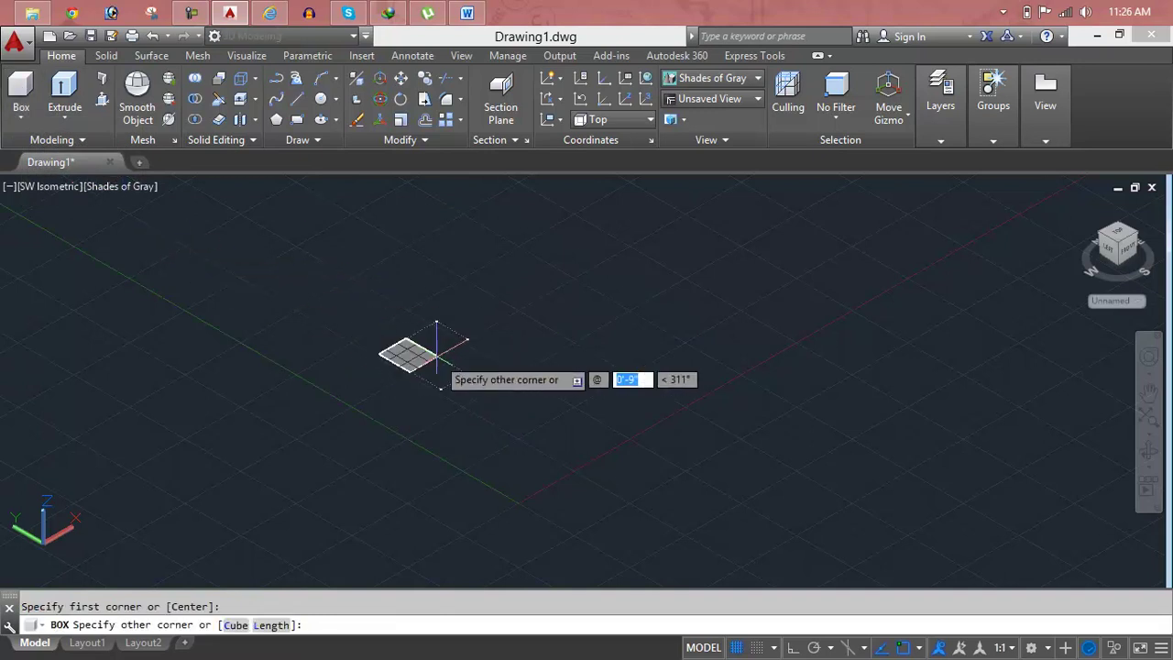
{"action": "type", "text": "5"}
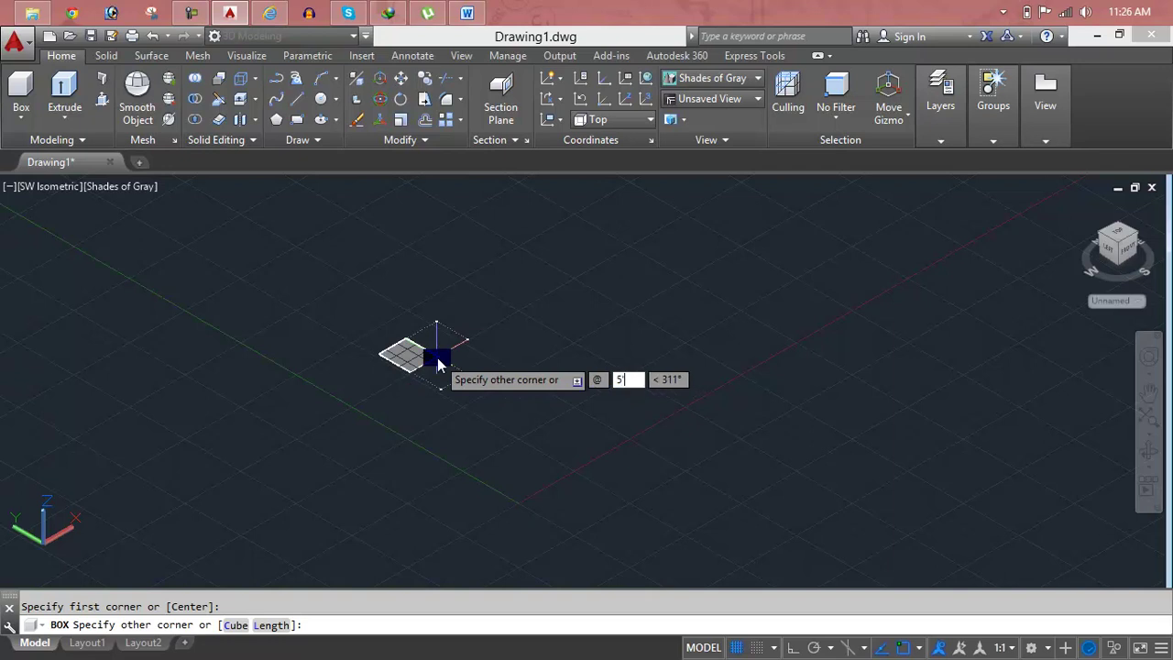
{"action": "key", "text": "Tab"}
{"action": "type", "text": "5"}
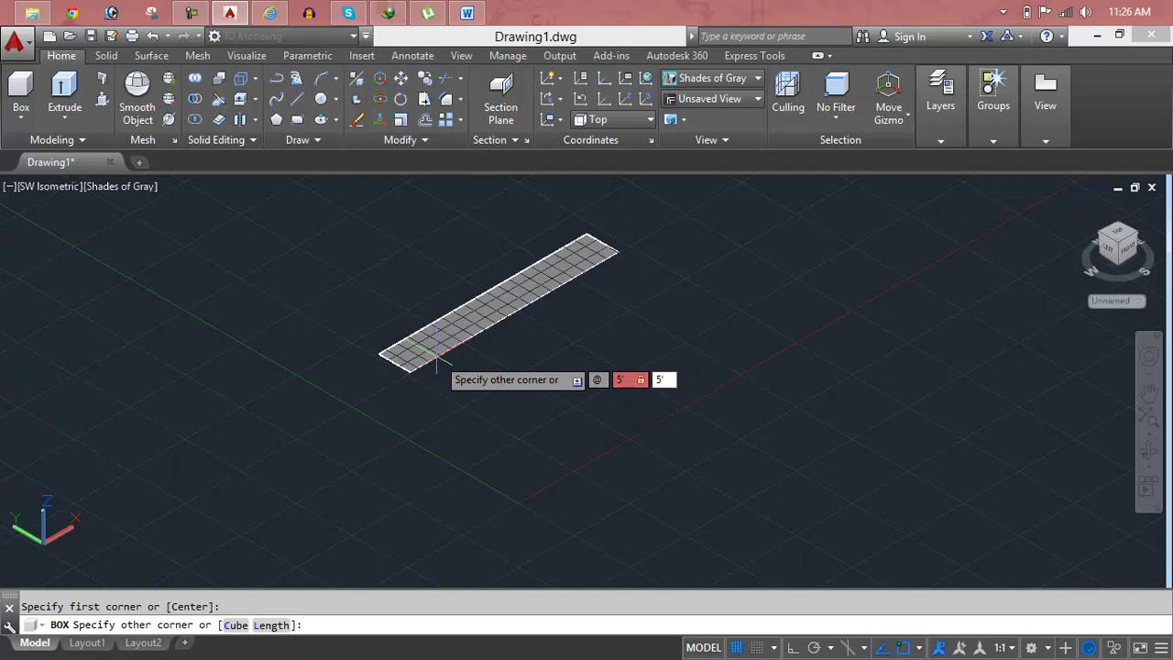
{"action": "key", "text": "Return"}
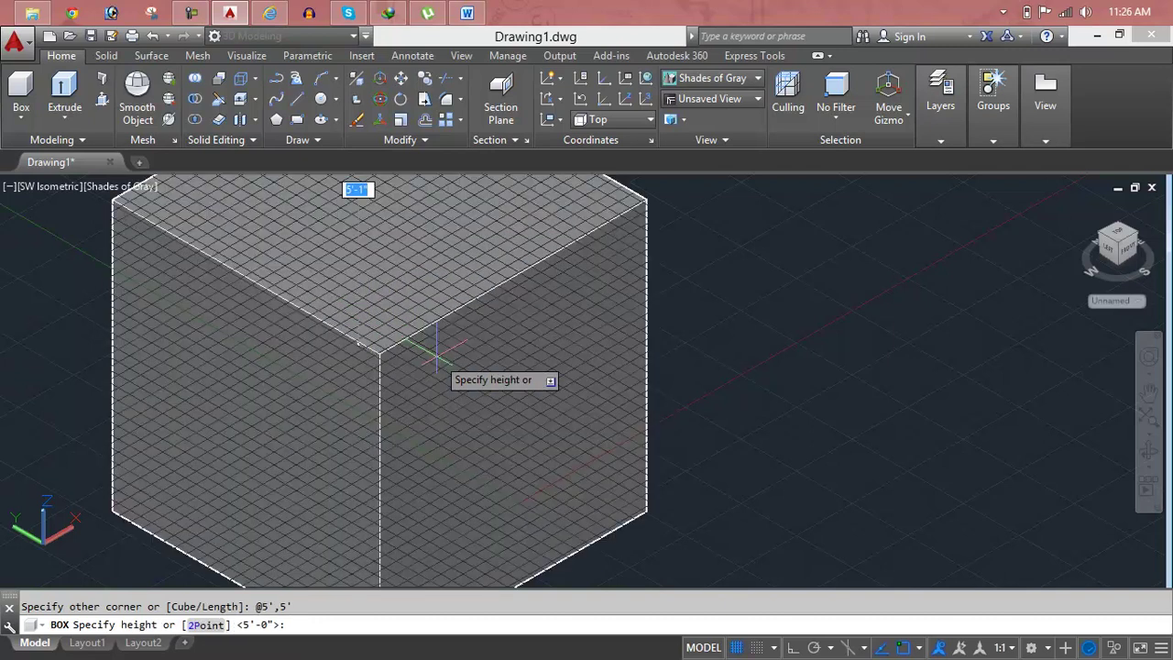
{"action": "scroll", "coordinate": [436, 351], "scroll_direction": "down", "scroll_amount": 2}
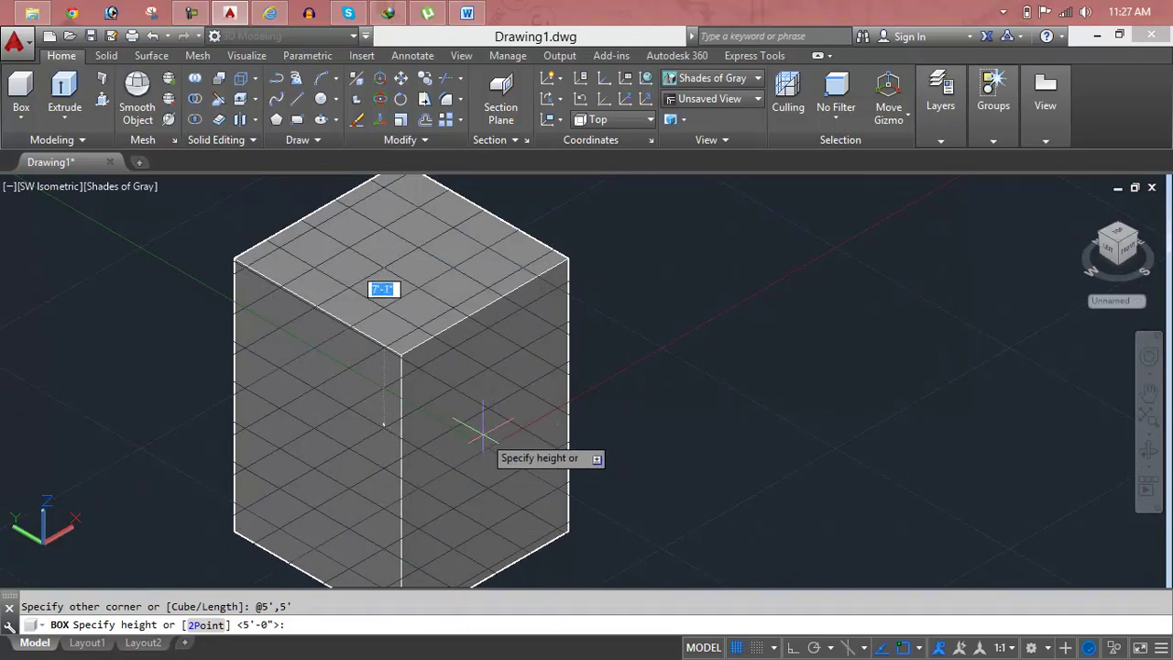
{"action": "type", "text": "5"}
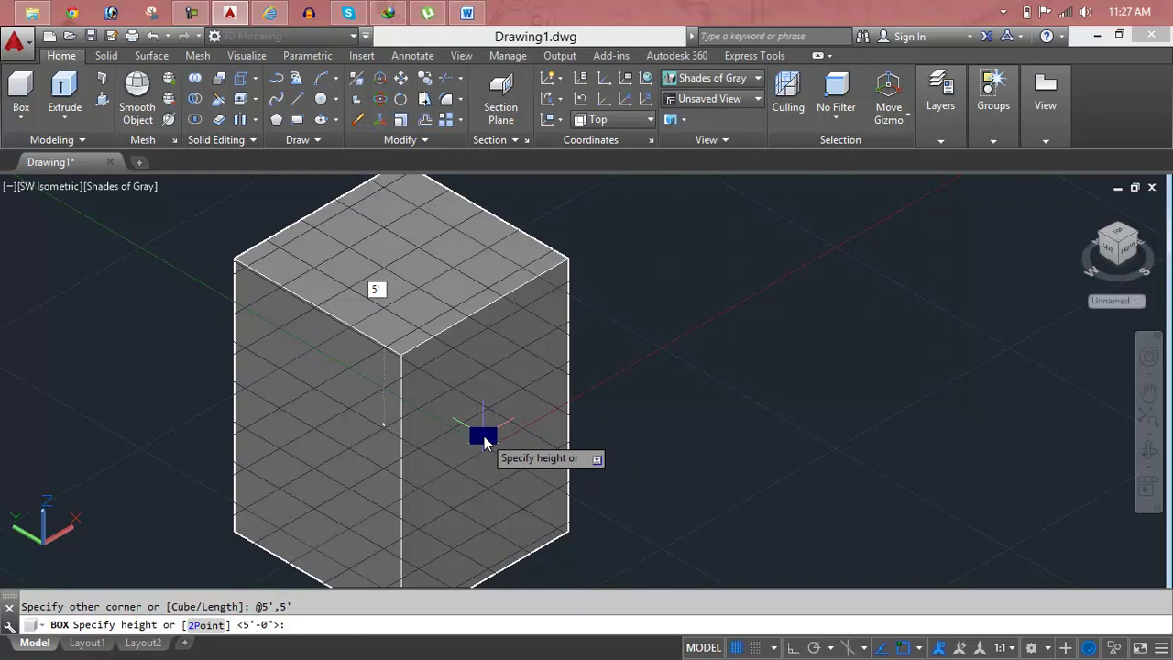
{"action": "key", "text": "Return"}
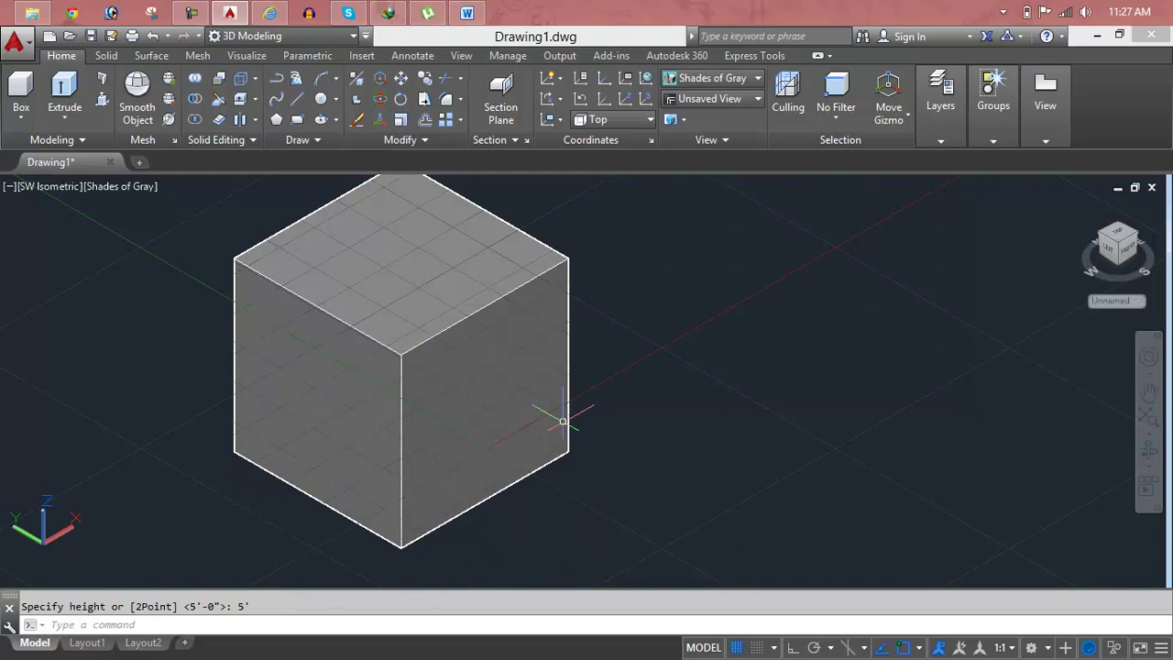
{"action": "scroll", "coordinate": [561, 421], "scroll_direction": "down", "scroll_amount": 3}
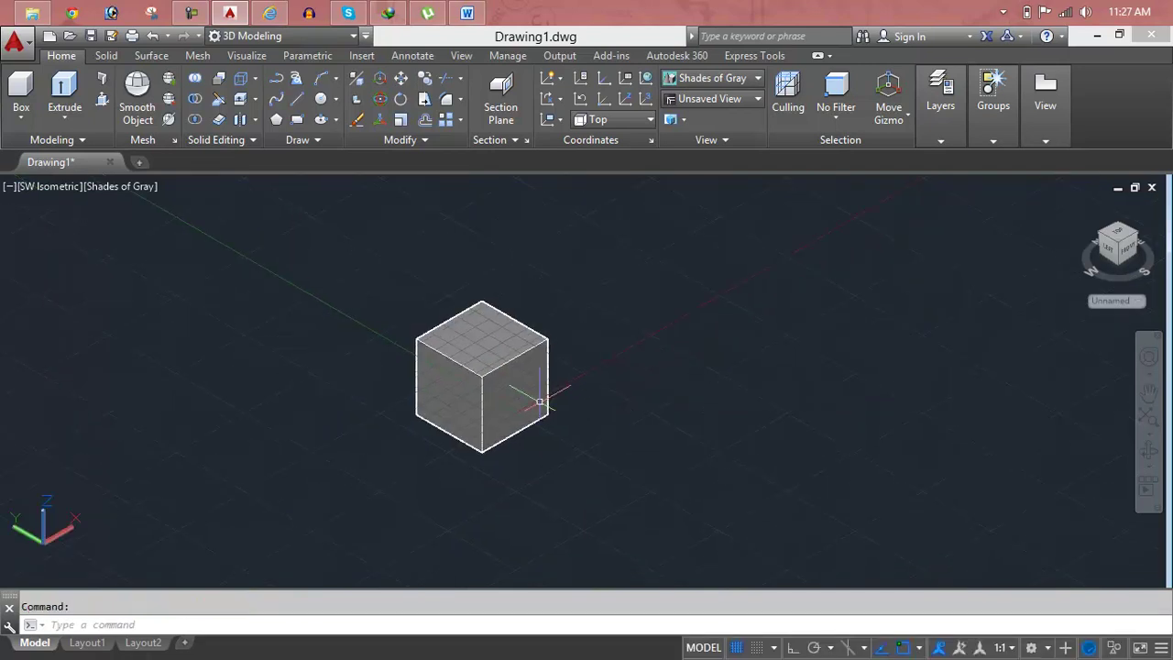
{"action": "left_click", "coordinate": [563, 327]}
{"action": "left_click", "coordinate": [481, 372]}
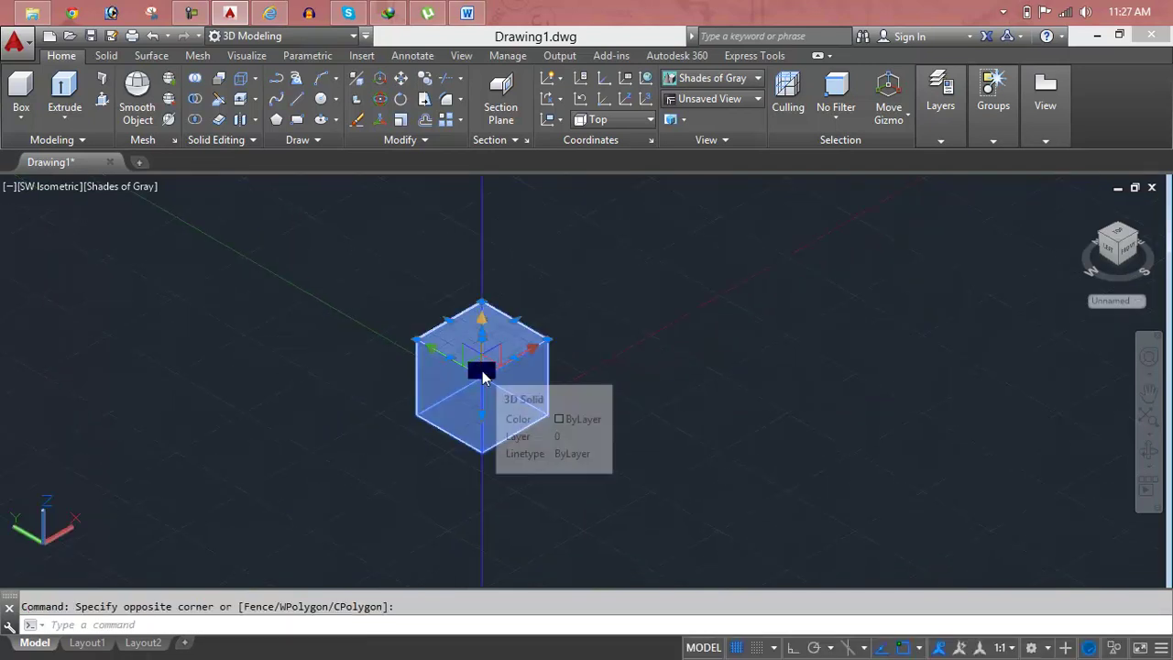
{"action": "key", "text": "Delete"}
{"action": "key", "text": "Escape"}
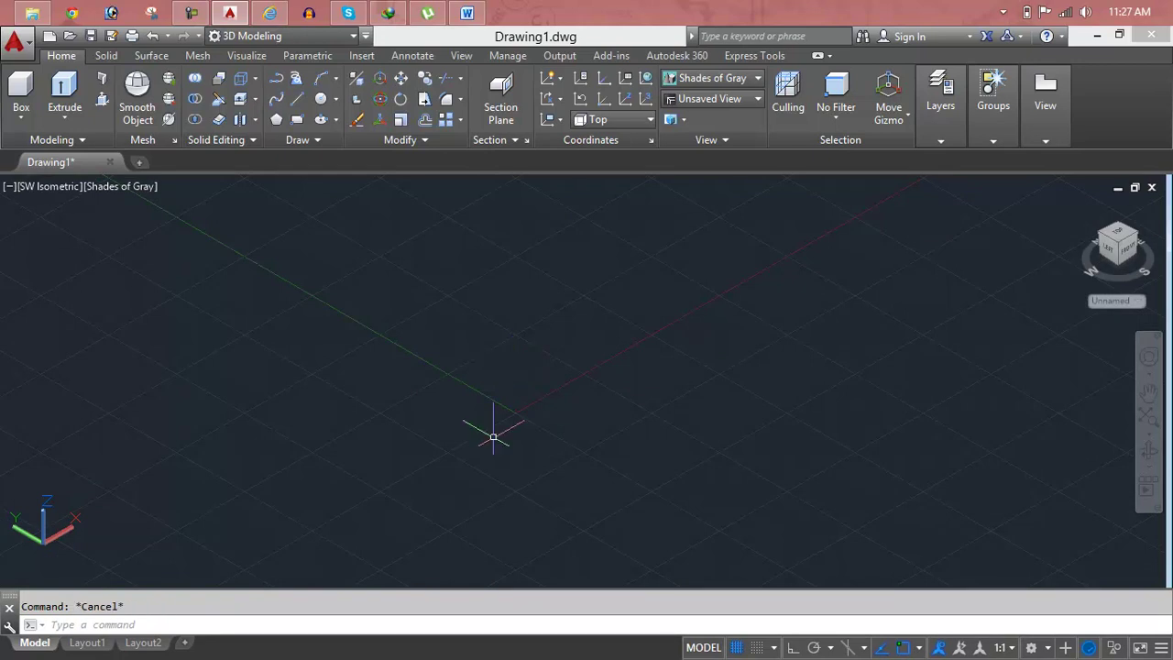
- Draw a cylinder with a 5' base radius and 4' height, then select it
{"action": "left_click", "coordinate": [23, 115]}
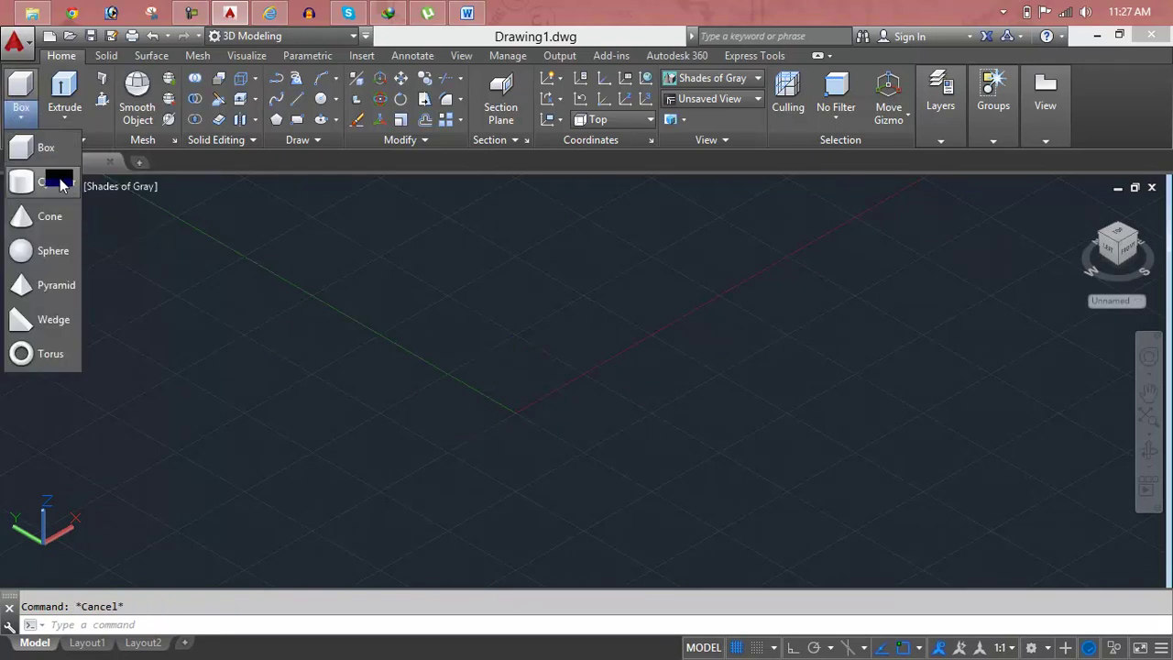
{"action": "key", "text": "Escape"}
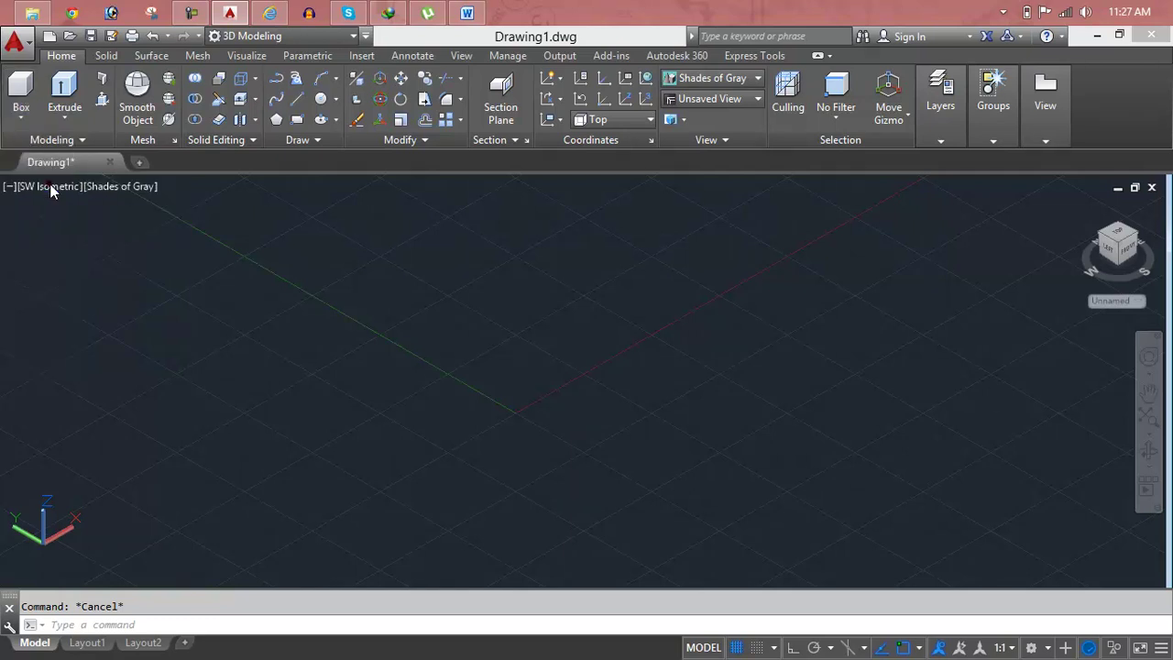
{"action": "left_click", "coordinate": [422, 391]}
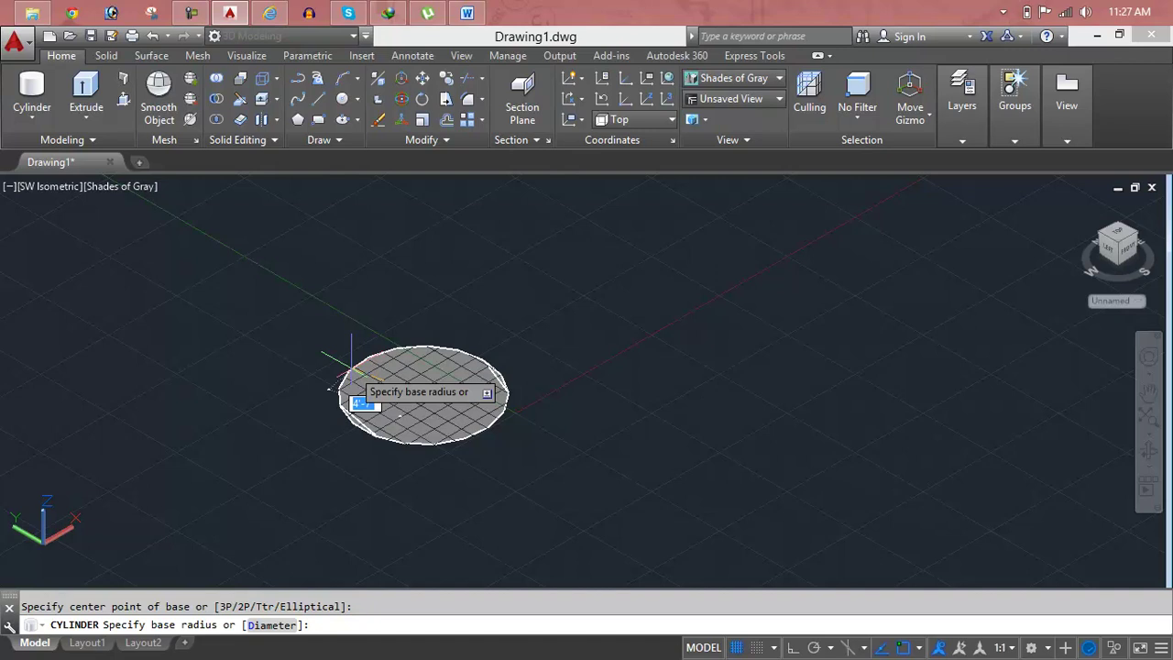
{"action": "type", "text": "5"}
{"action": "key", "text": "Return"}
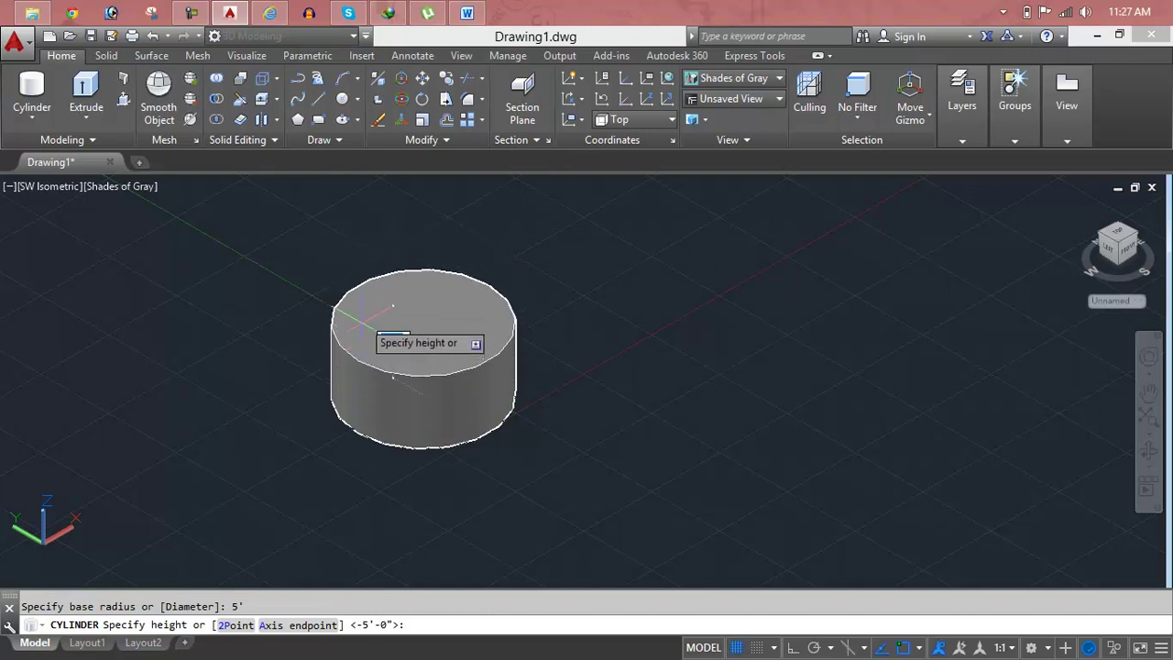
{"action": "type", "text": "4"}
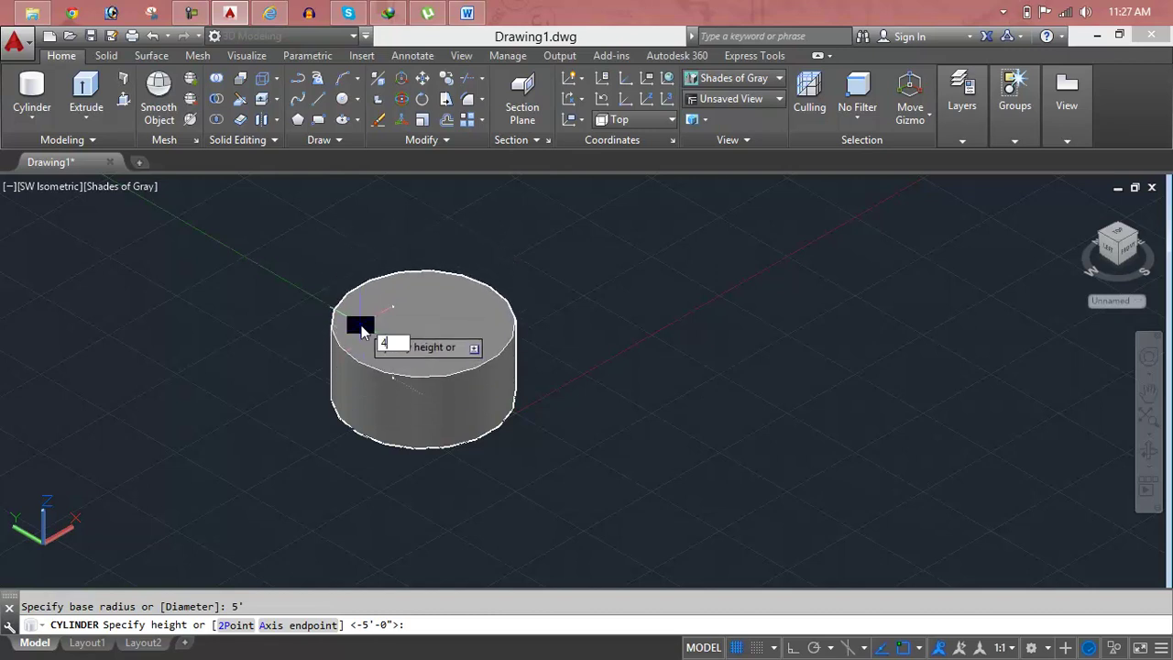
{"action": "key", "text": "Return"}
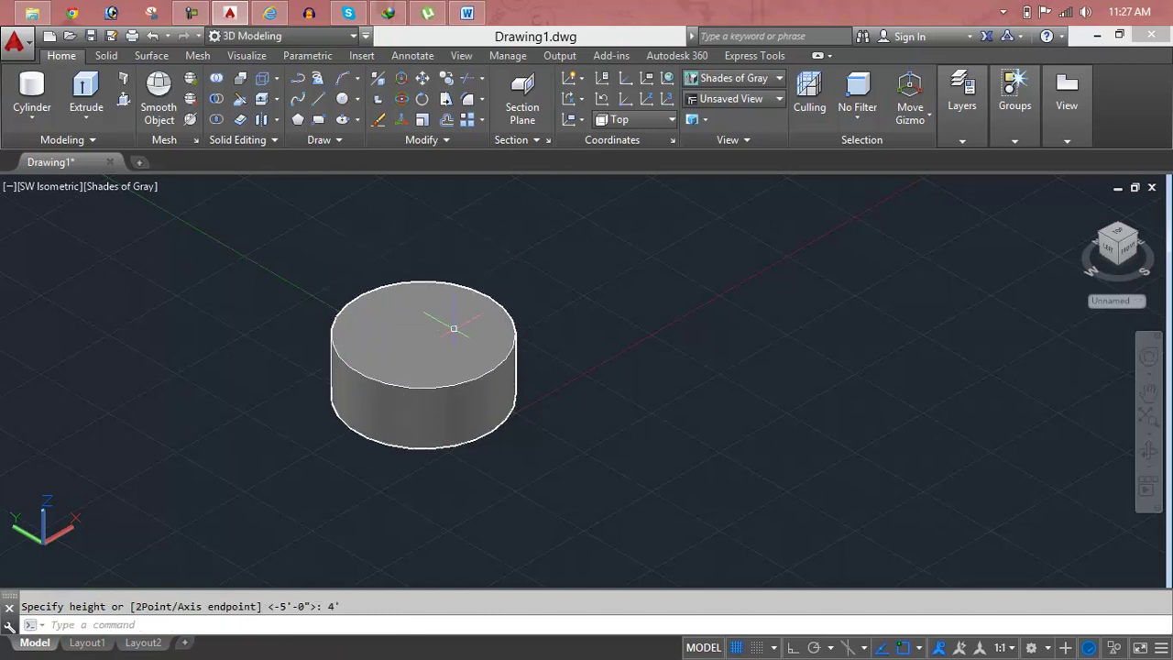
{"action": "left_click", "coordinate": [446, 381]}
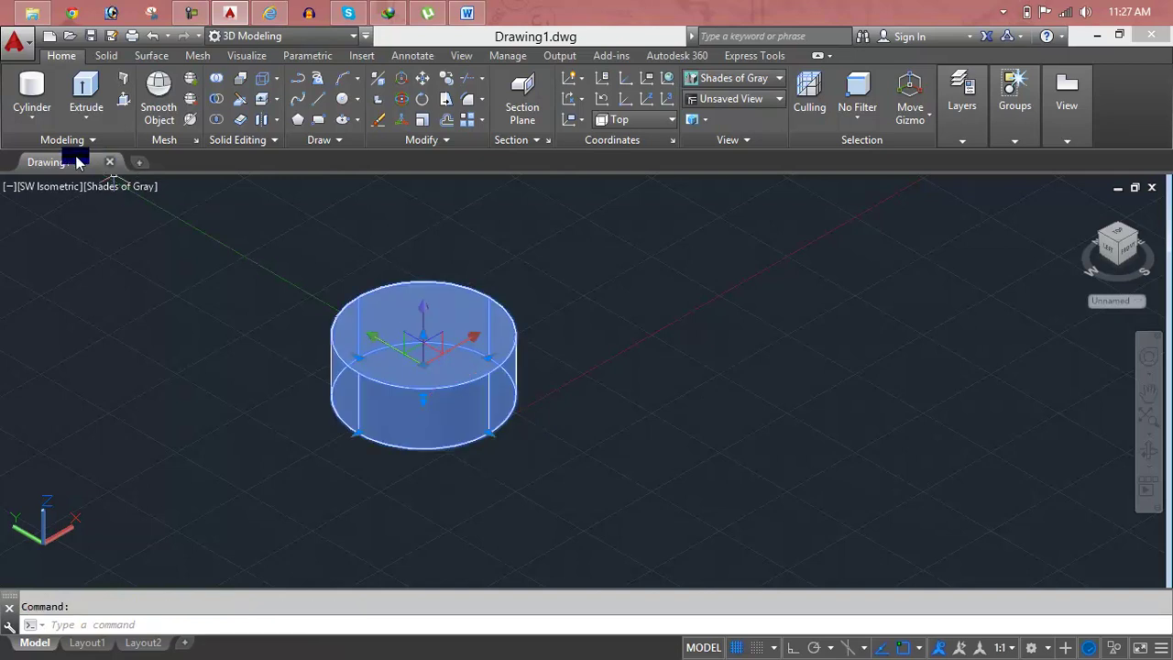
{"action": "left_click", "coordinate": [35, 116]}
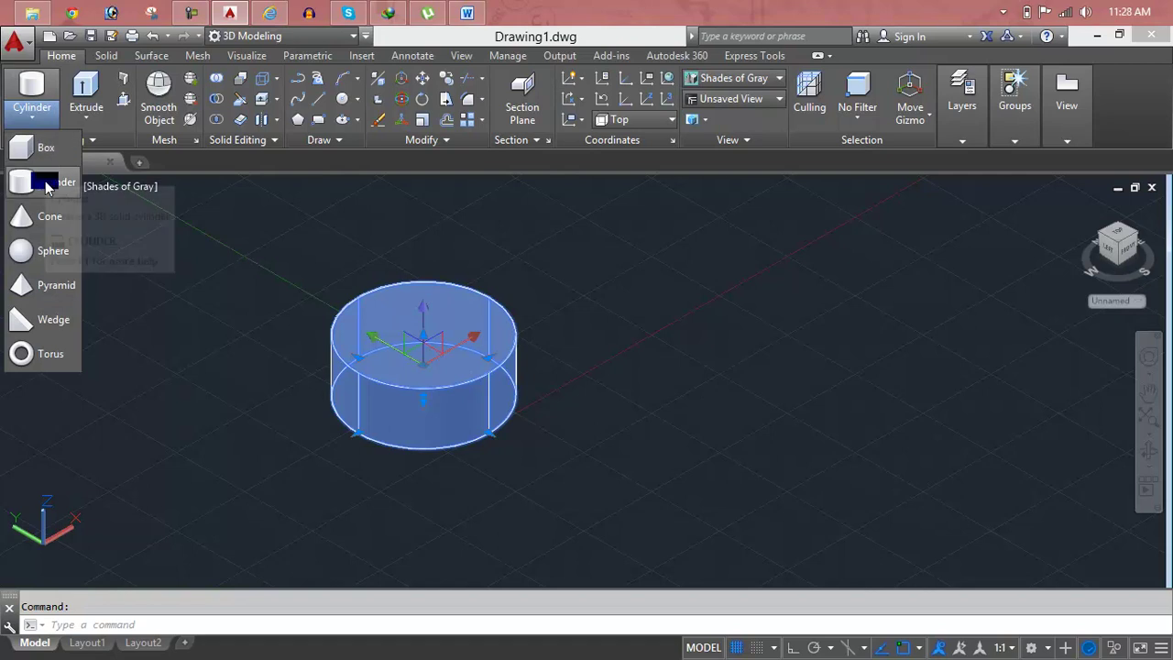
- Draw a second cylinder using a 5' diameter and 4' height
{"action": "left_click", "coordinate": [51, 183]}
{"action": "left_click", "coordinate": [738, 423]}
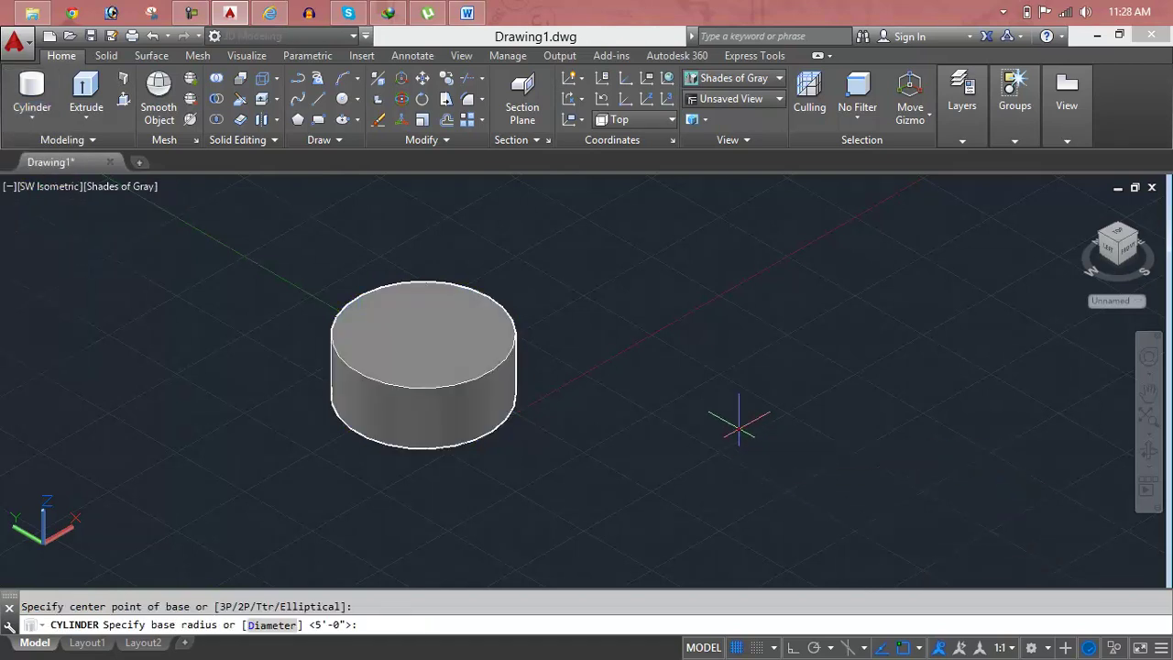
{"action": "type", "text": "d"}
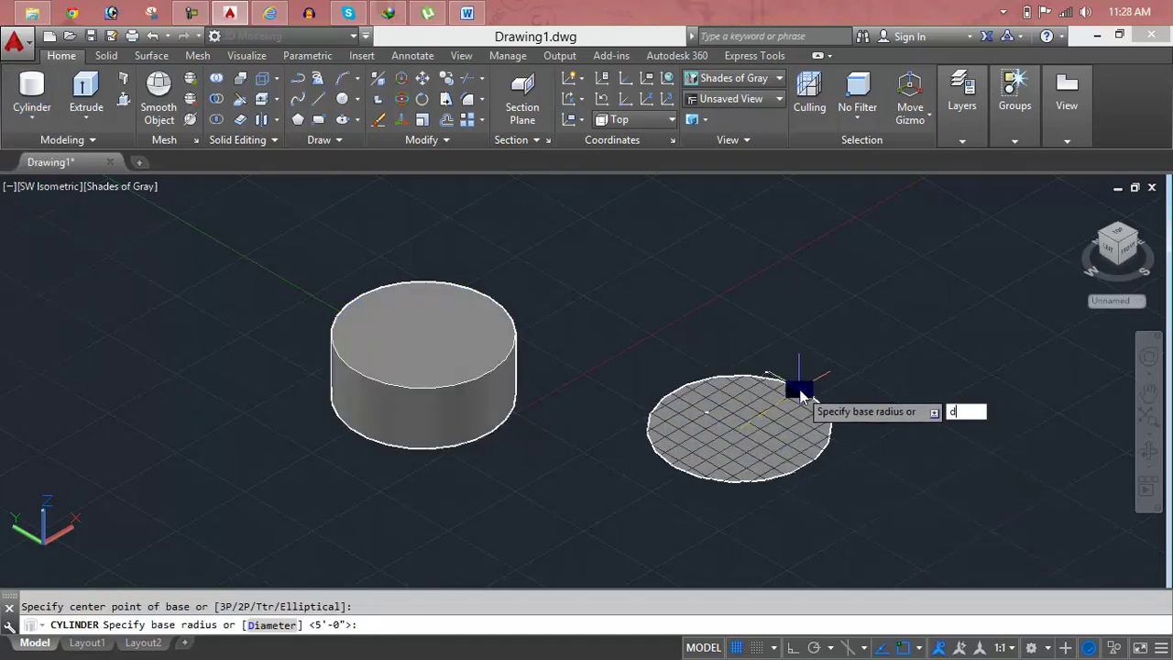
{"action": "key", "text": "Return"}
{"action": "type", "text": "'"}
{"action": "key", "text": "Return"}
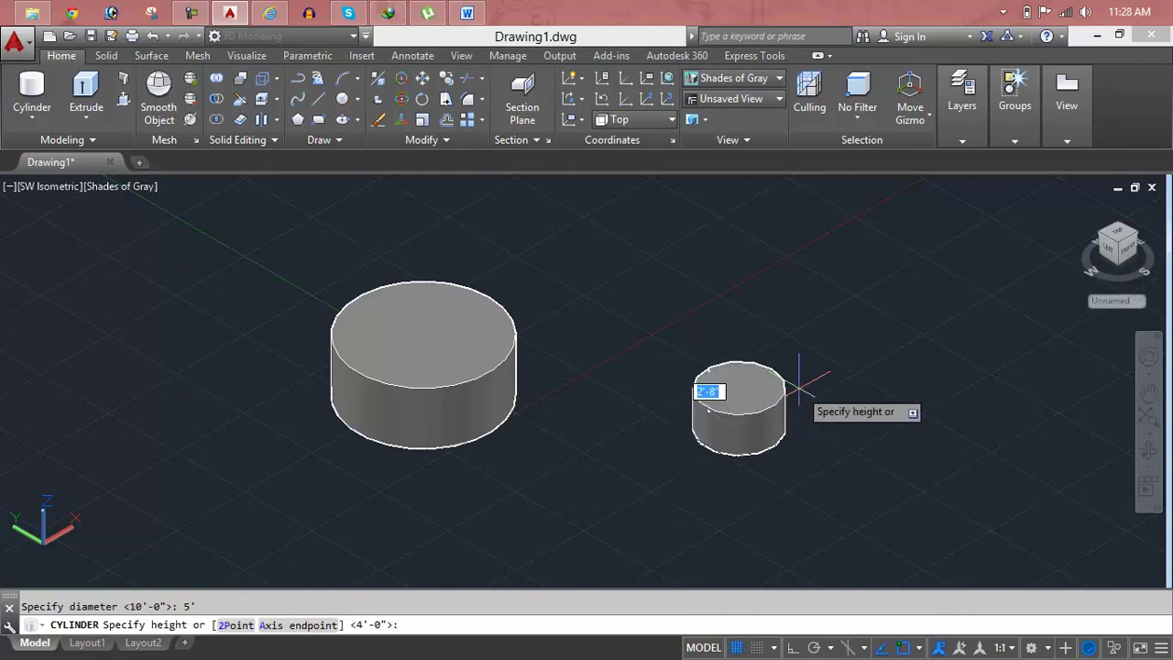
{"action": "type", "text": "4'"}
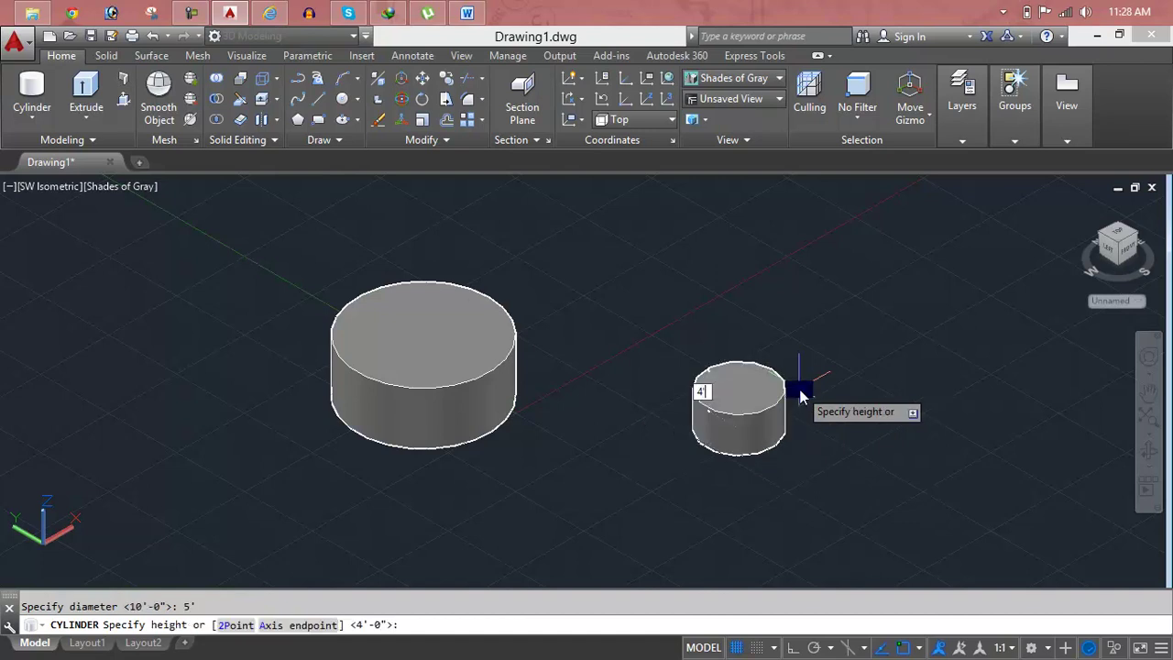
{"action": "key", "text": "Return"}
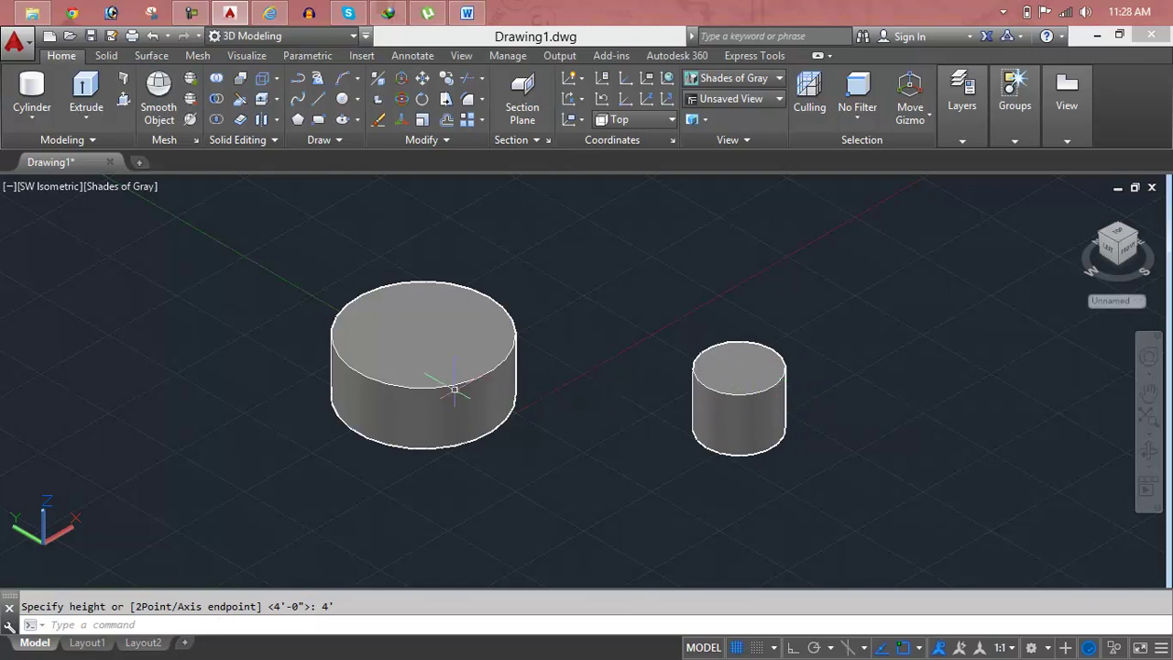
- Select and delete the small cylinder, then the large cylinder
{"action": "mouse_move", "coordinate": [739, 403]}
{"action": "left_click", "coordinate": [828, 349]}
{"action": "left_click", "coordinate": [711, 409]}
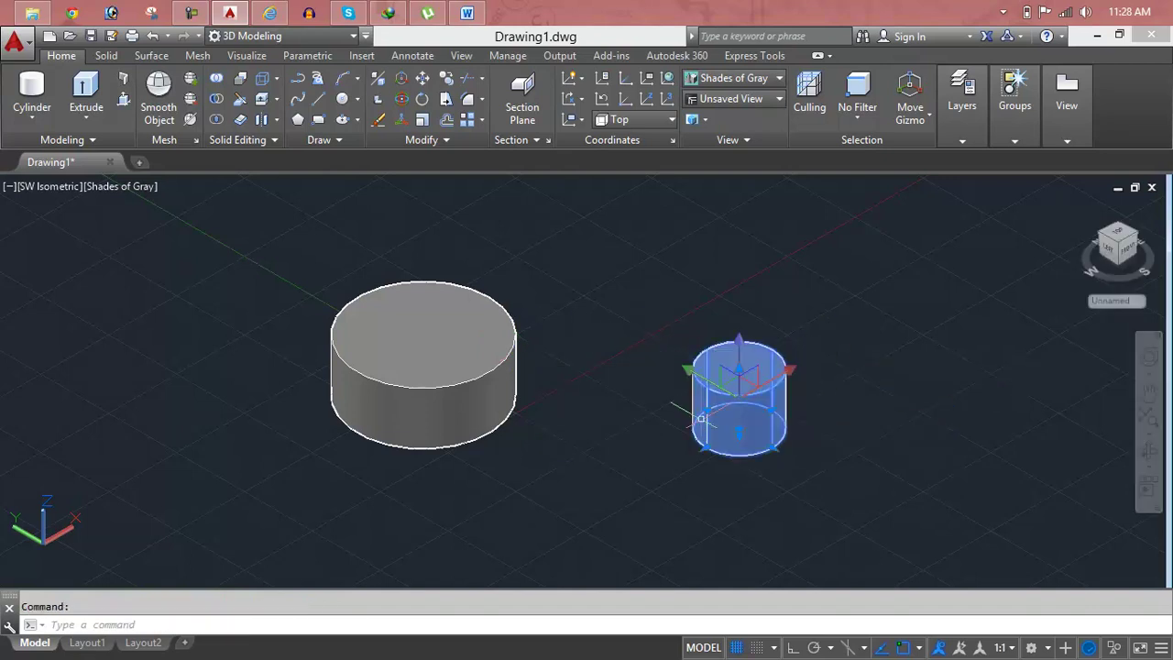
{"action": "key", "text": "Delete"}
{"action": "left_click", "coordinate": [632, 325]}
{"action": "left_click", "coordinate": [532, 364]}
{"action": "left_click", "coordinate": [482, 371]}
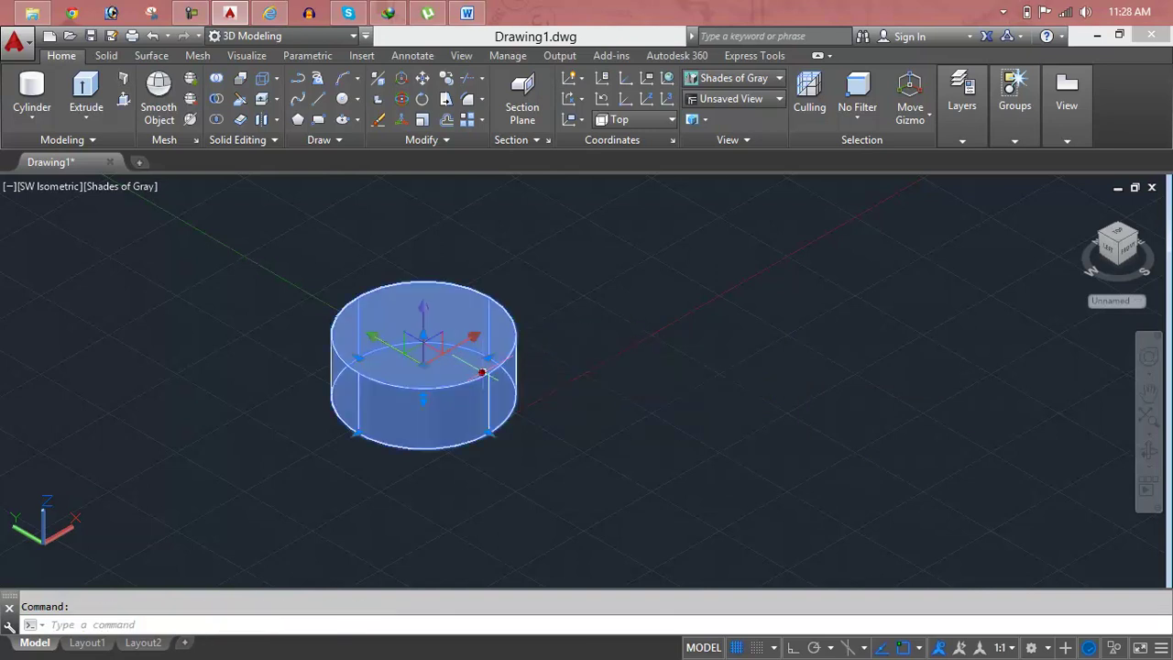
{"action": "key", "text": "Delete"}
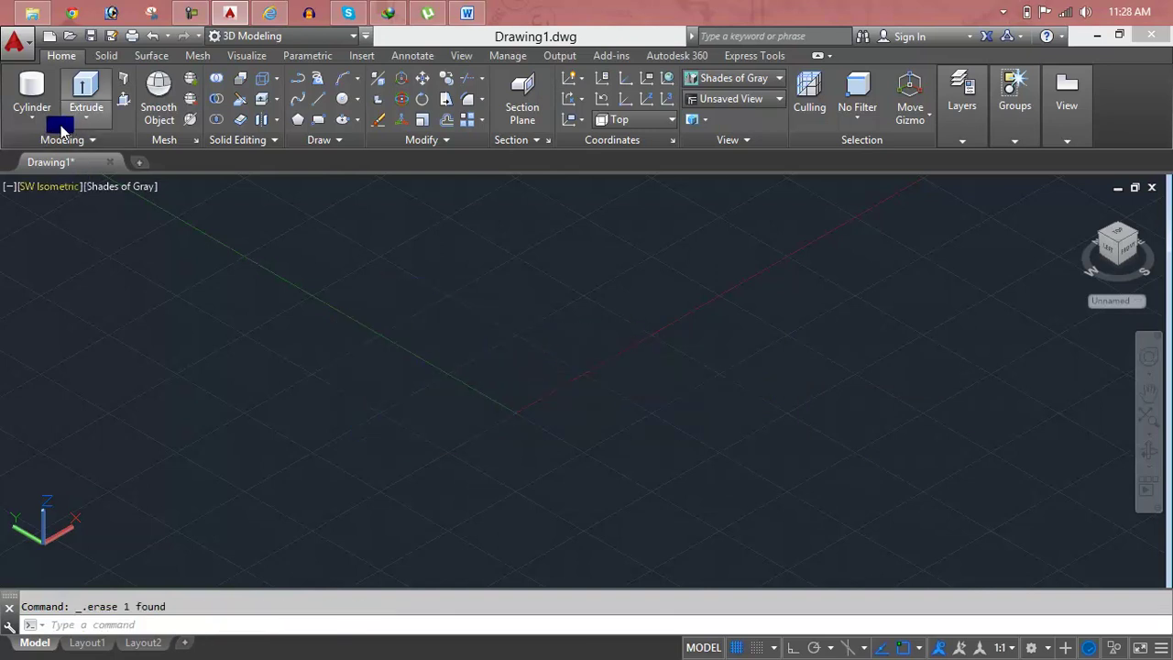
{"action": "left_click", "coordinate": [44, 125]}
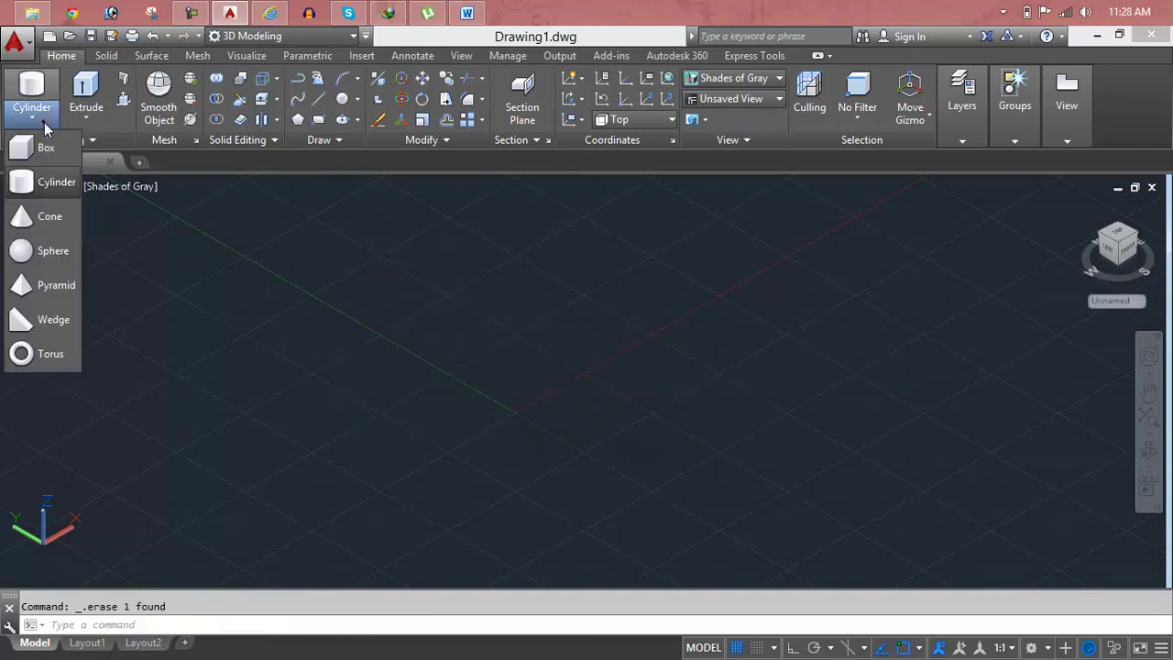
{"action": "left_click", "coordinate": [44, 218]}
{"action": "left_click", "coordinate": [444, 356]}
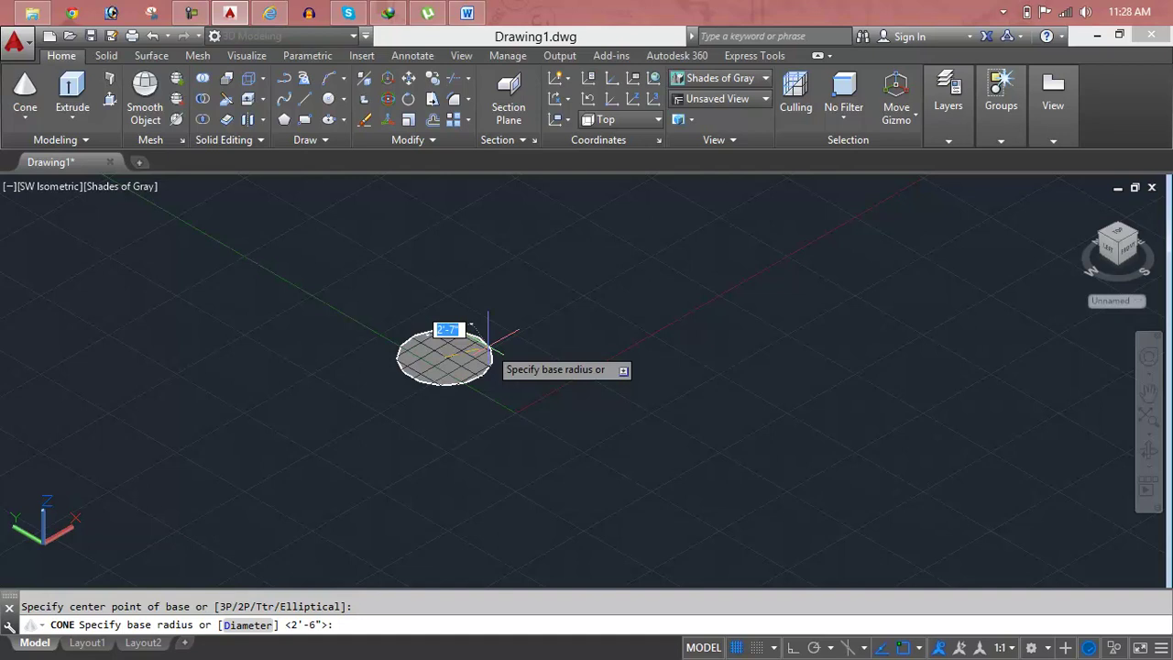
{"action": "type", "text": "d"}
{"action": "key", "text": "Return"}
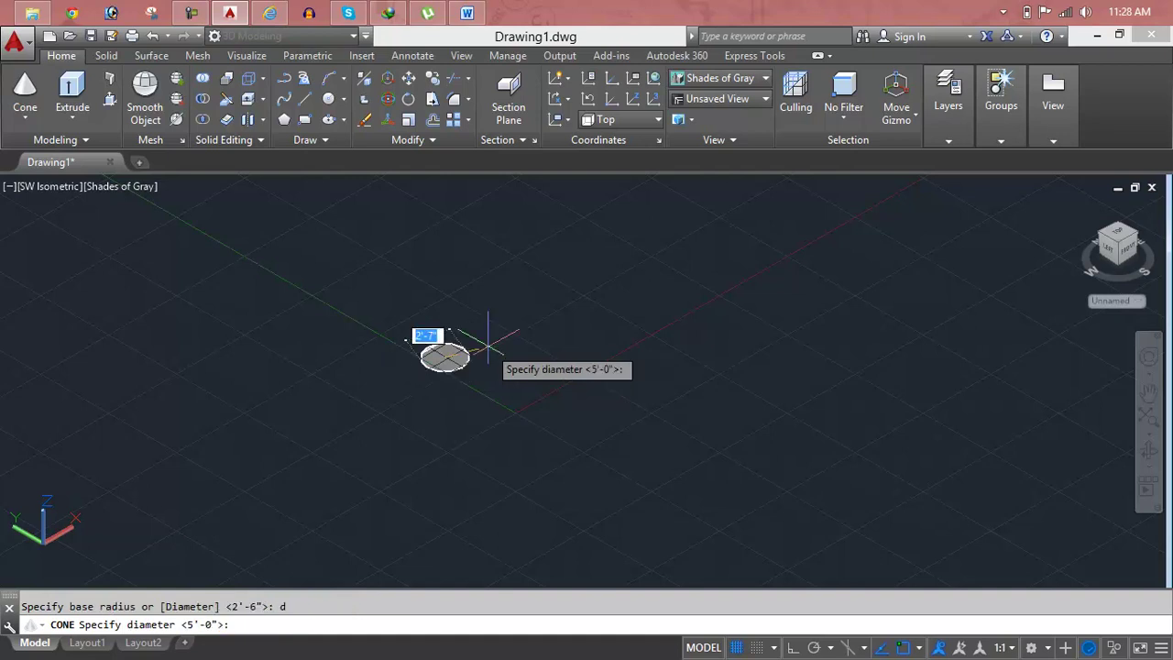
{"action": "type", "text": "10"}
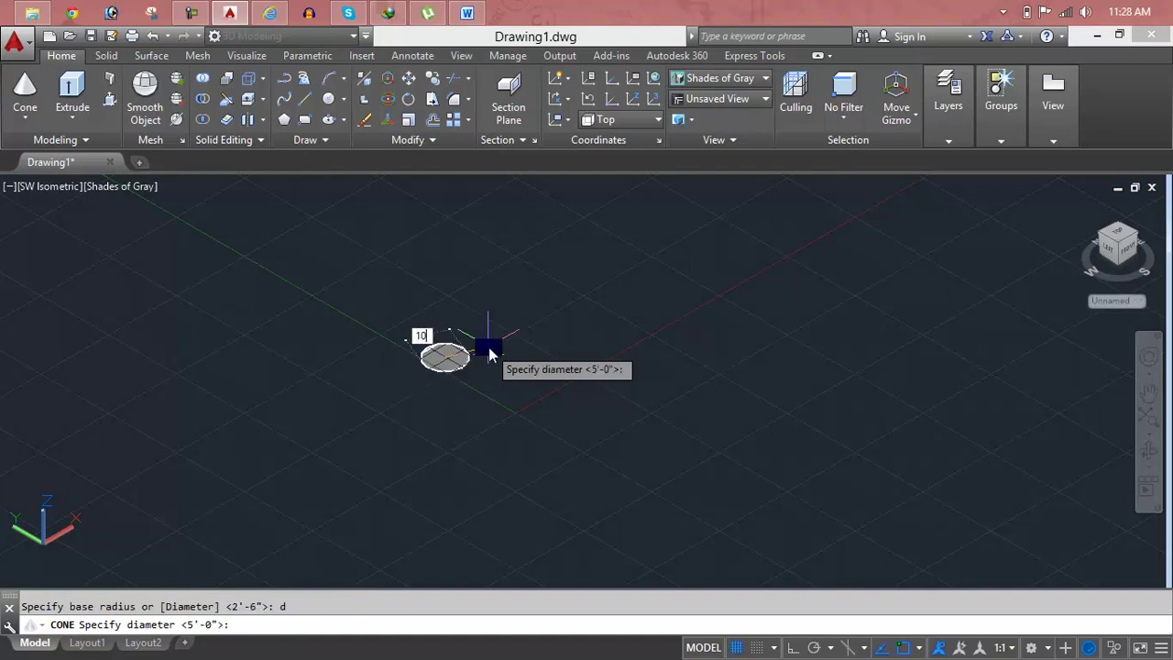
{"action": "type", "text": "'"}
{"action": "key", "text": "Return"}
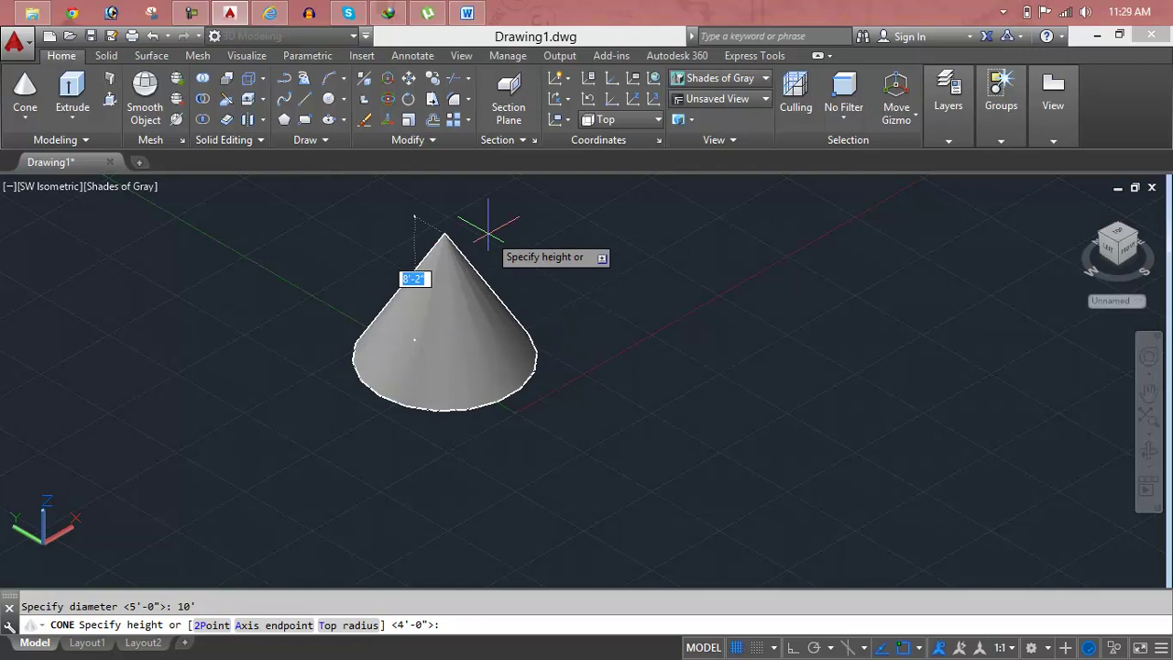
{"action": "type", "text": "9'"}
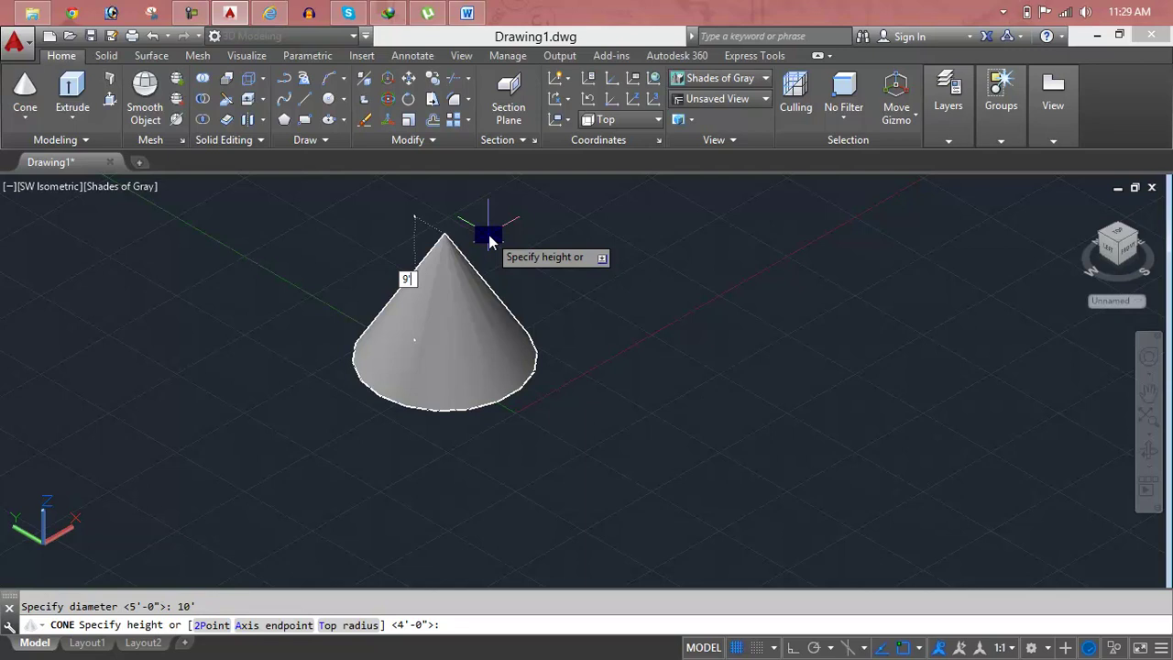
{"action": "key", "text": "Return"}
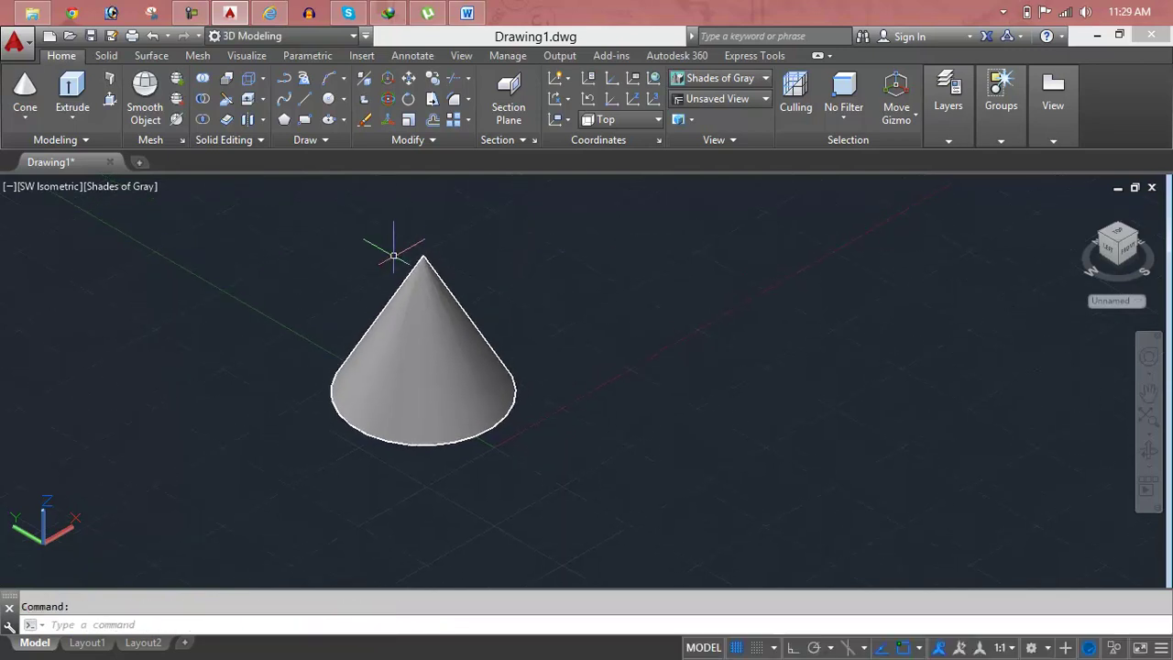
{"action": "left_click", "coordinate": [421, 267]}
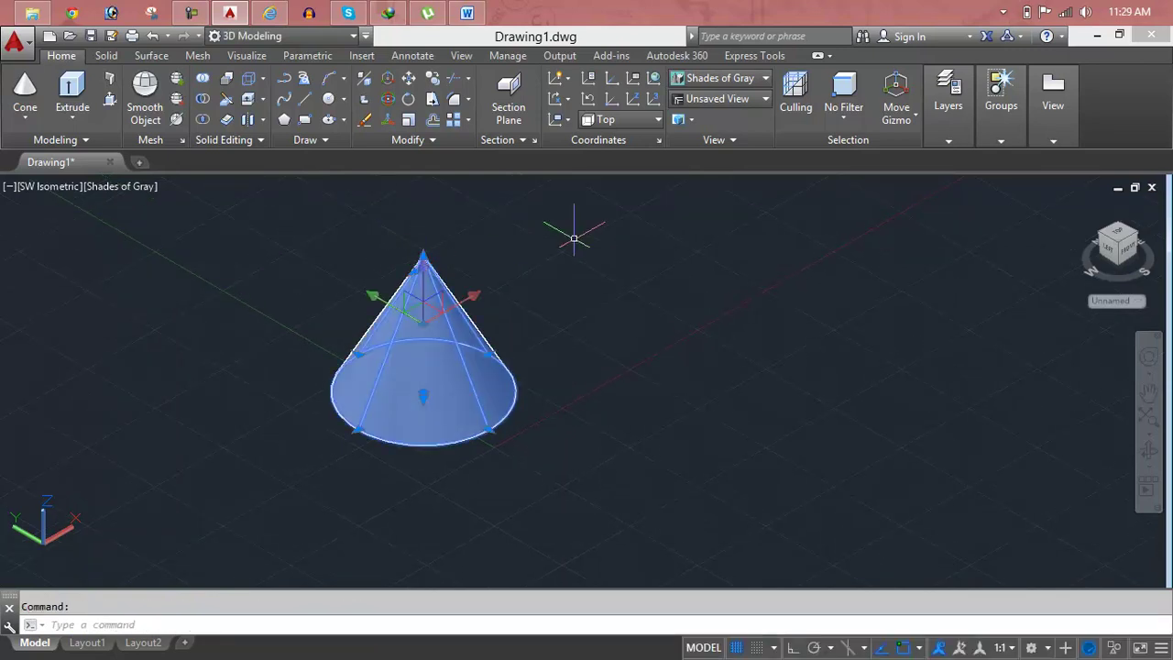
{"action": "key", "text": "Delete"}
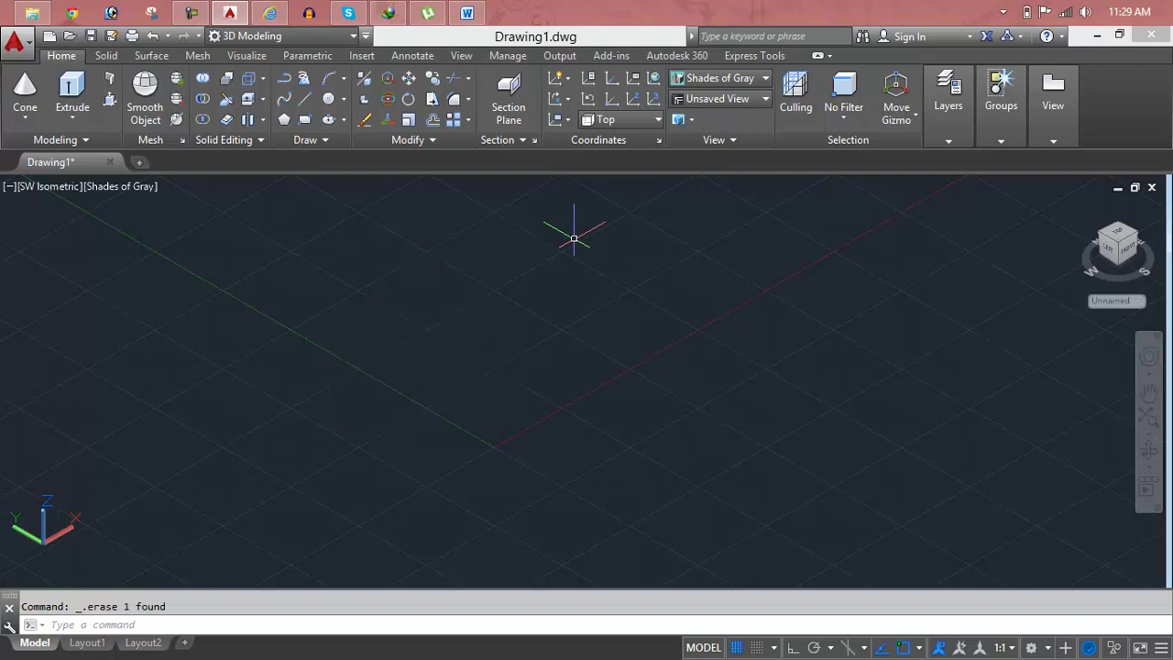
{"action": "left_click", "coordinate": [27, 111]}
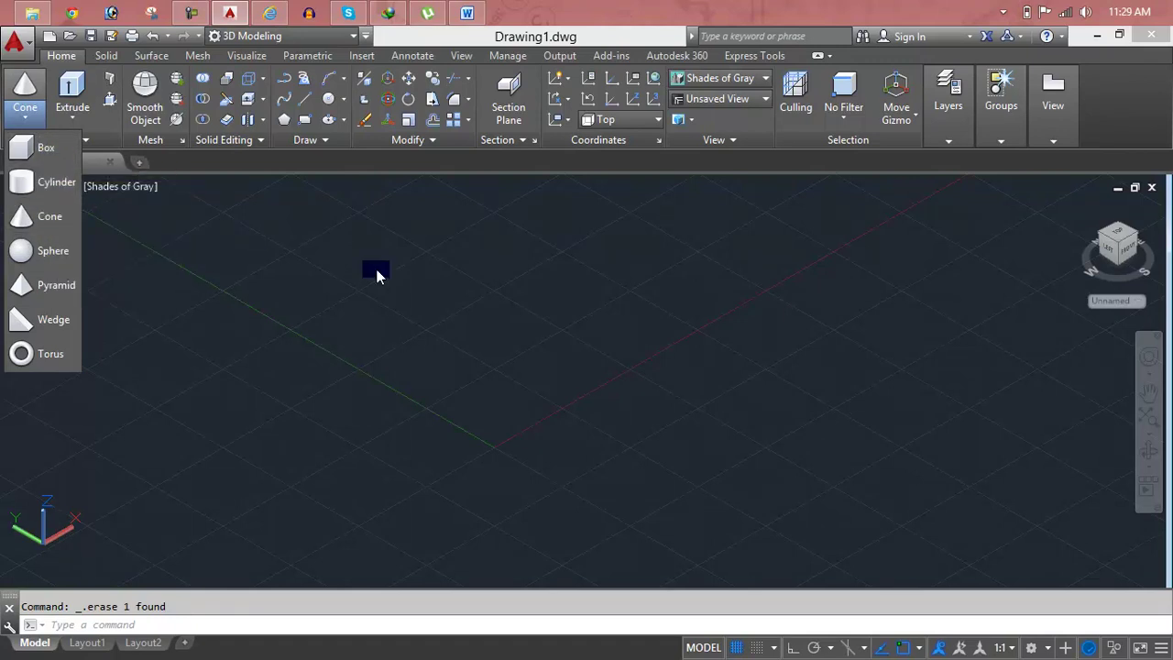
{"action": "key", "text": "Escape"}
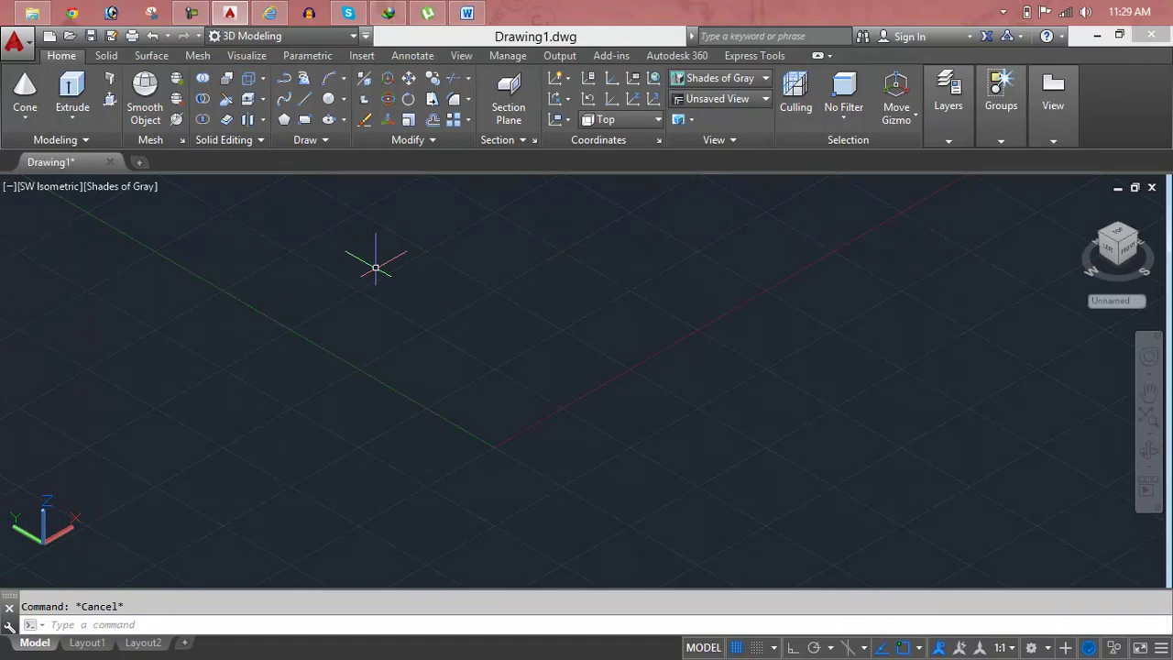
{"action": "left_click", "coordinate": [38, 122]}
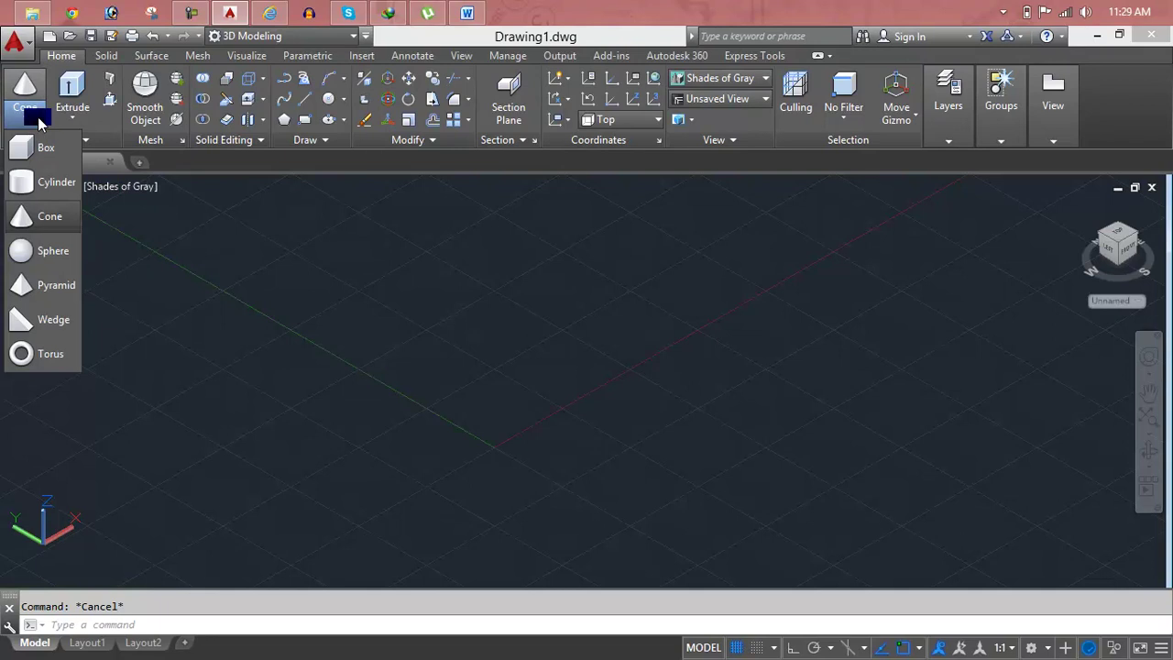
{"action": "left_click", "coordinate": [475, 306]}
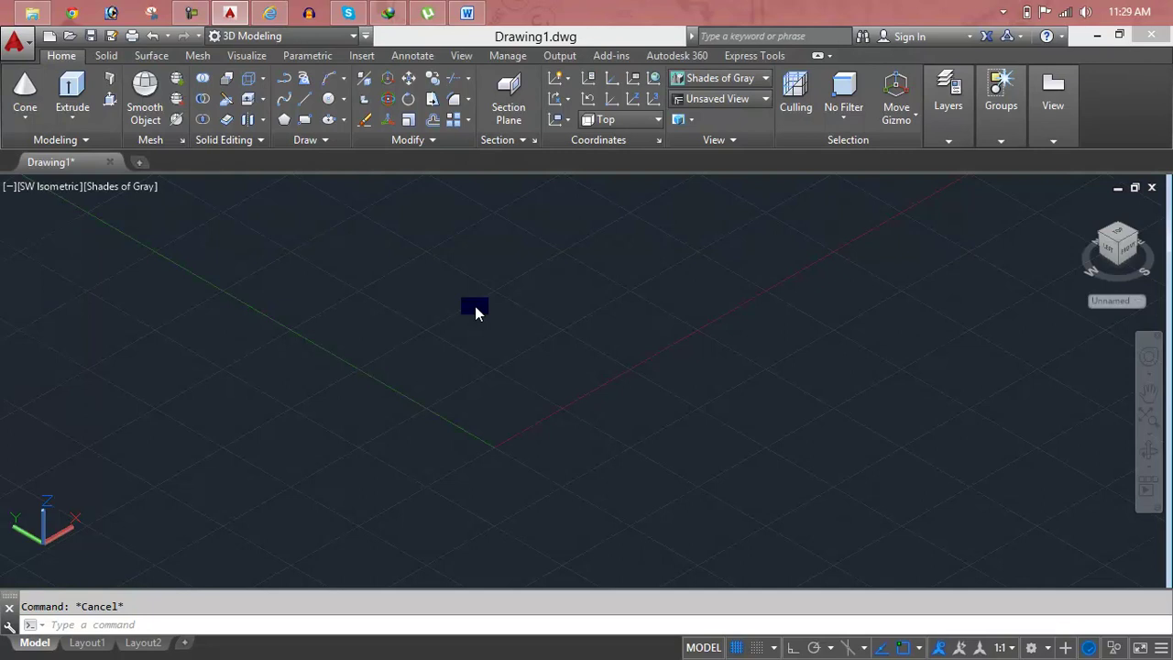